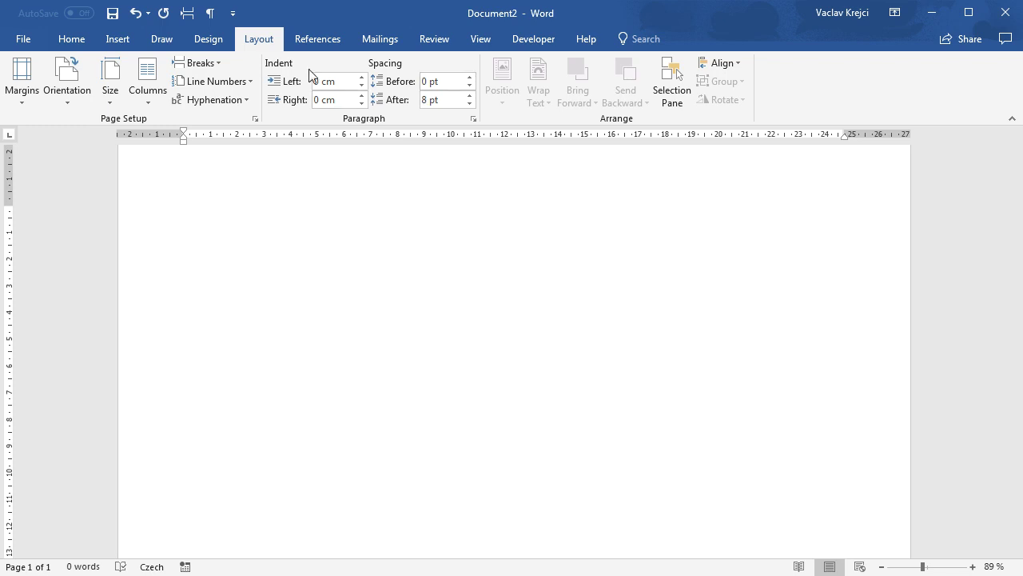
Step: Draw a tall oval near the top centre of the page
click(112, 41)
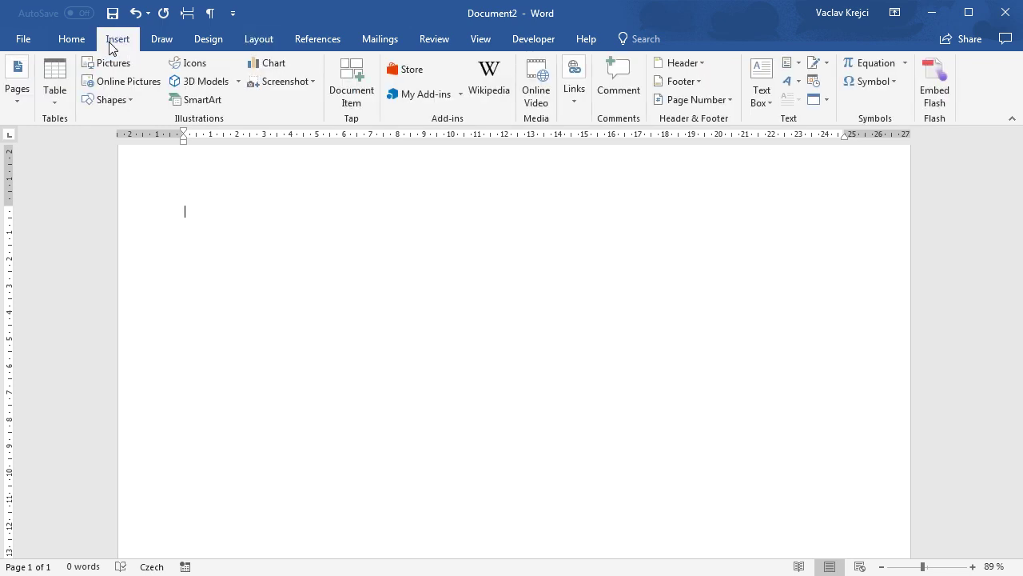
click(112, 99)
click(120, 136)
drag(432, 183, 513, 406)
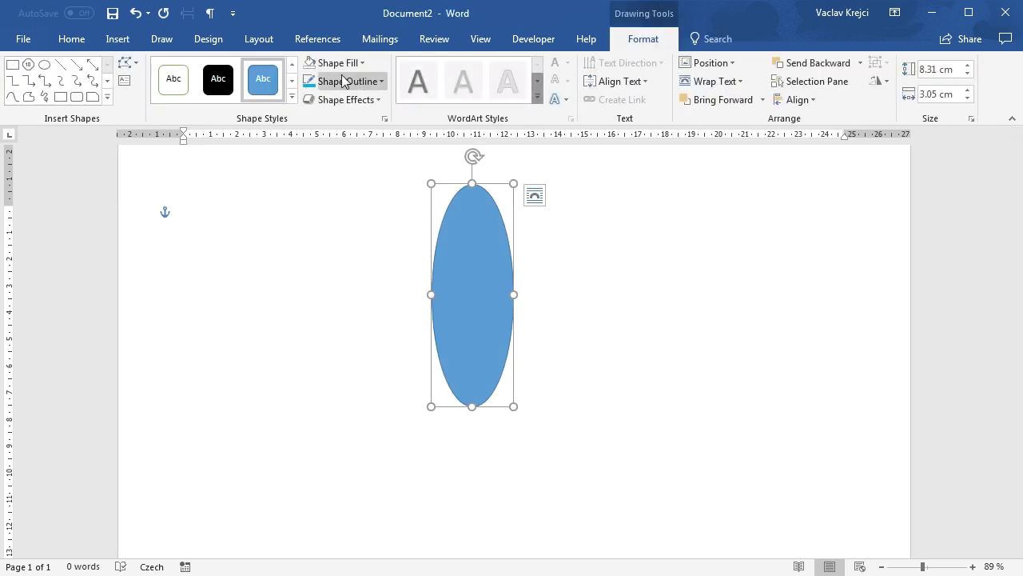
Step: Give the oval no fill and a dark outline
click(334, 63)
click(359, 203)
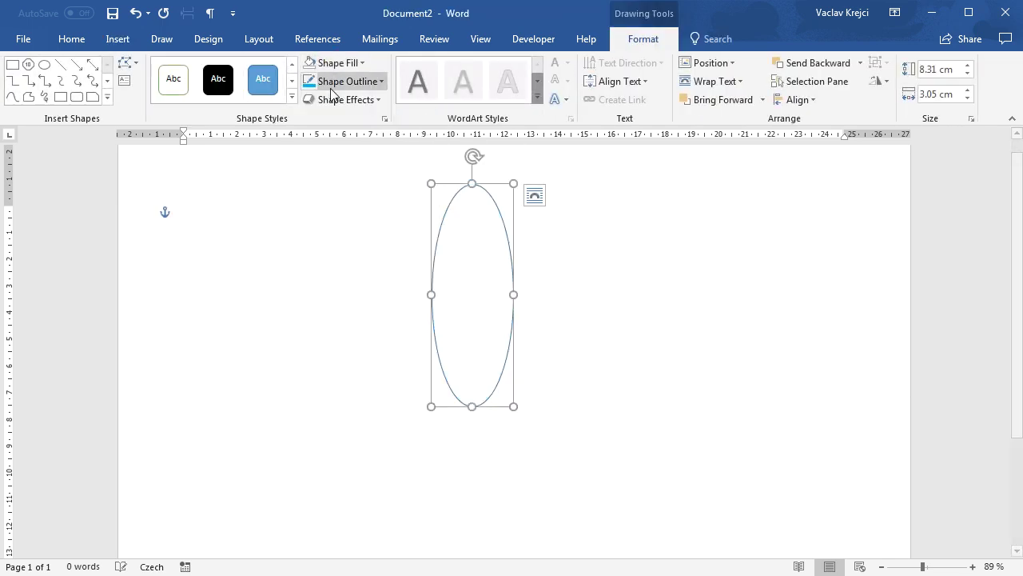
click(349, 81)
click(336, 170)
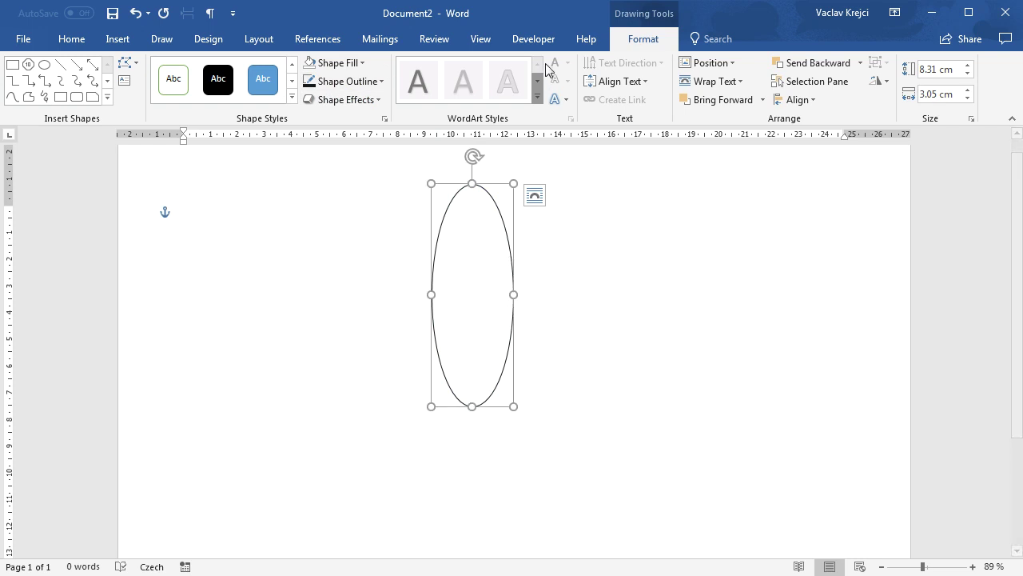
Step: Enable the Developer tab through Customize the Ribbon
click(529, 42)
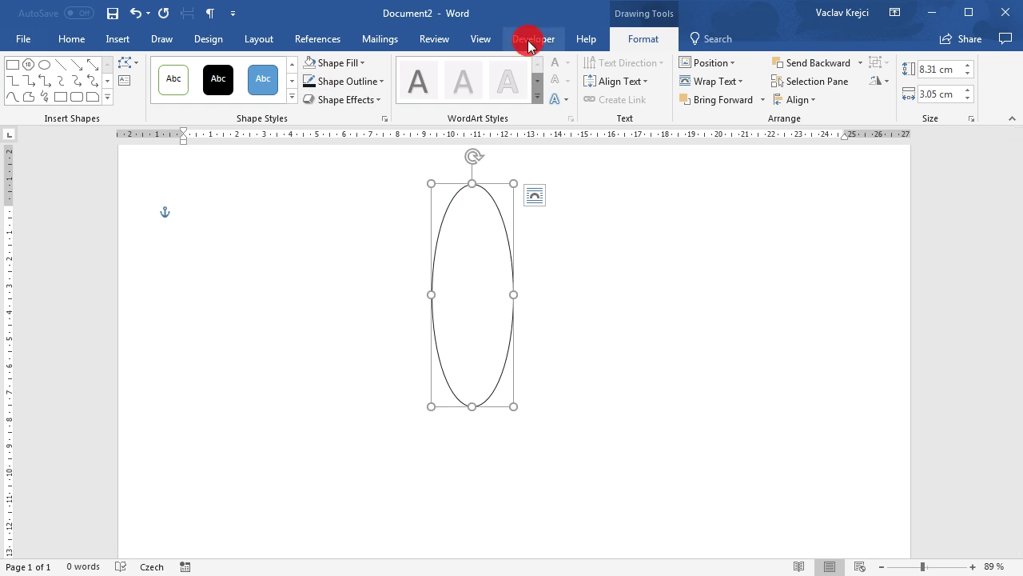
right_click(528, 44)
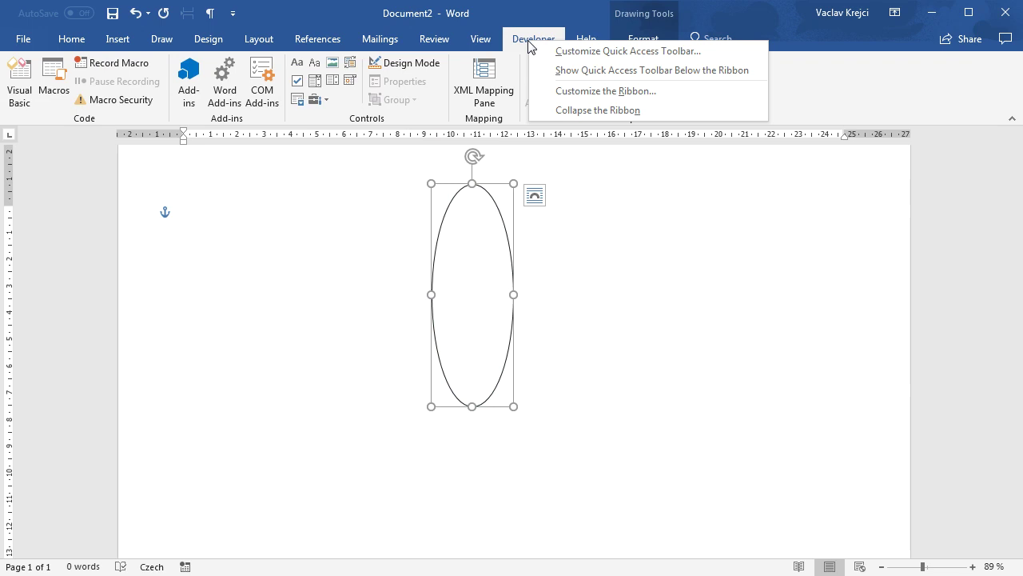
click(587, 91)
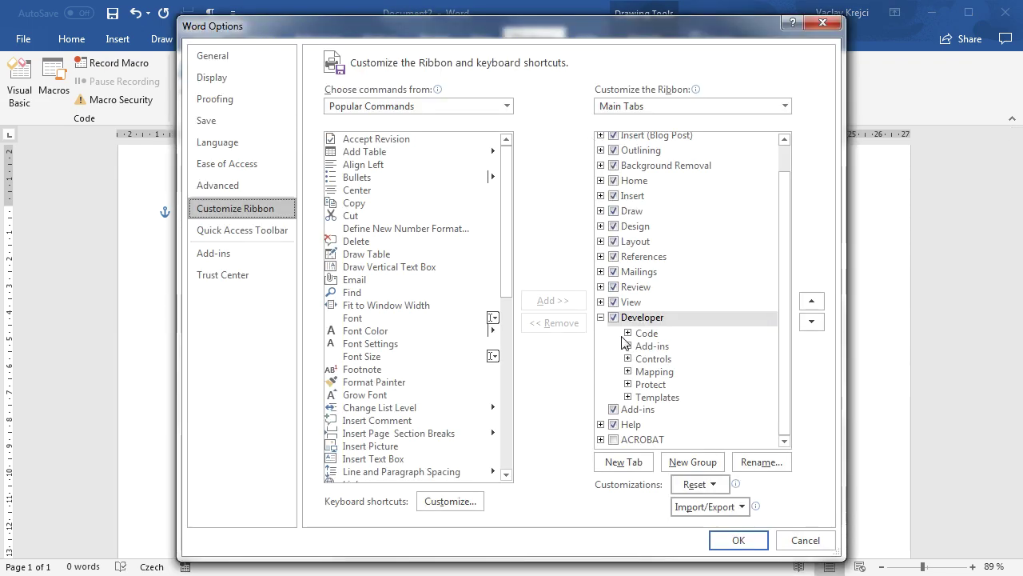
click(617, 319)
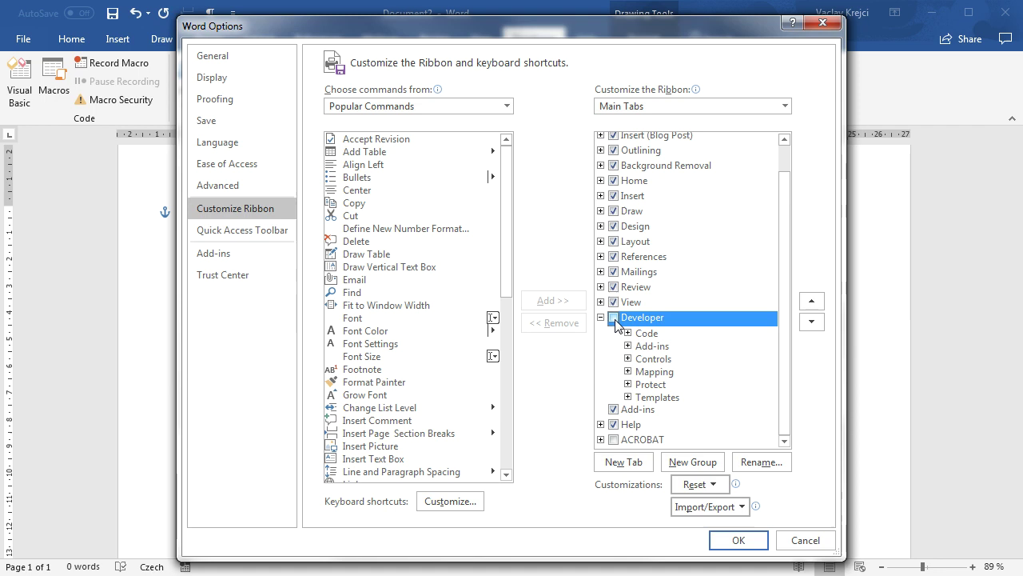
click(737, 541)
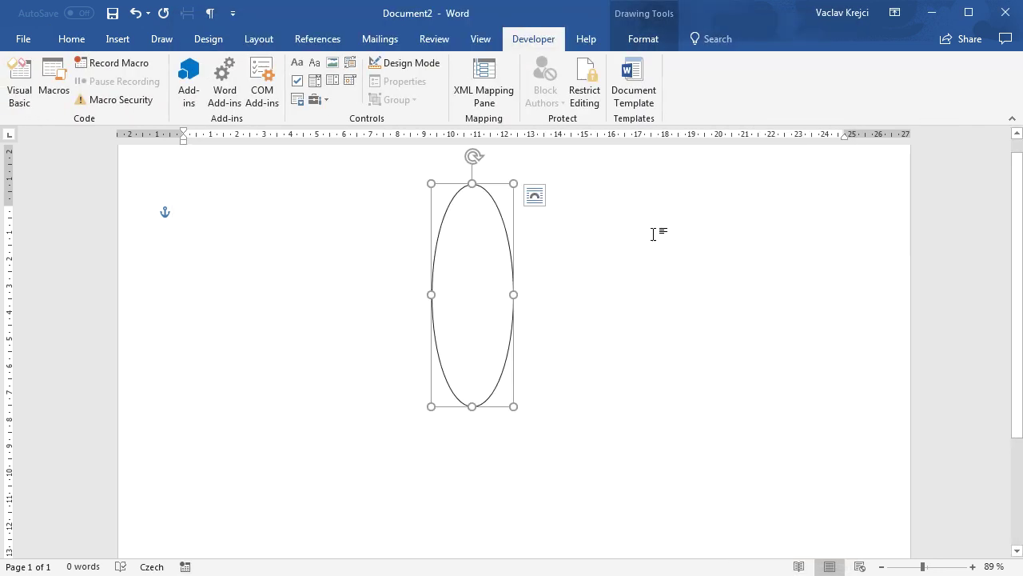
Step: Create a new macro named 'spirograph' from the Macros list
click(53, 84)
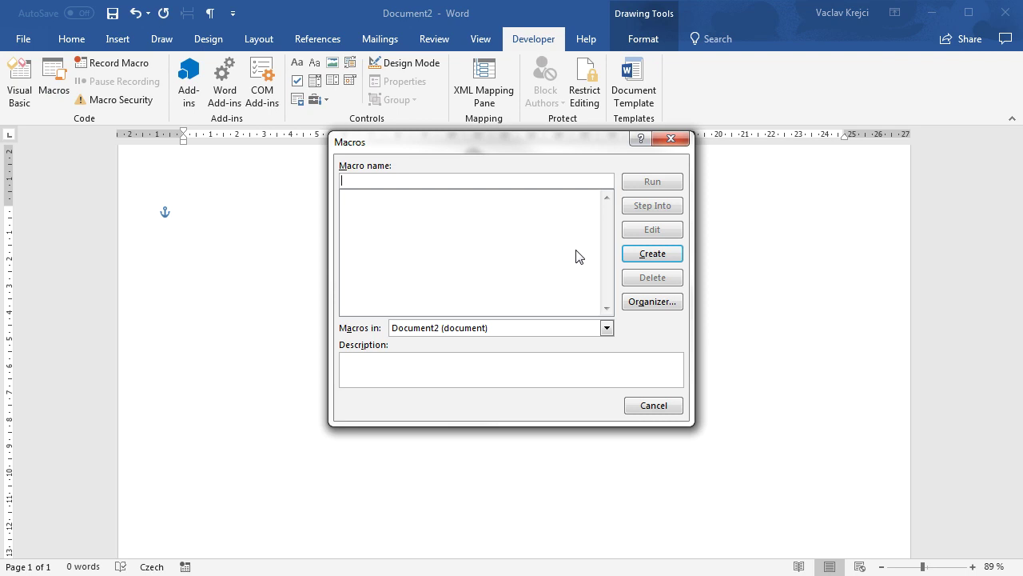
text(spirograph)
click(670, 253)
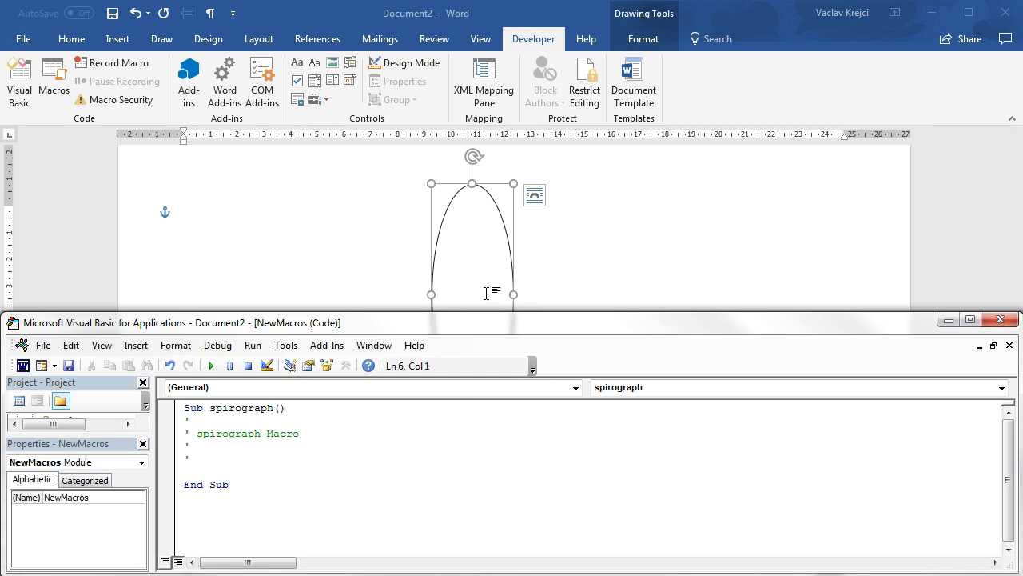
Step: Add the line ActiveDocument.Shapes(1).Duplicate to the spirograph macro
click(537, 39)
double_click(534, 39)
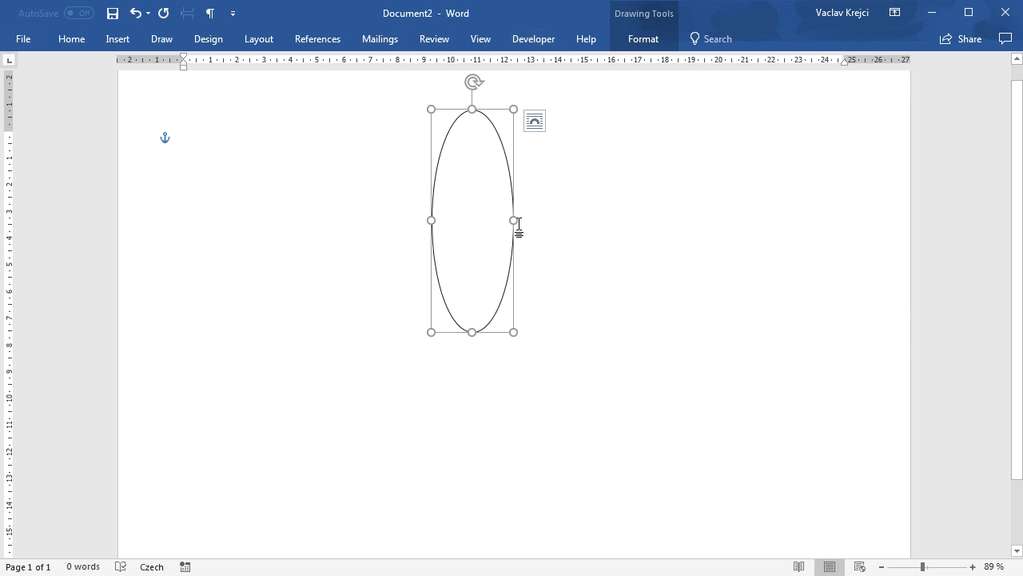
key(alt+F11)
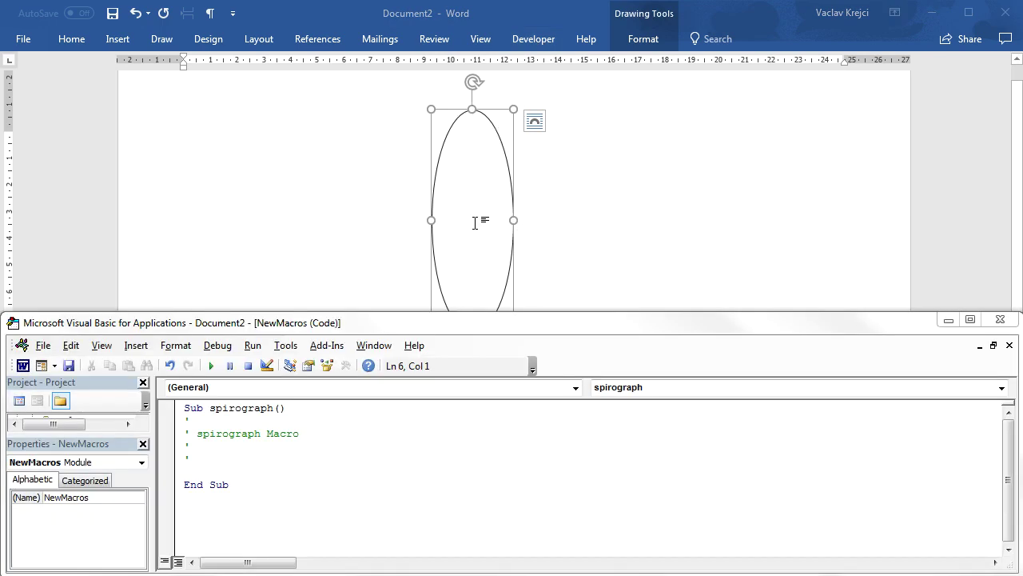
click(219, 448)
key(Return)
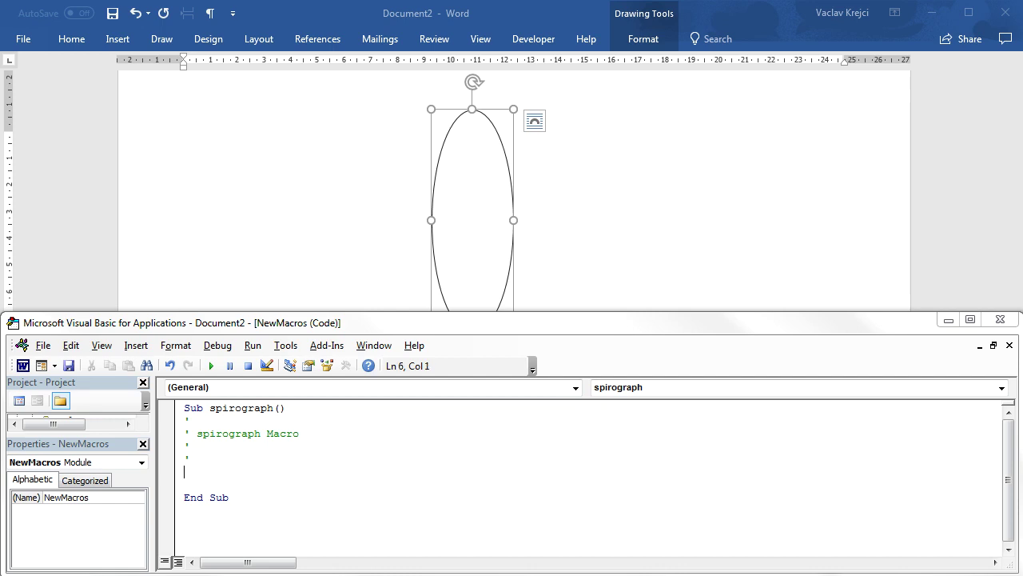
text(Ac)
text(tiveDocumen)
text(t.shape)
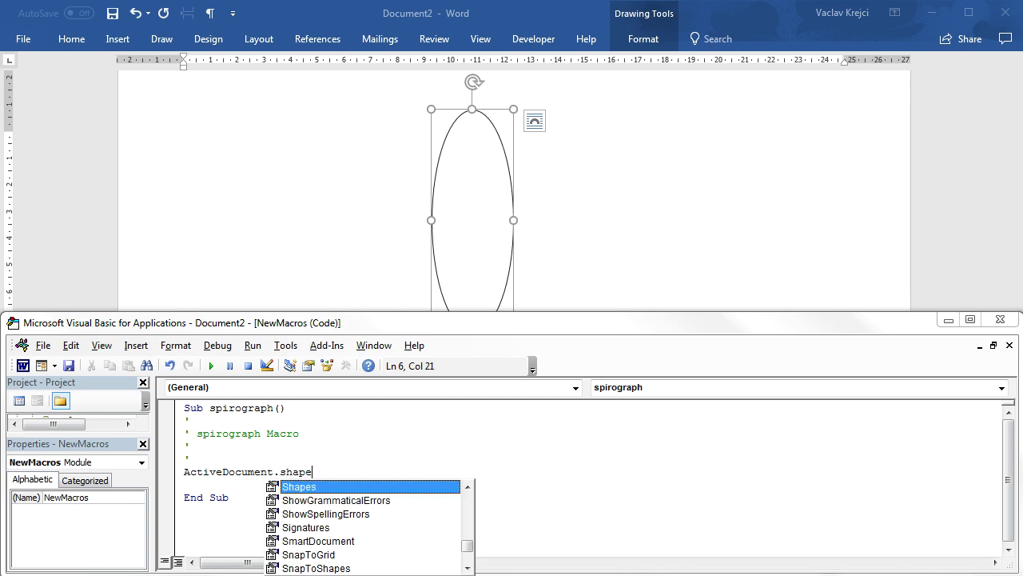
text(()
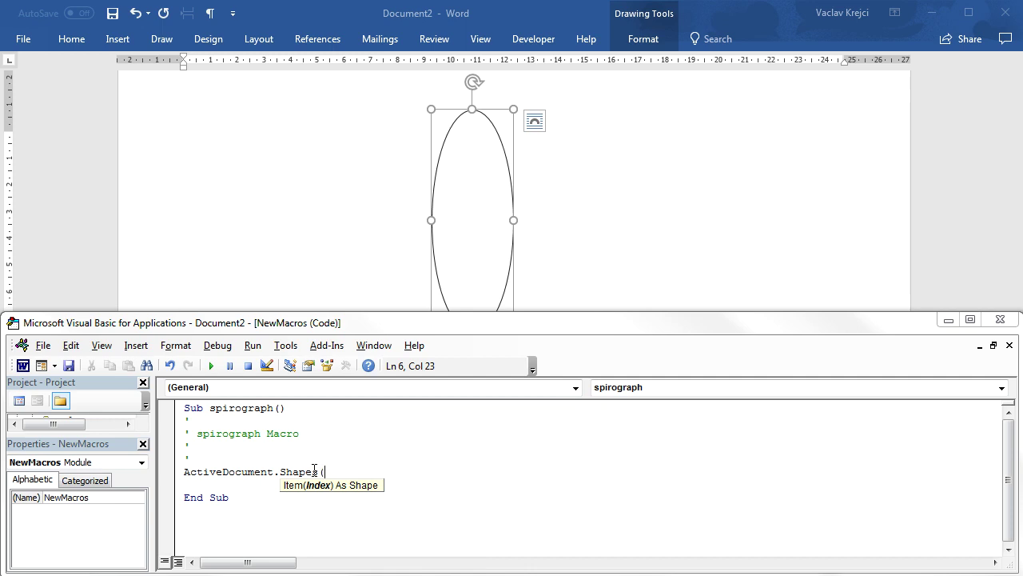
text(1).)
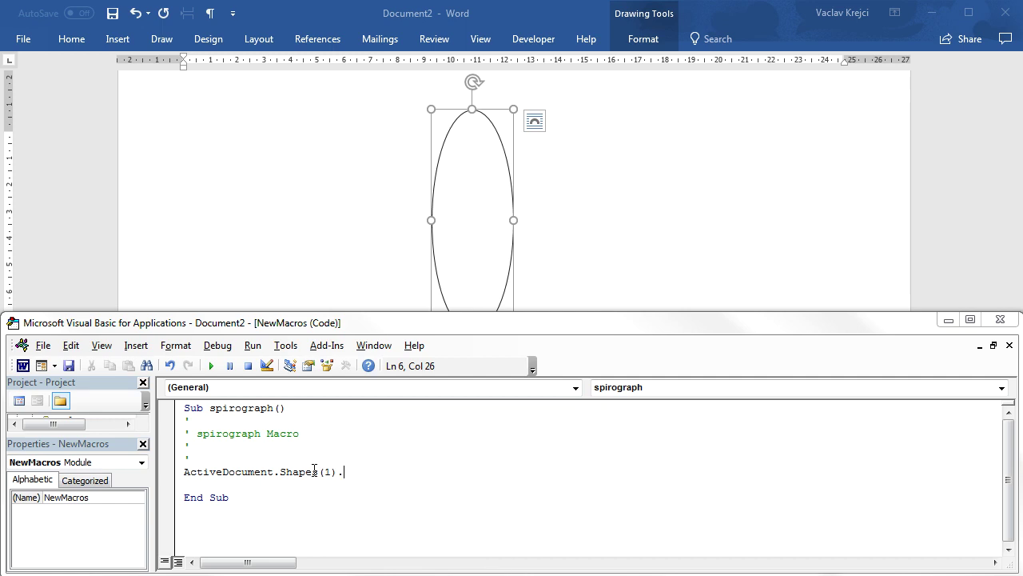
text(du)
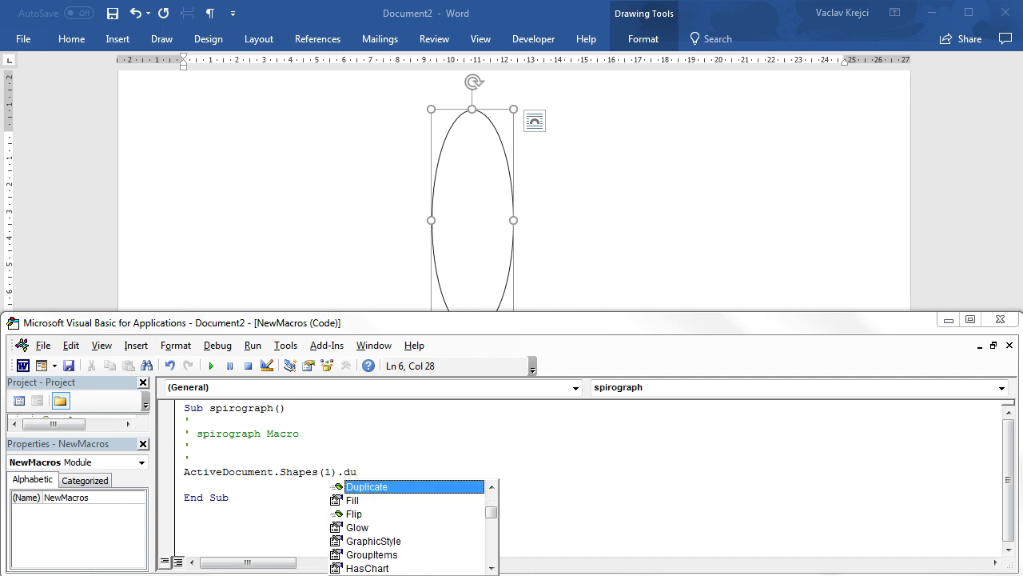
key(Return)
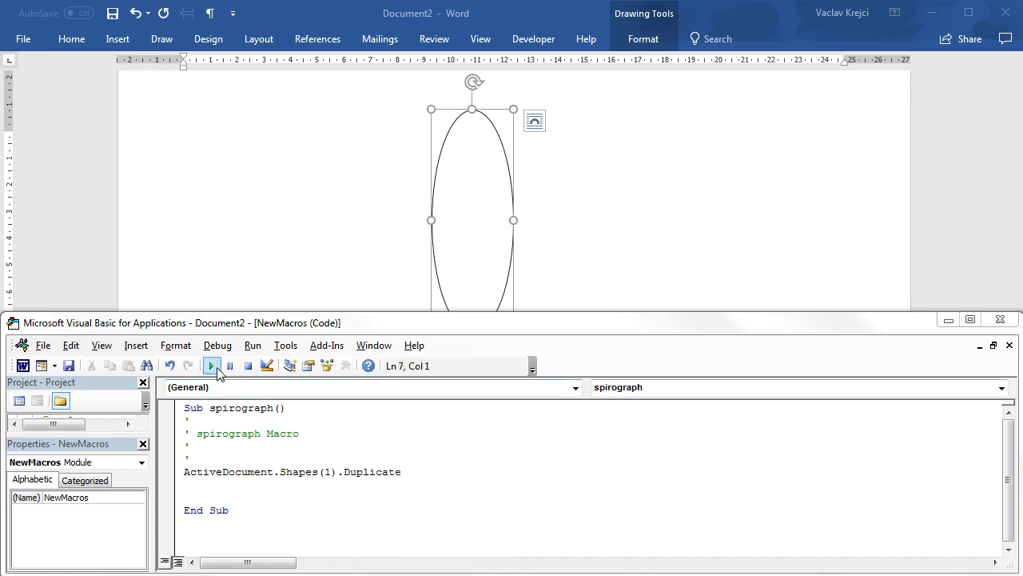
Step: Test-run the macro, delete the duplicate ellipse, and start a second ActiveDocument statement
click(211, 365)
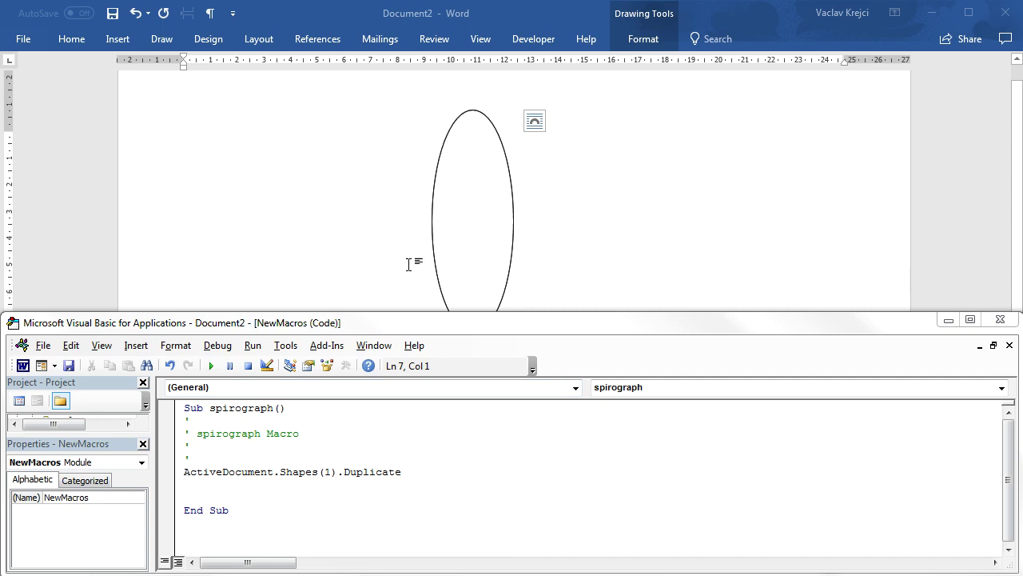
click(520, 160)
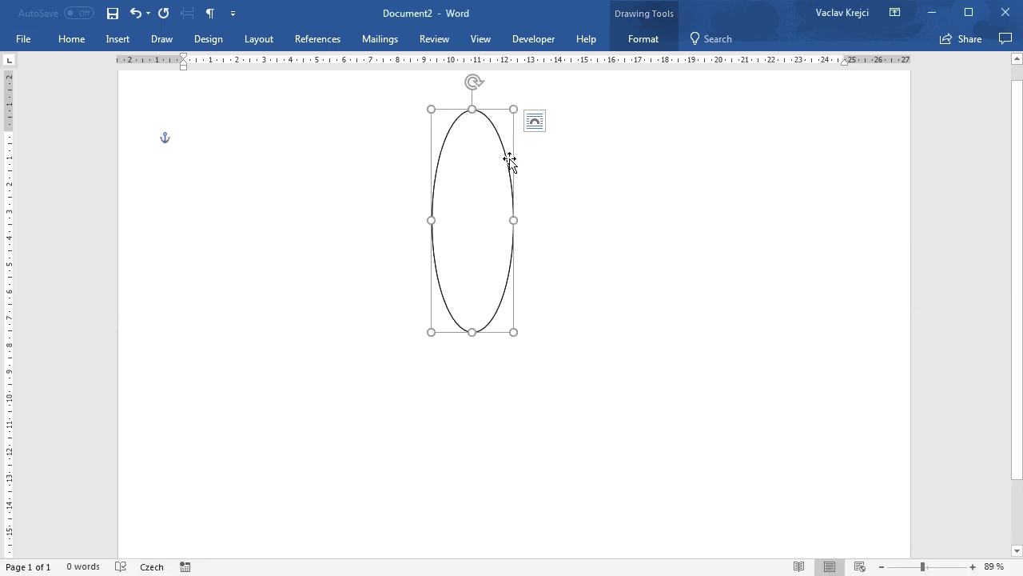
drag(508, 156, 562, 157)
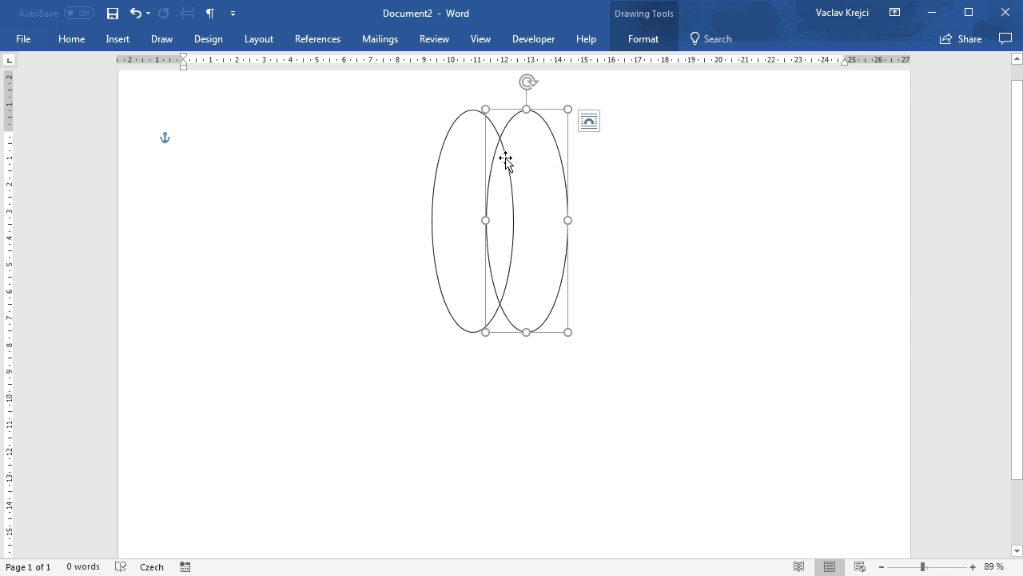
key(Delete)
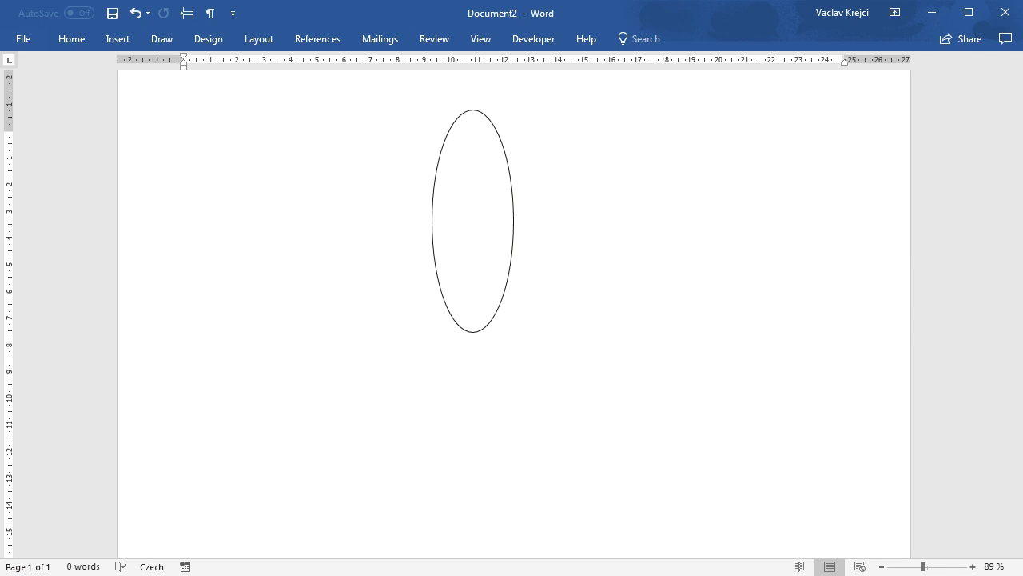
key(alt+F11)
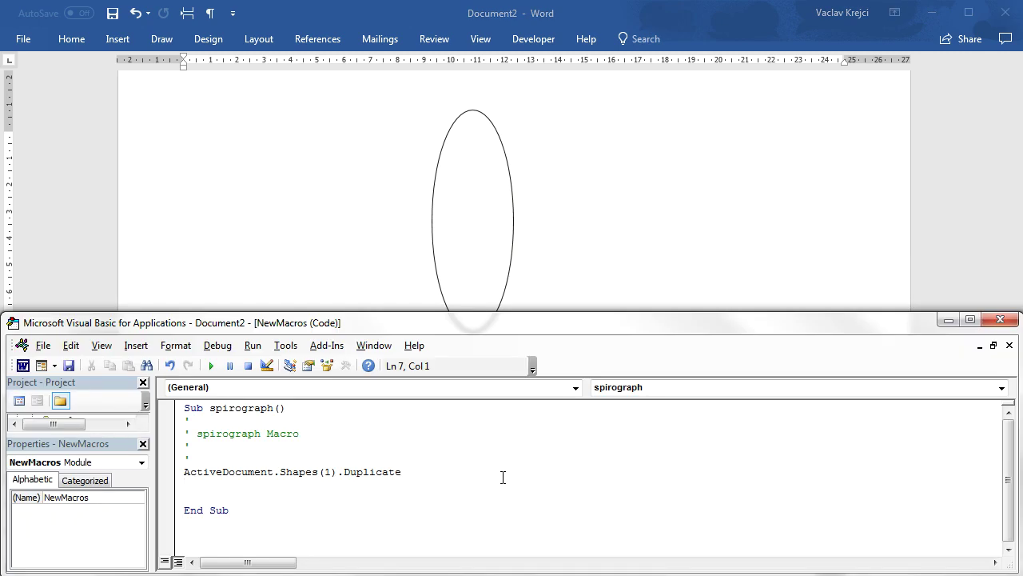
text(ActiveD)
text(o)
text(cumnte)
Step: Complete the line as ActiveDocument.Shapes(2).Rotation = 15
key(BackSpace)
key(BackSpace)
key(BackSpace)
text(ent.s)
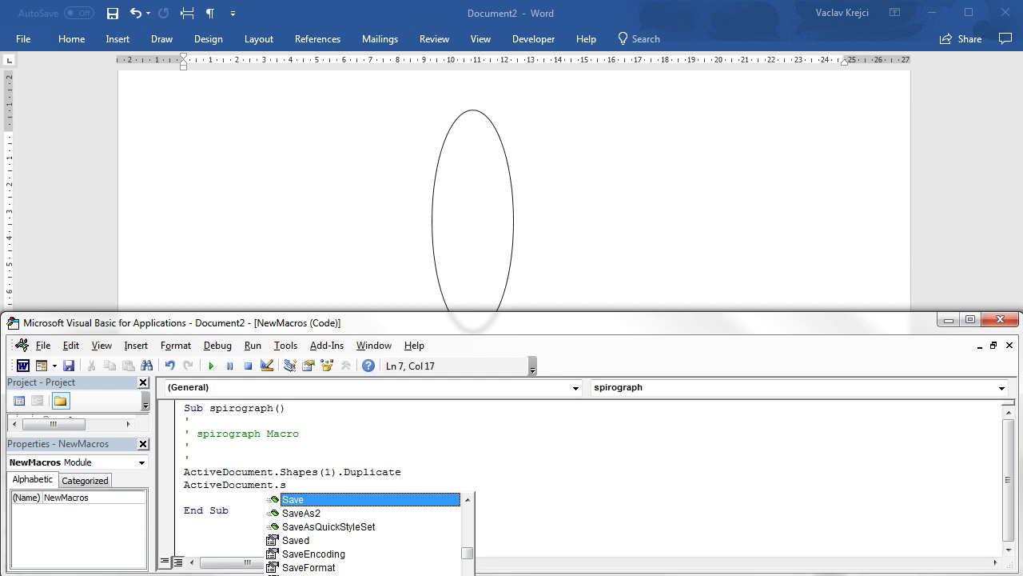
text(ha)
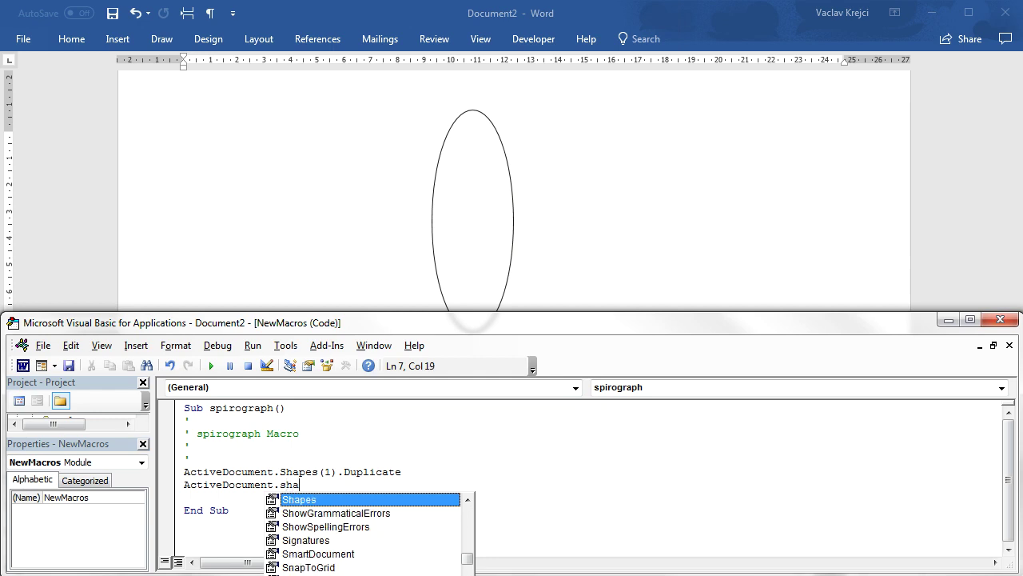
text(()
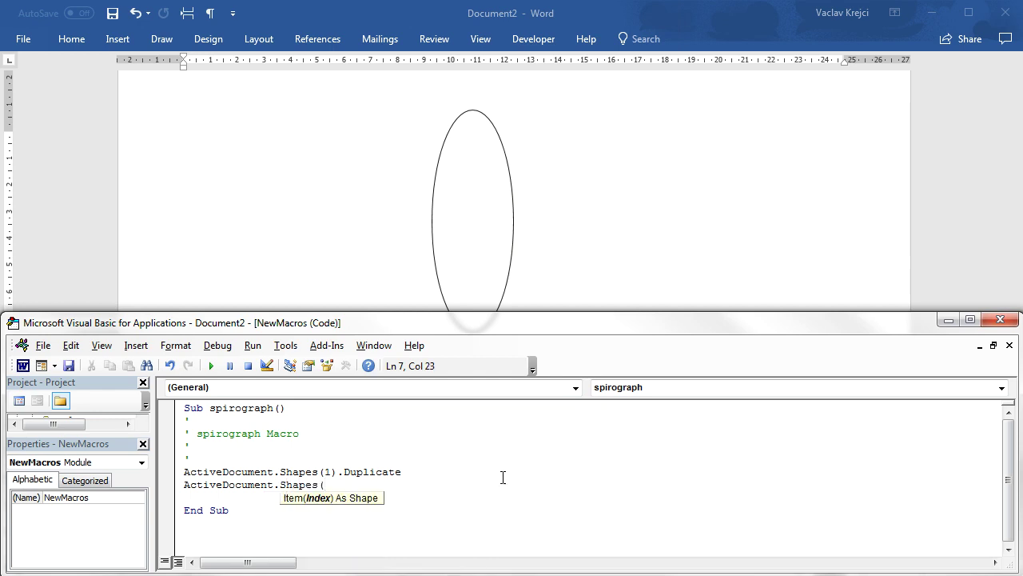
text(2))
text(.Rota)
key(Return)
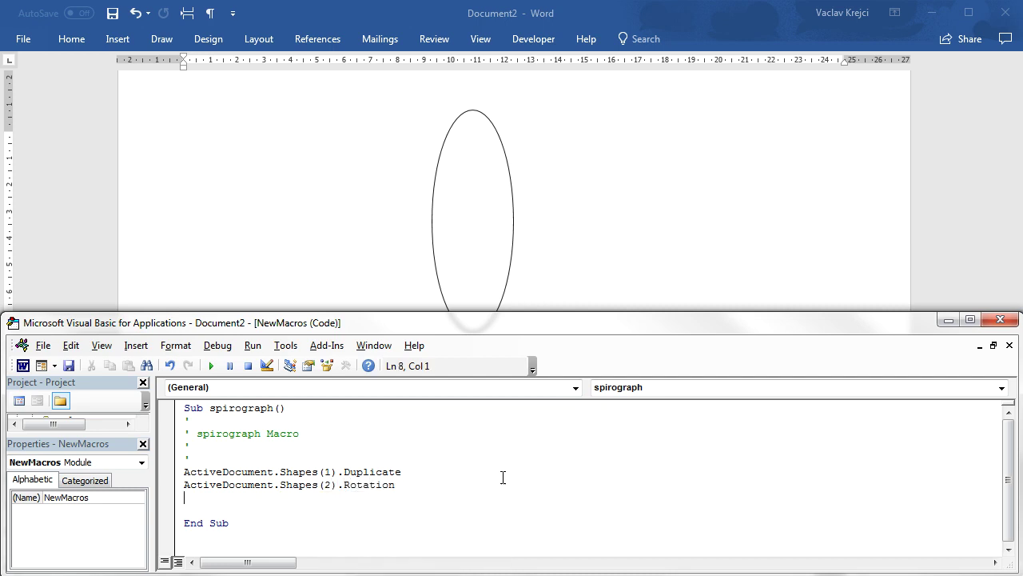
key(BackSpace)
text(= 15)
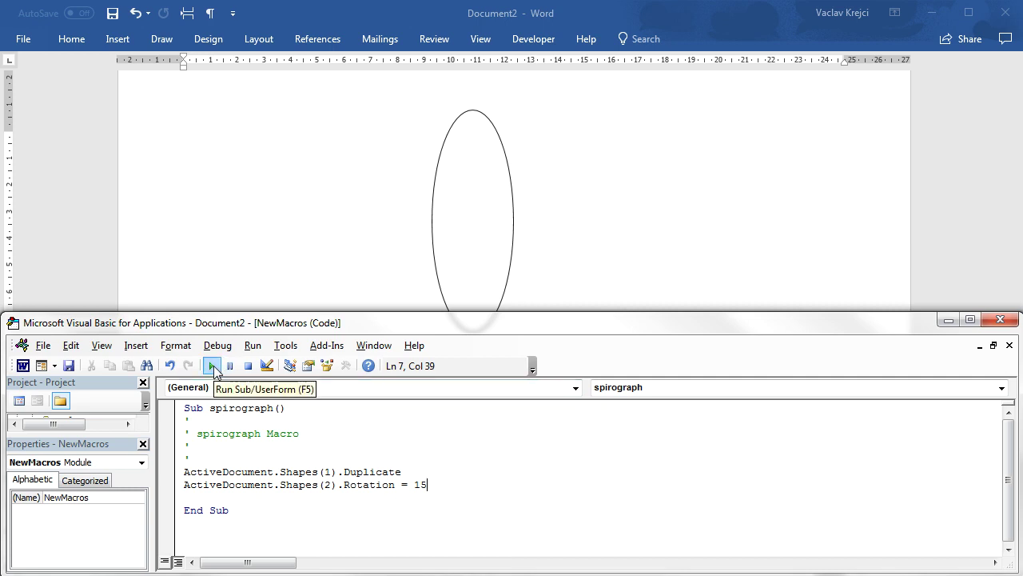
Step: Run the macro and delete the rotated test copy in Word
click(212, 366)
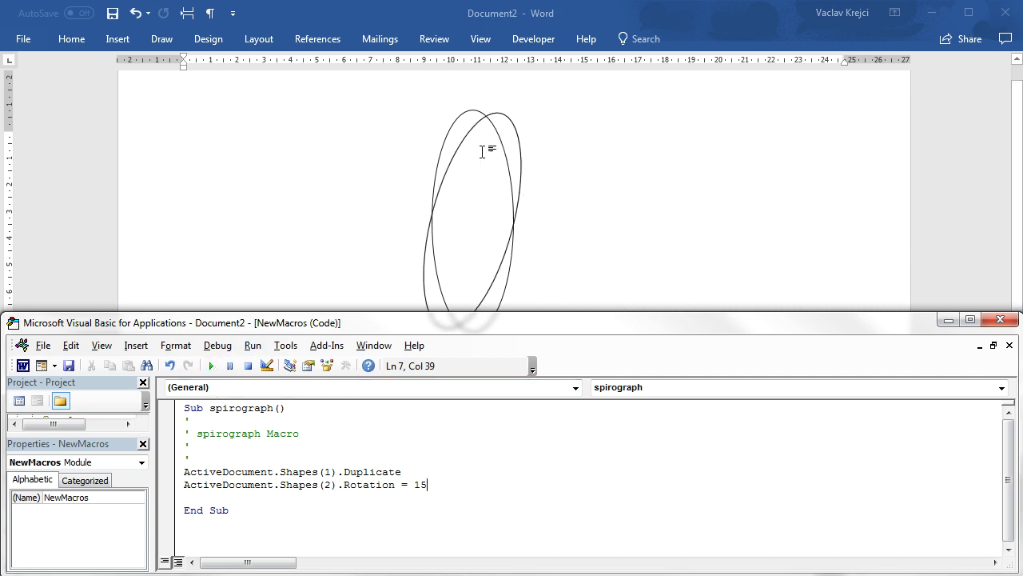
click(489, 110)
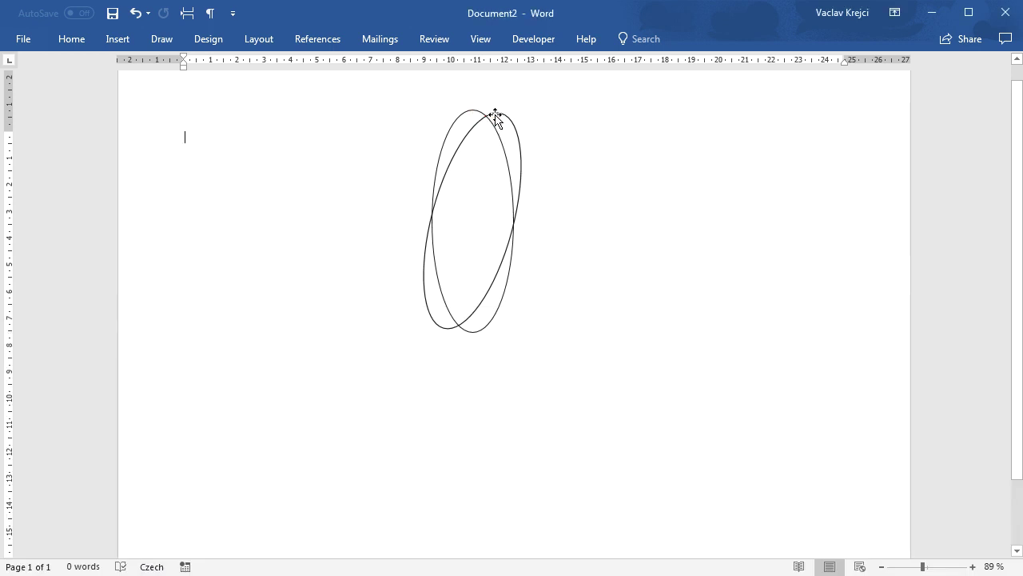
click(495, 116)
key(Delete)
Step: Cut the separate Shapes(2) rotation line from the macro
key(alt+Tab)
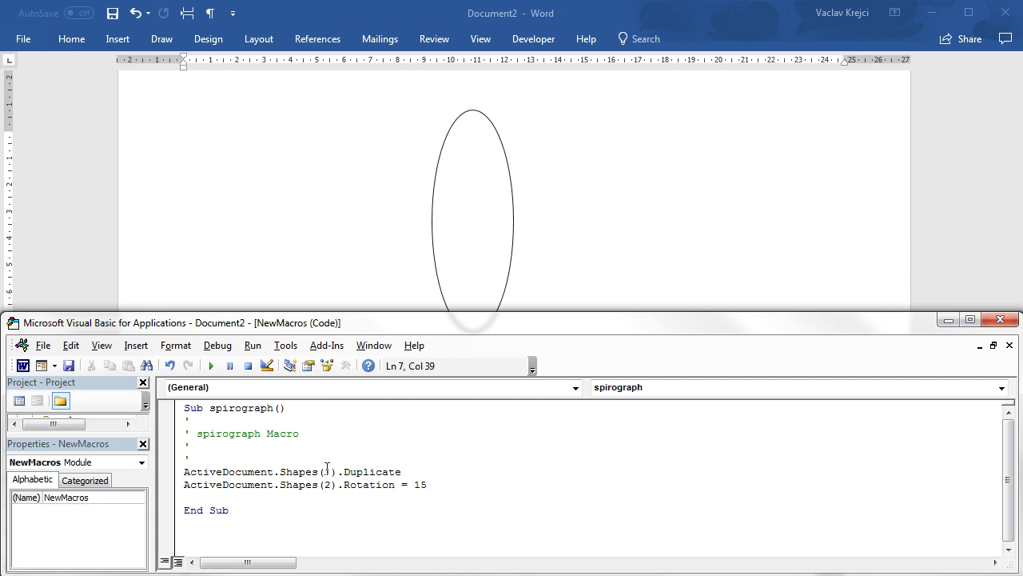
click(325, 472)
key(Down)
key(shift+End)
key(shift+Home)
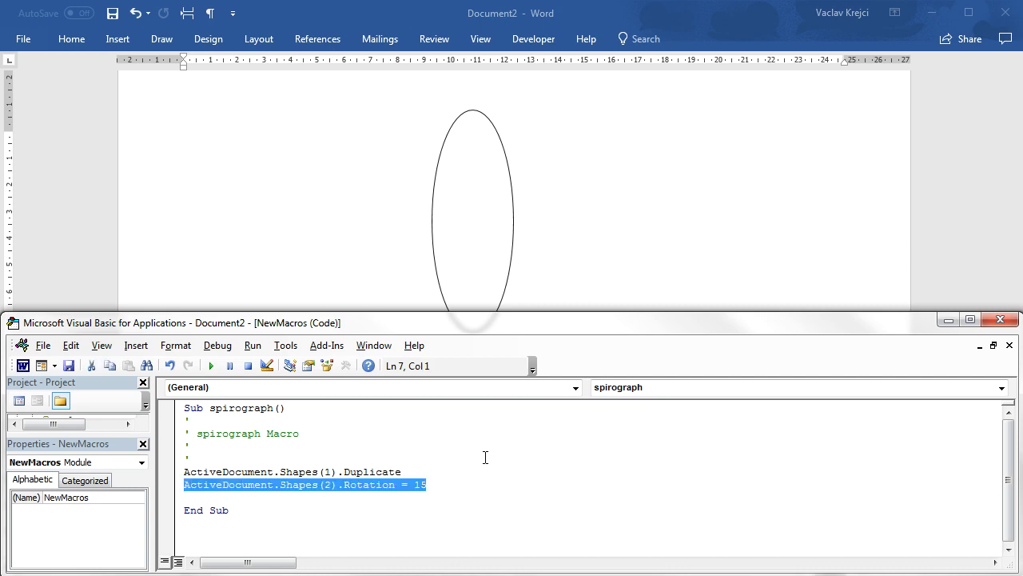
key(ctrl+x)
key(Up)
Step: Turn the Duplicate line into a With block setting .Rotation 15, closed by End With
text(with)
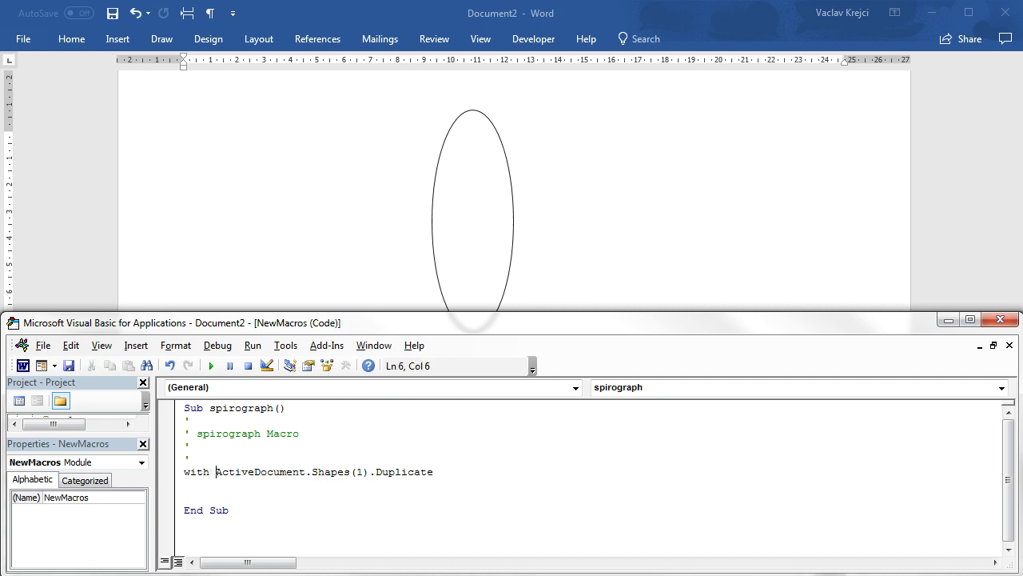
key(End)
key(Return)
text(.ro)
key(Tab)
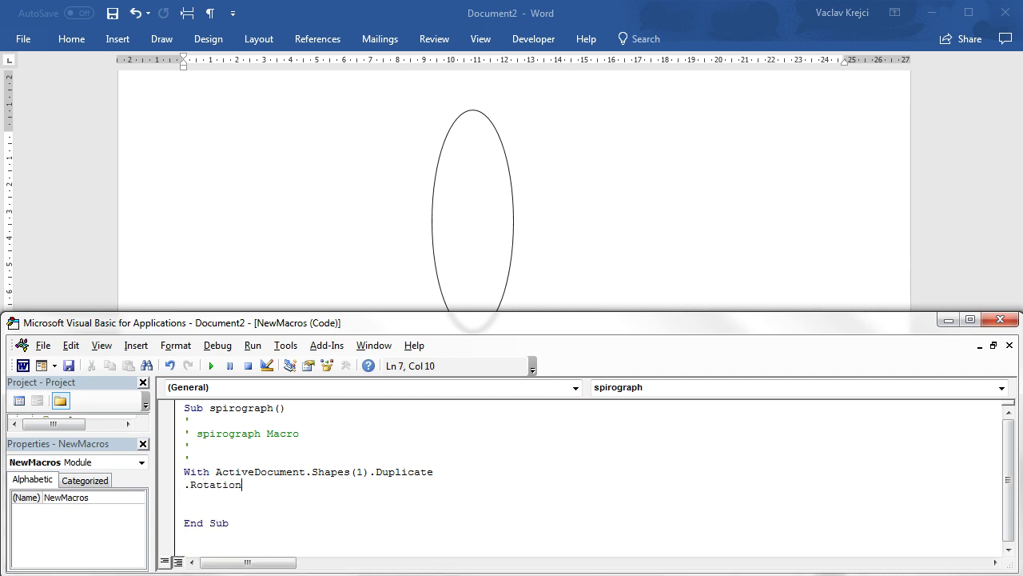
text( = 15)
key(Return)
text(end with)
key(Return)
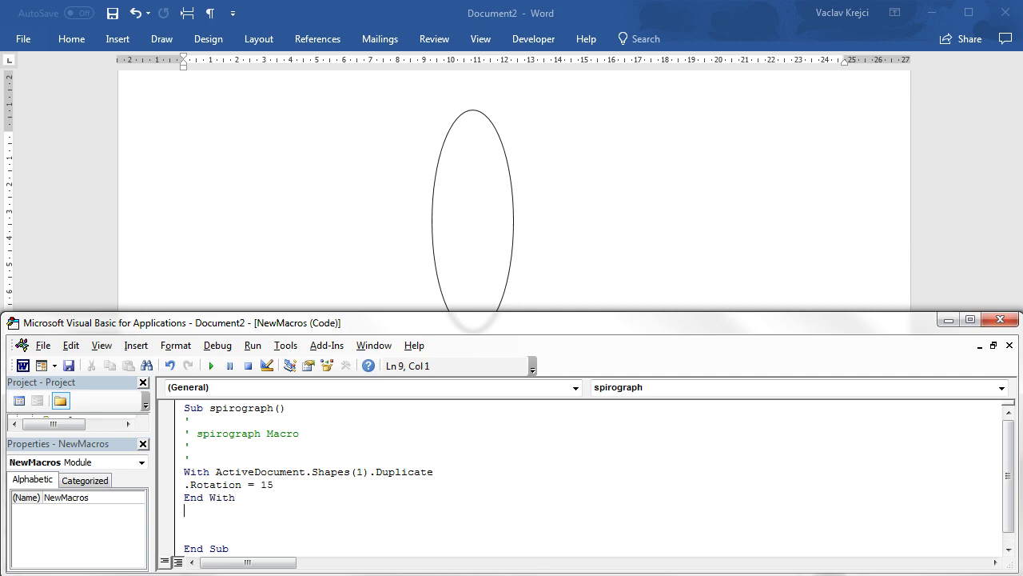
key(Delete)
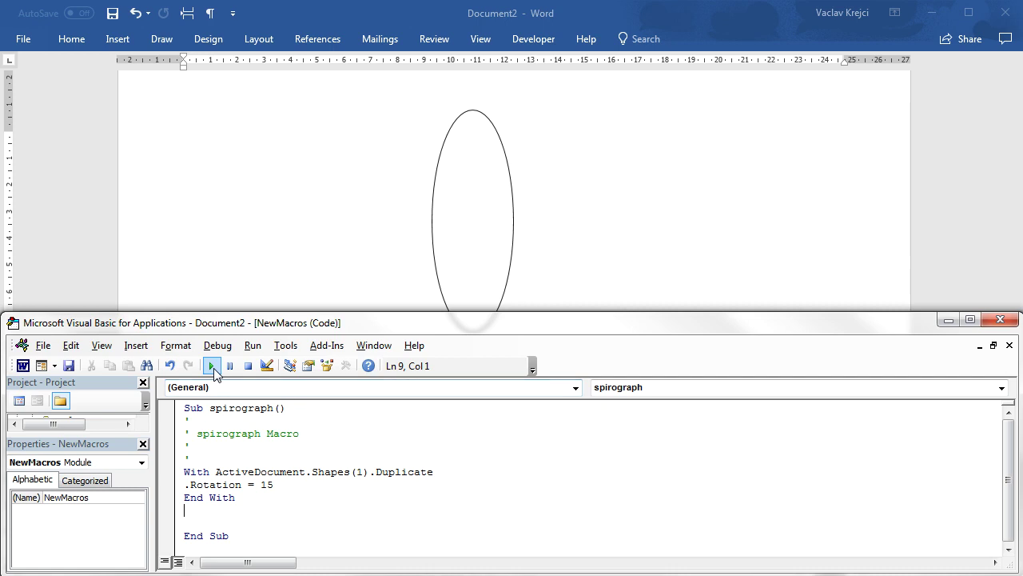
Step: Run the With-block macro and delete the rotated test copy in Word
click(212, 366)
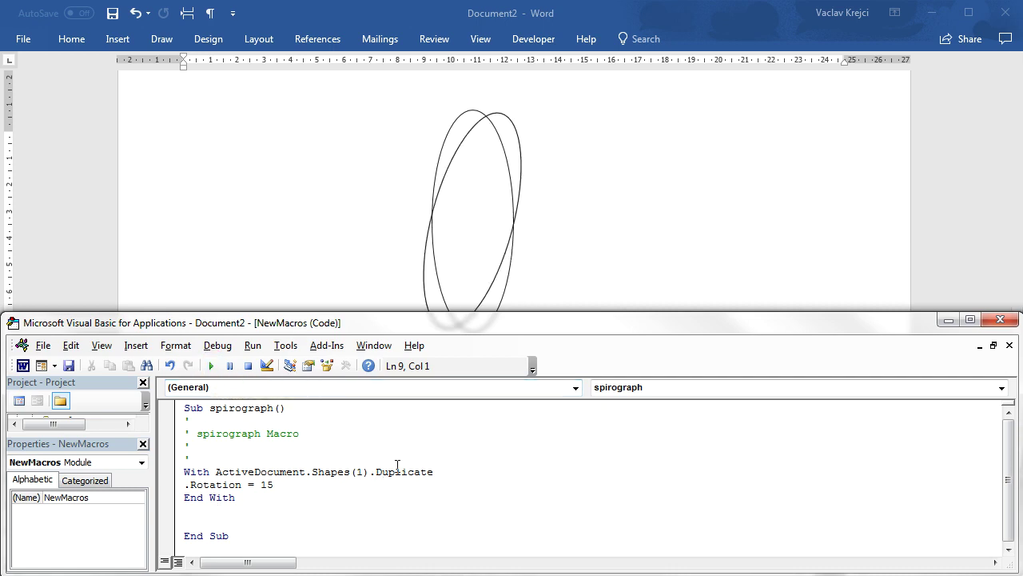
click(507, 122)
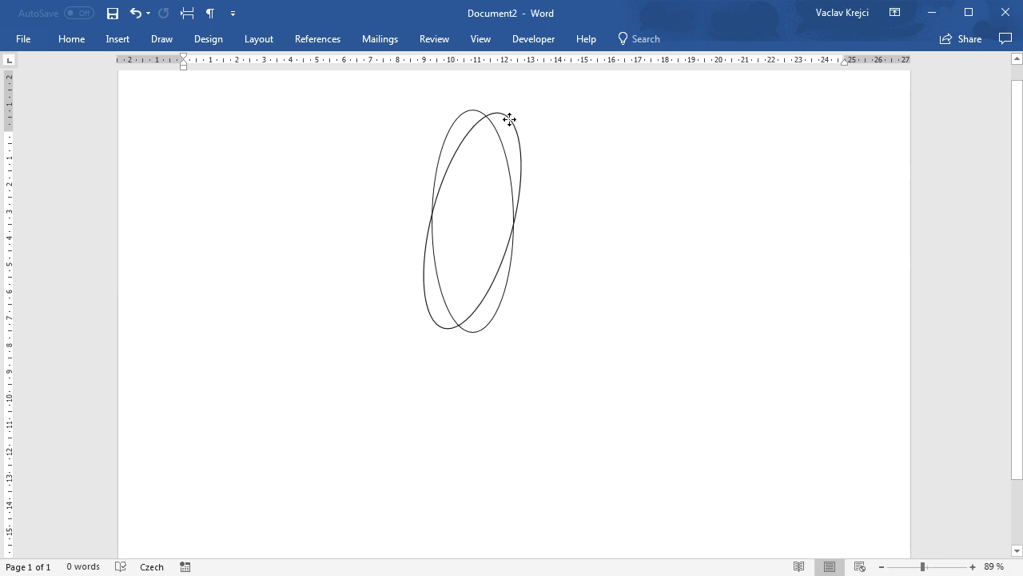
click(509, 120)
key(Delete)
key(alt+Tab)
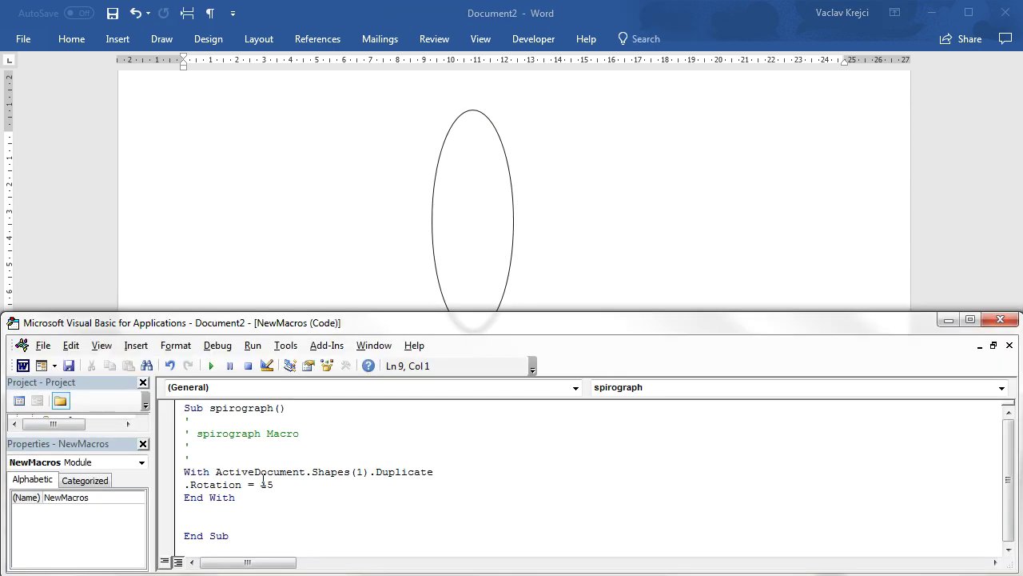
Step: Wrap the With block in a For counter = 1 To 3 … Next counter loop
key(Return)
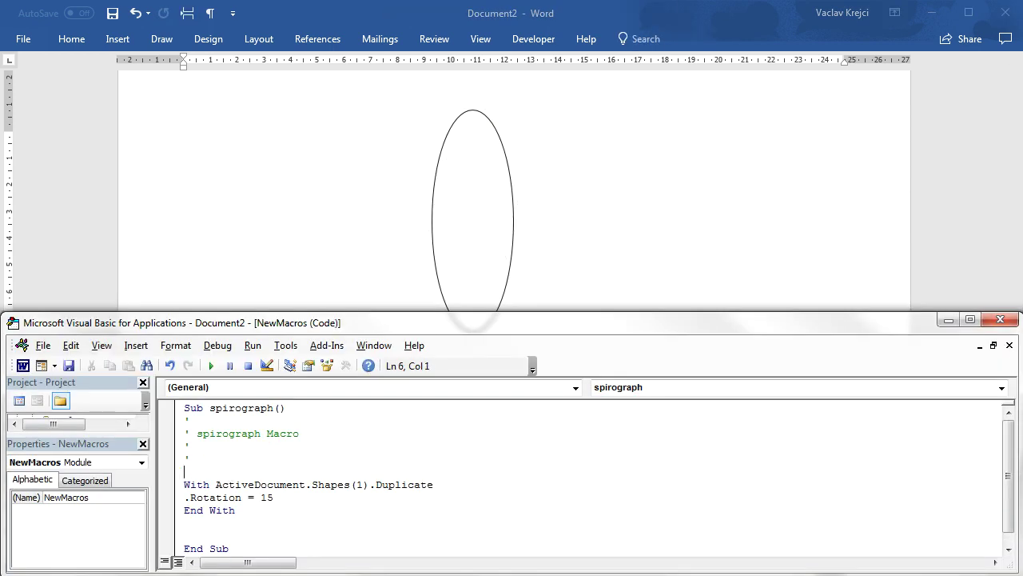
text(fo)
text(r counter =é)
key(BackSpace)
key(BackSpace)
text(1 to3)
key(Down)
key(Down)
key(Down)
key(Return)
text(n)
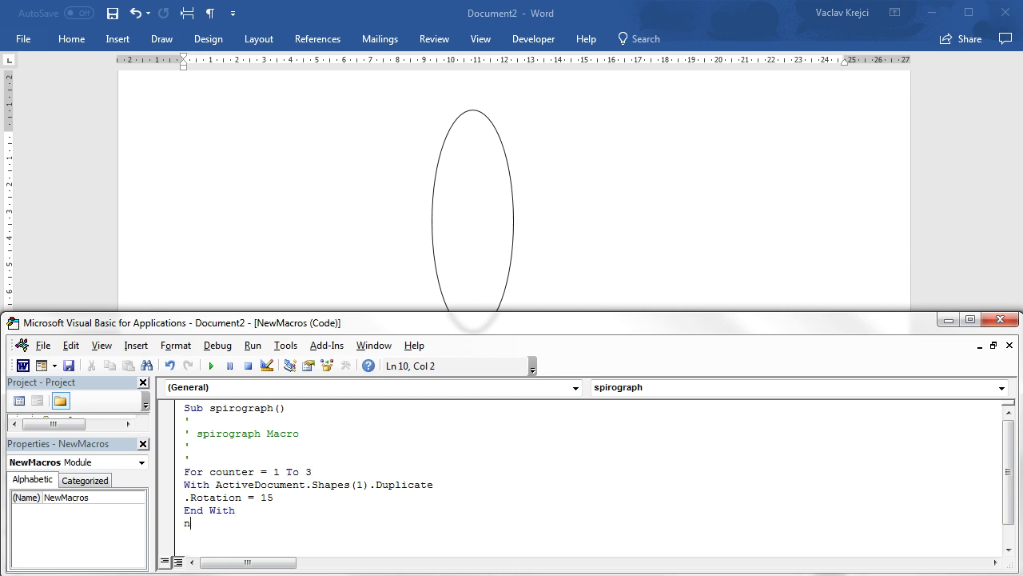
text(ext center)
key(BackSpace)
key(BackSpace)
key(BackSpace)
text(outer)
key(Up)
key(Down)
key(Right)
key(Left)
text(n)
Step: Indent the With block inside the For loop
key(Up)
key(shift+Home)
key(shift+Up)
key(shift+Up)
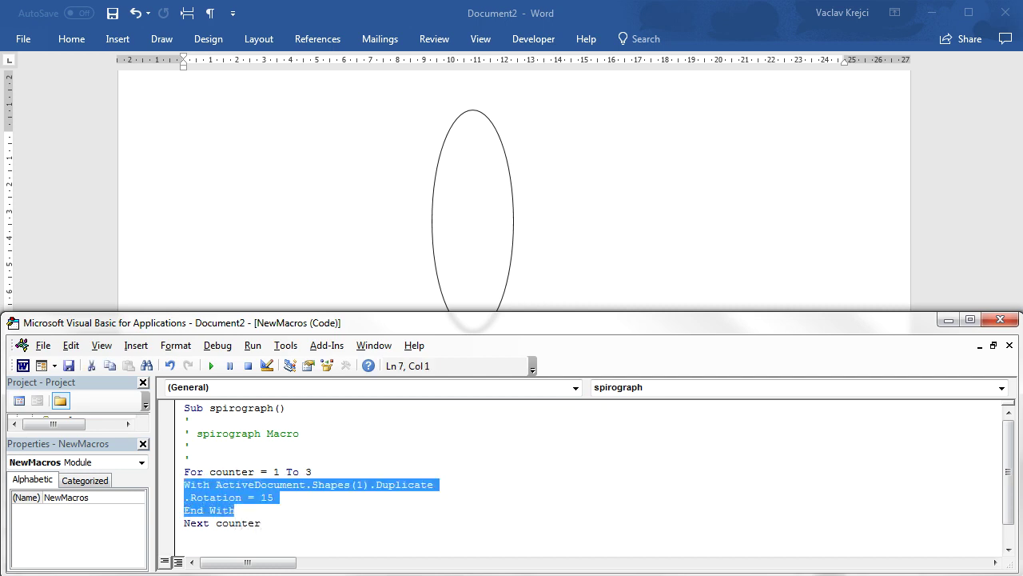
key(Tab)
key(Down)
key(Up)
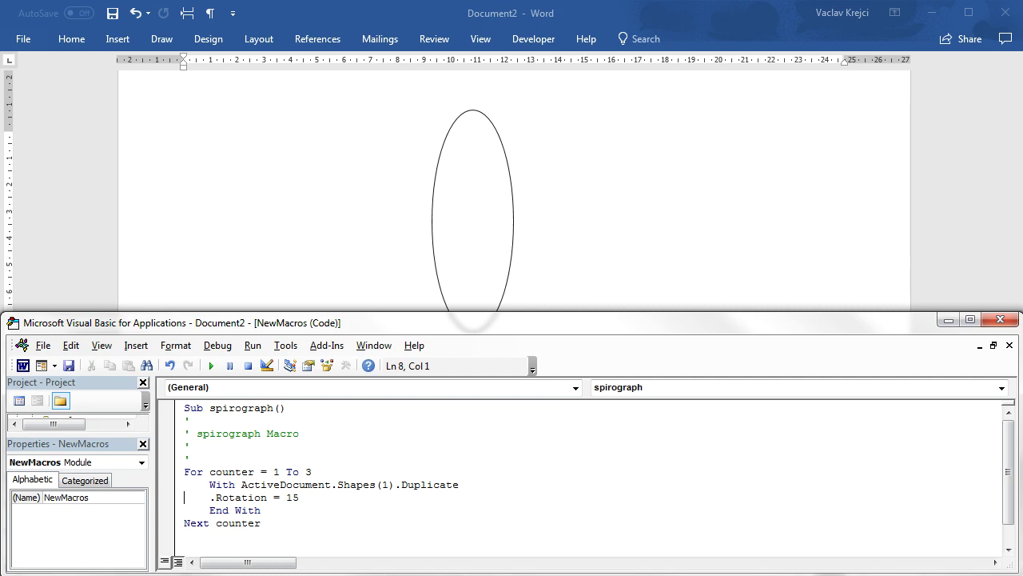
key(Up)
key(ctrl+Right)
key(ctrl+Right)
Step: Change the fixed rotation 15 to counter * (180/4)
key(Right)
key(Right)
key(Right)
key(Right)
key(Right)
key(Right)
key(Right)
key(Right)
key(Right)
key(End)
key(shift+Left)
key(shift+Left)
text(c)
text(ounter)
text(())
key(Down)
click(356, 497)
text(180)
text(/)
text(4)
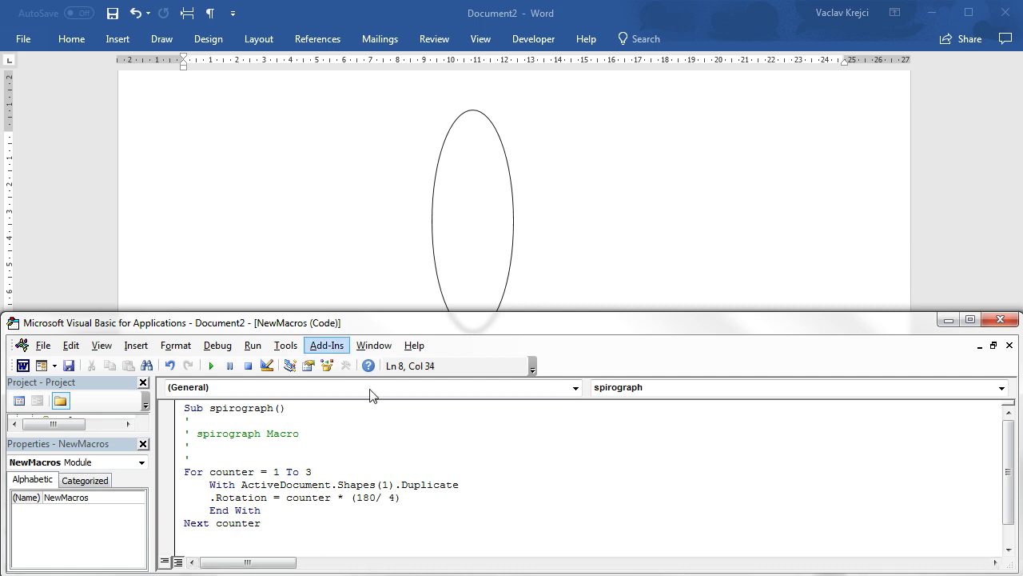
Step: Run the loop macro and delete the three rotated ellipse copies in Word
click(211, 366)
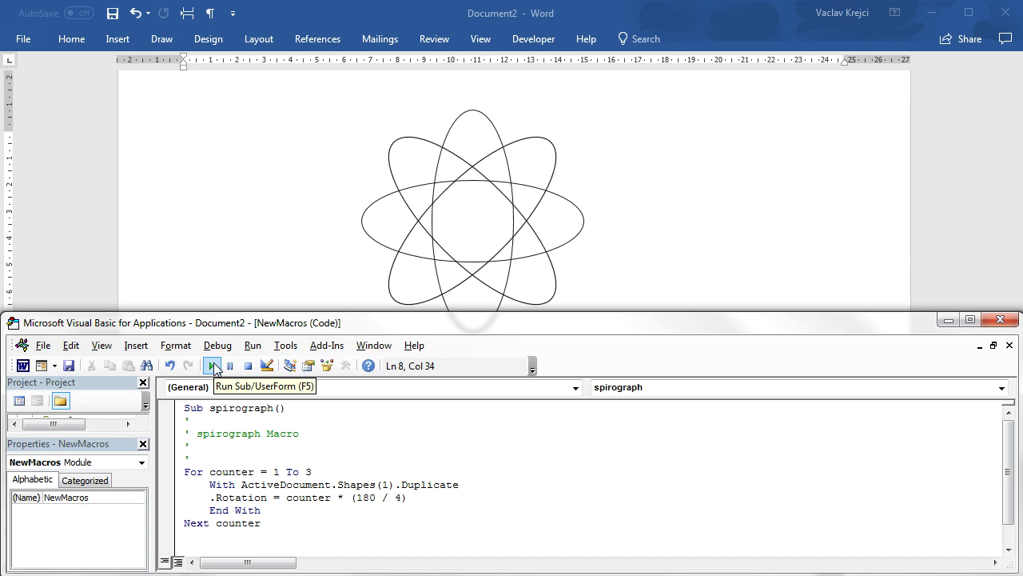
click(534, 140)
click(548, 192)
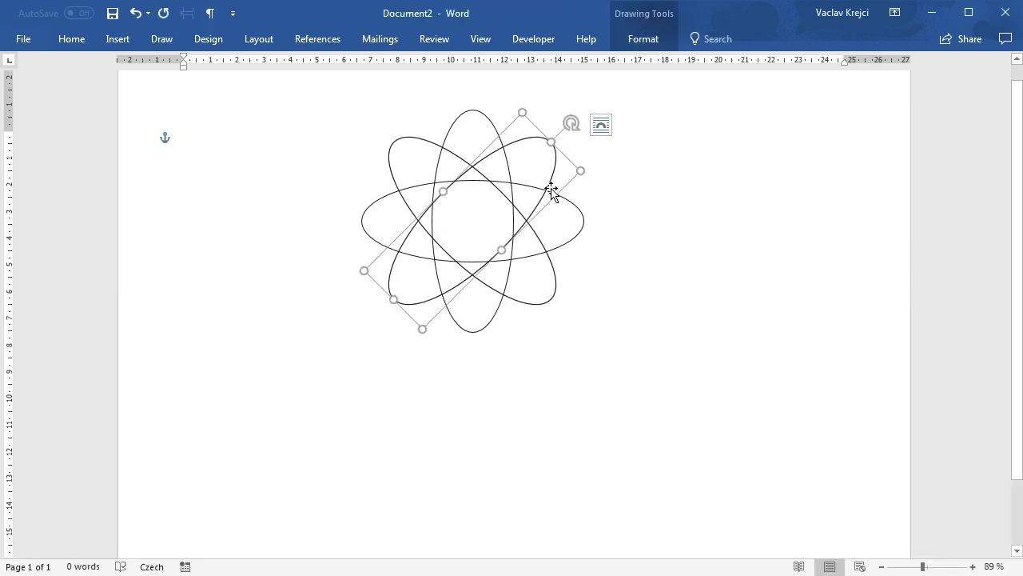
key(Delete)
click(562, 203)
key(Delete)
click(550, 262)
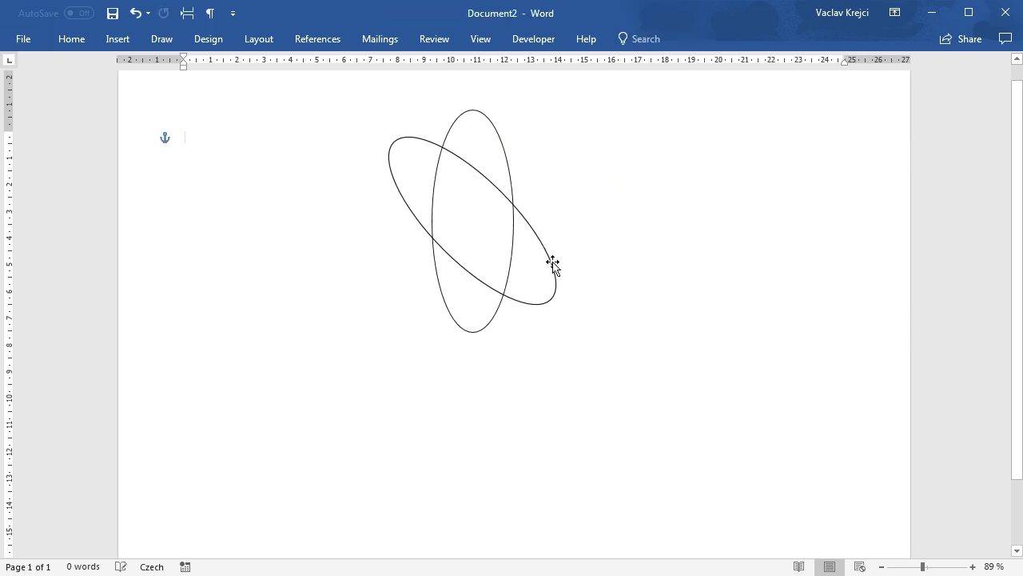
key(Delete)
Step: Declare Dim copies As Long and set copies = 30 in the macro
key(alt+F11)
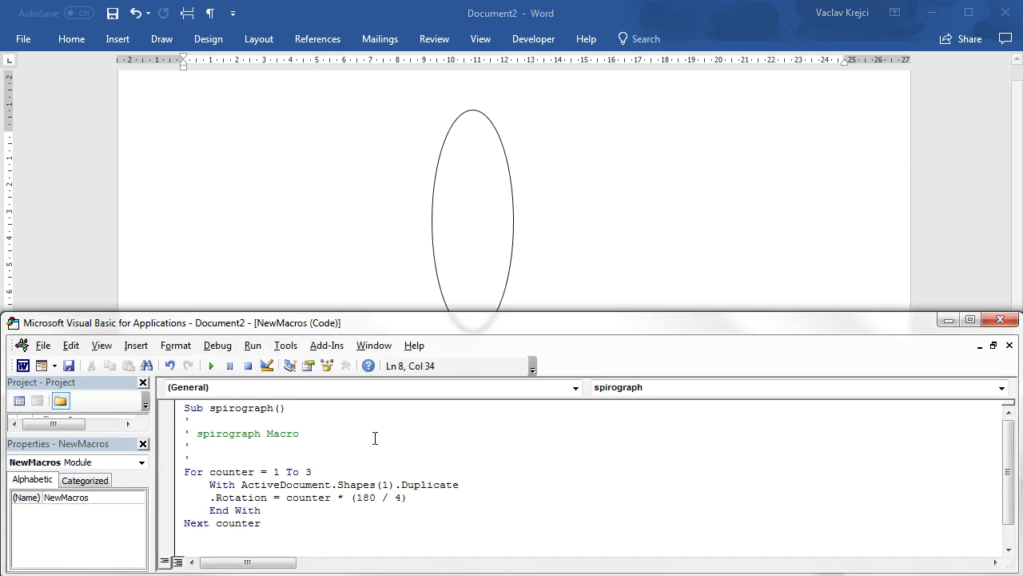
click(338, 472)
click(441, 453)
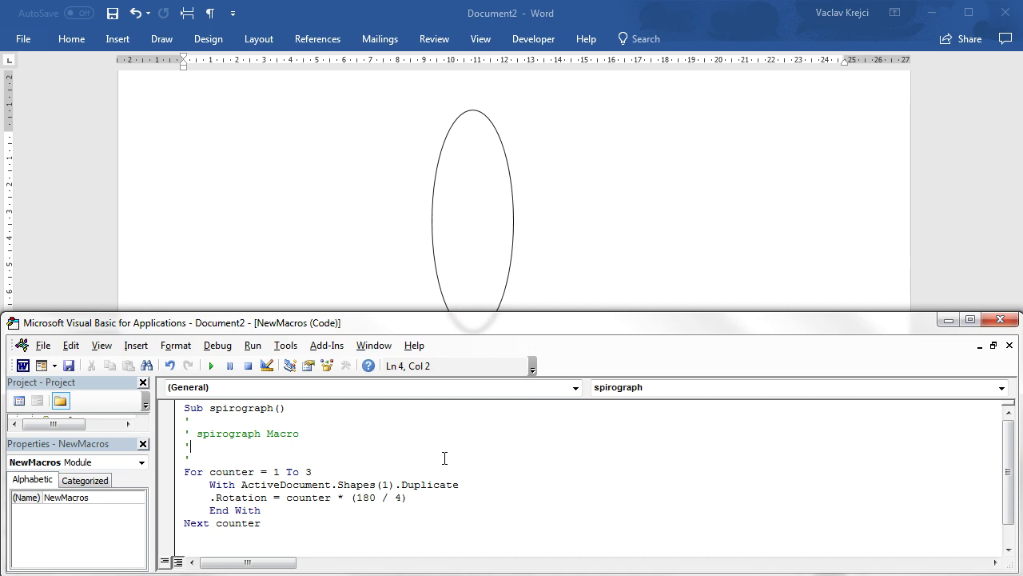
key(Return)
text(dim )
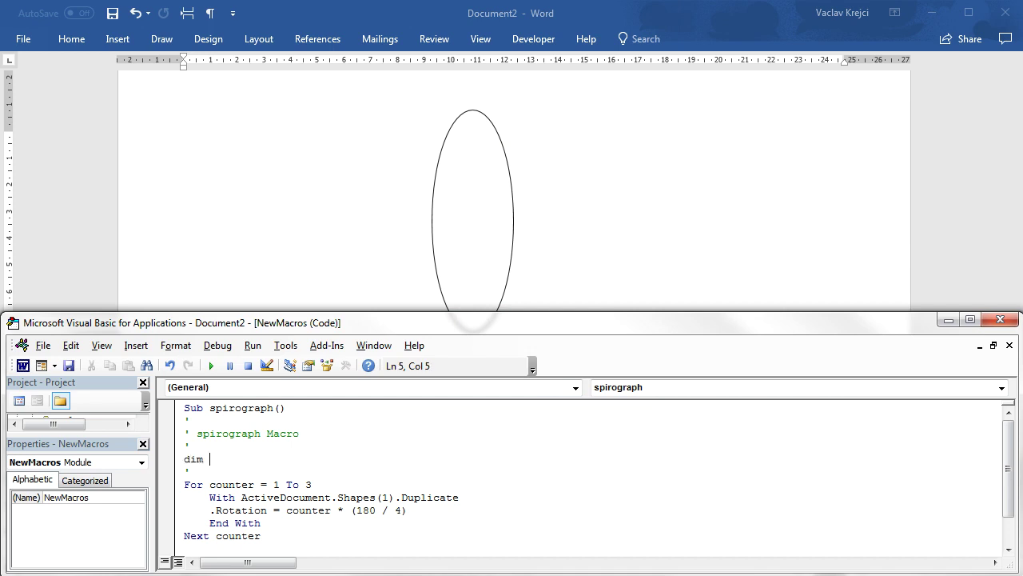
text(cu)
key(BackSpace)
key(BackSpace)
text(c)
text(o)
text(pies as long)
key(Return)
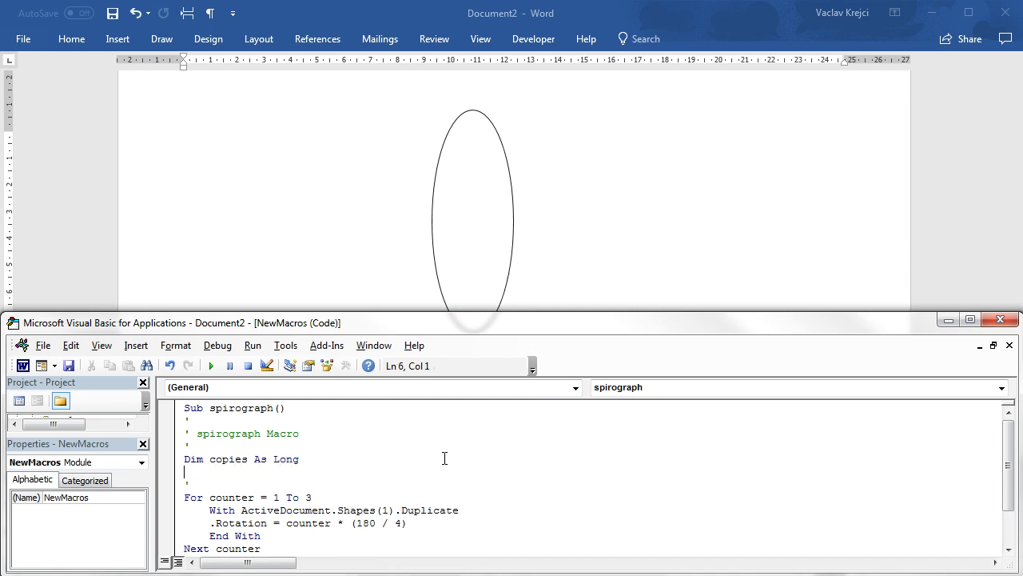
text(so)
key(BackSpace)
key(BackSpace)
text(co)
text(pies = )
text(30)
key(Down)
key(Down)
Step: Change the loop limit to (copies - 1) and the rotation divisor 4 to copies
key(End)
key(shift+Left)
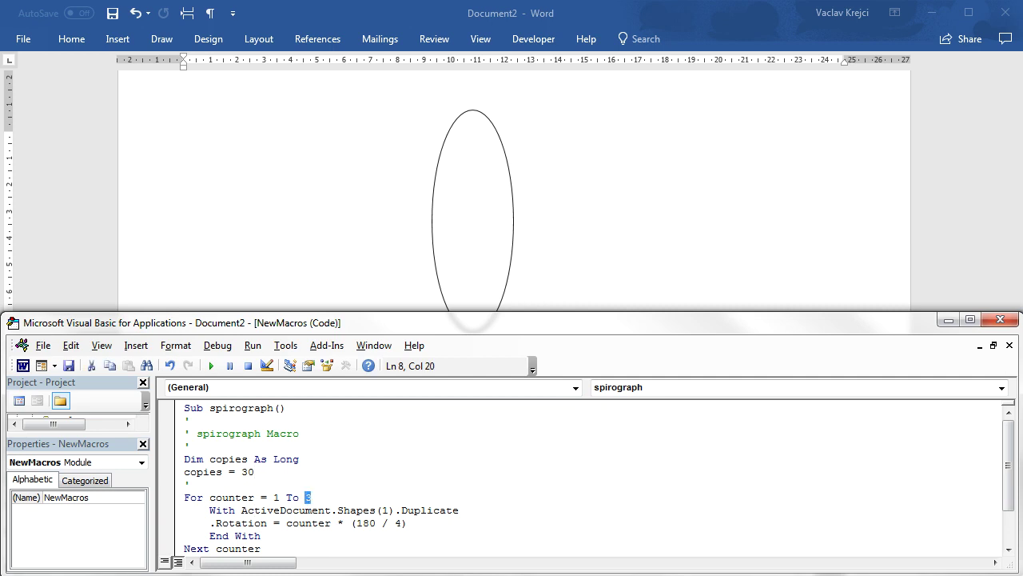
text(co)
text(pies-1)
key(Left)
key(Left)
key(Left)
key(Left)
key(Left)
key(Left)
text(()
key(Down)
key(Down)
key(End)
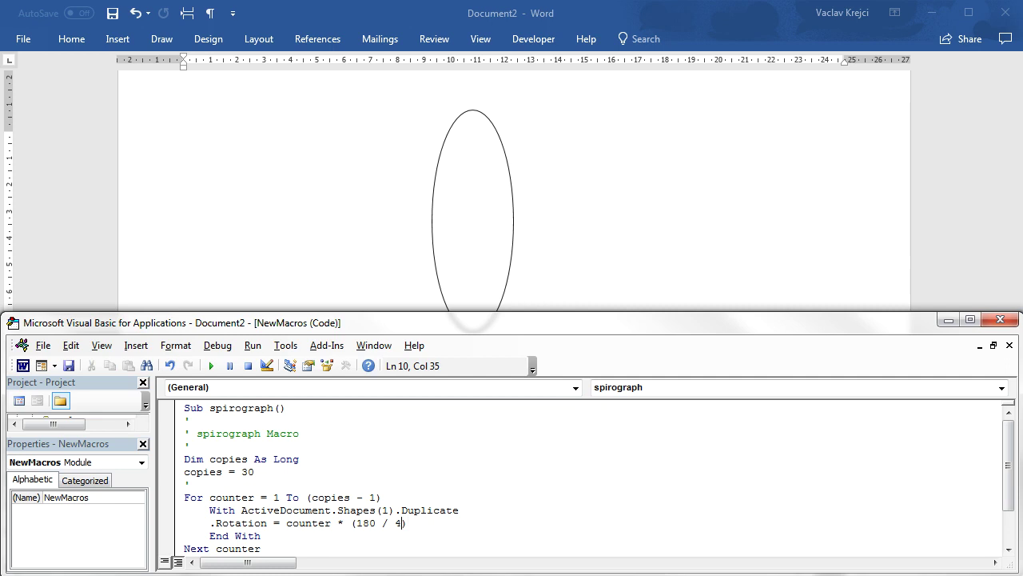
key(Left)
key(shift+Right)
text(copies)
scroll(468, 445, down, 1)
Step: Run the macro to draw the 30-ellipse ring and view it on the Word page
click(213, 367)
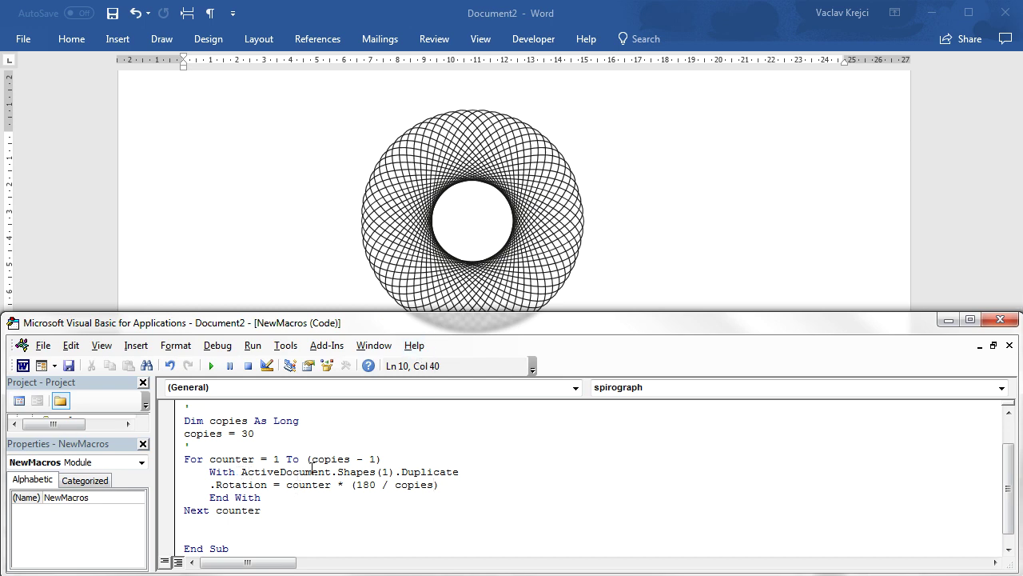
click(390, 472)
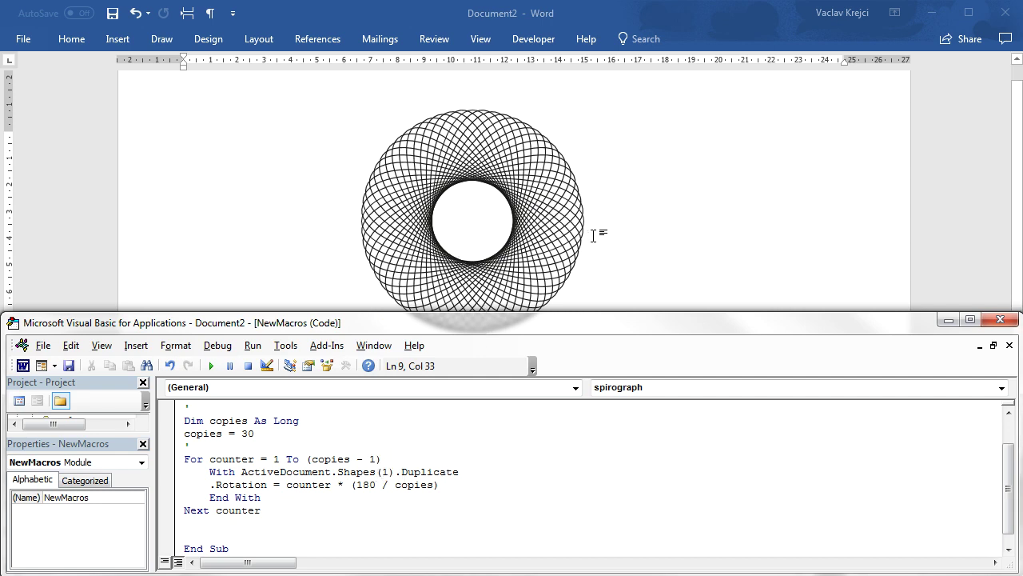
key(alt+F11)
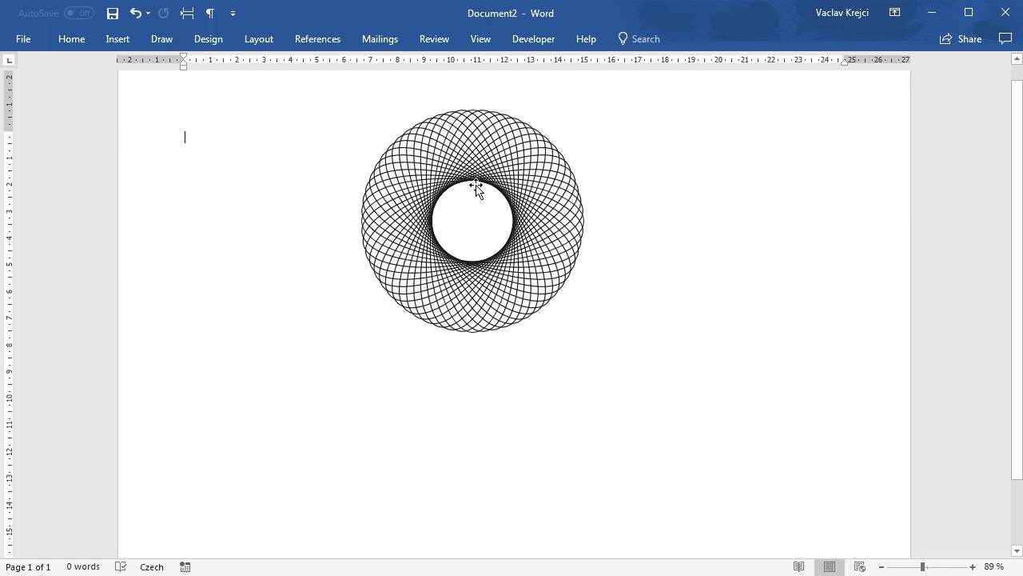
key(alt+F11)
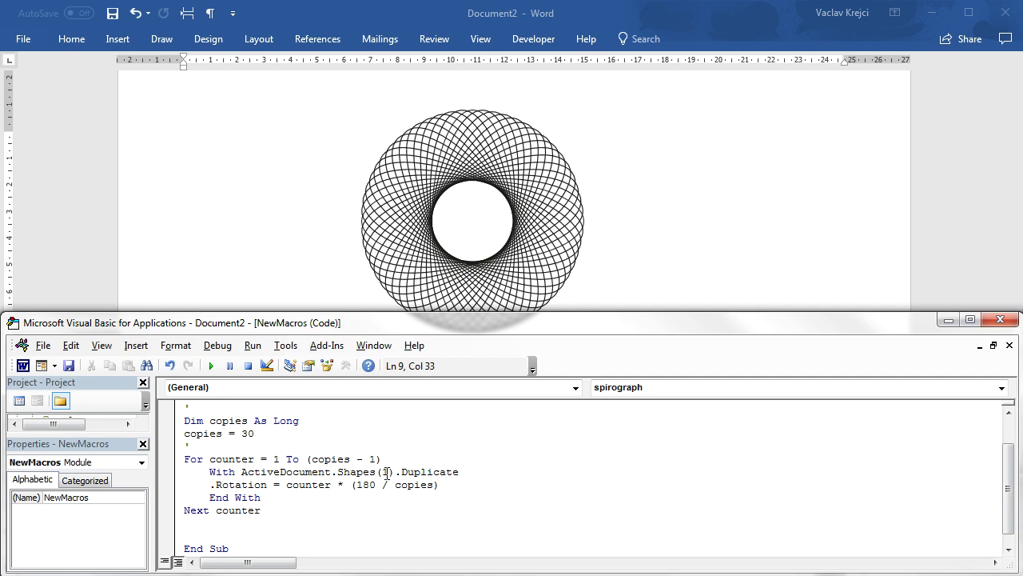
click(601, 269)
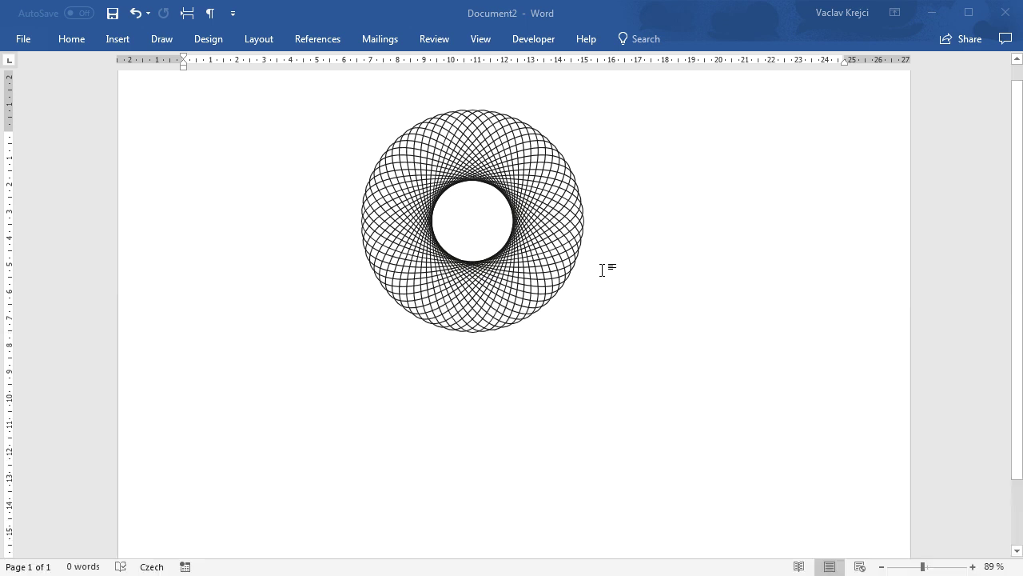
Step: Draw a tall ellipse right of the spirograph and name it 'base' in the Selection Pane
click(76, 40)
click(911, 100)
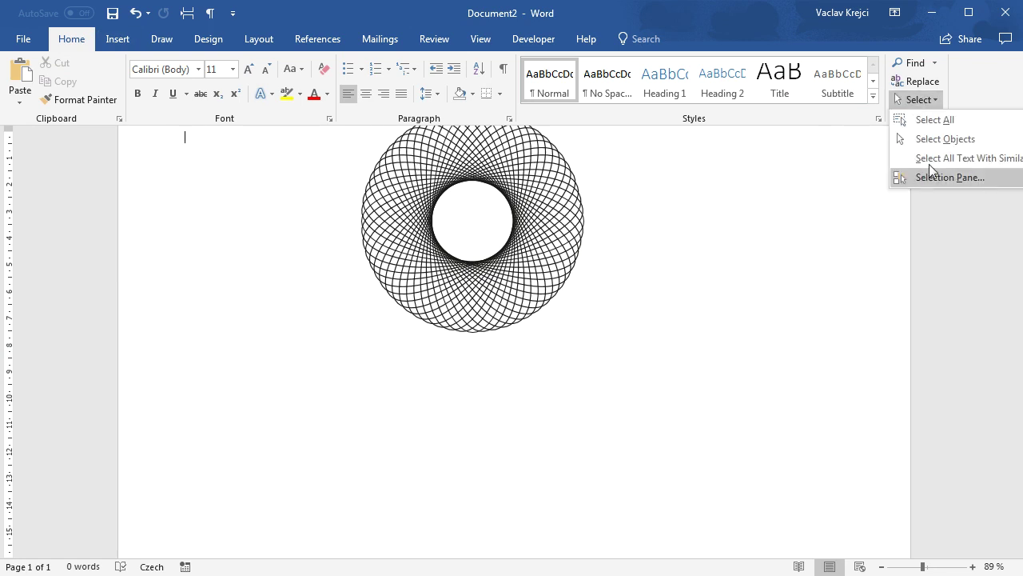
click(929, 174)
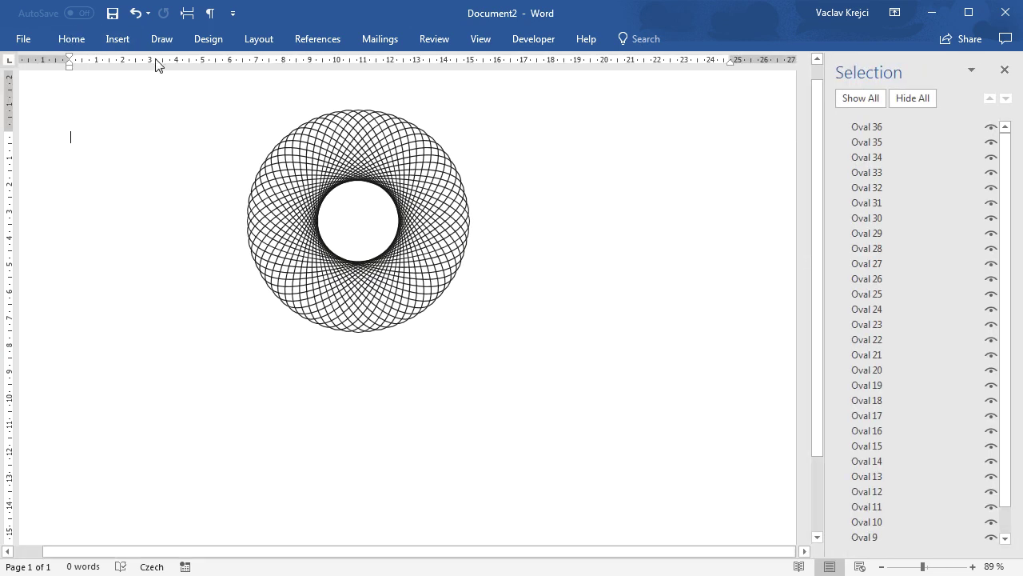
click(121, 39)
click(115, 100)
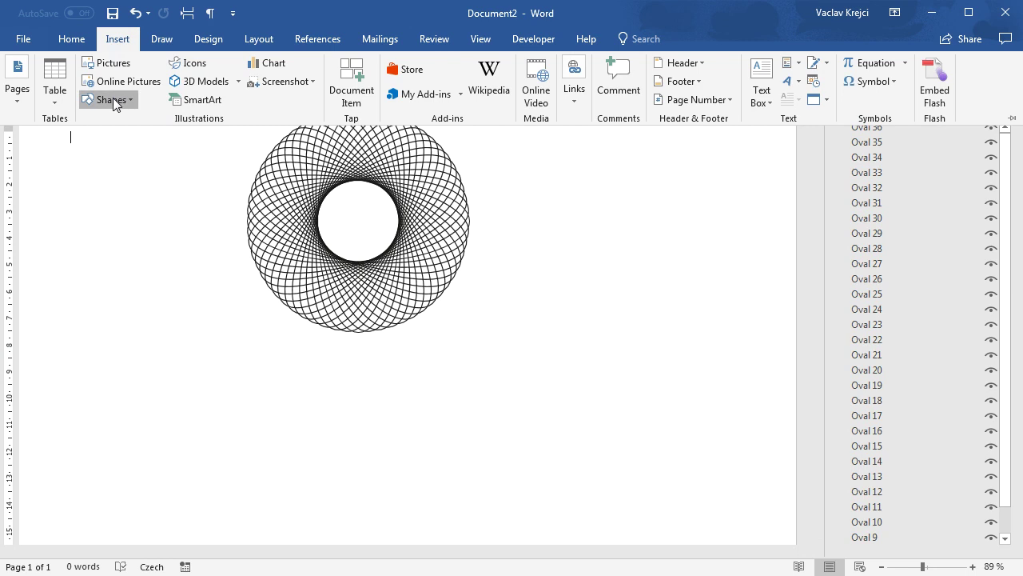
click(121, 137)
drag(624, 145, 672, 273)
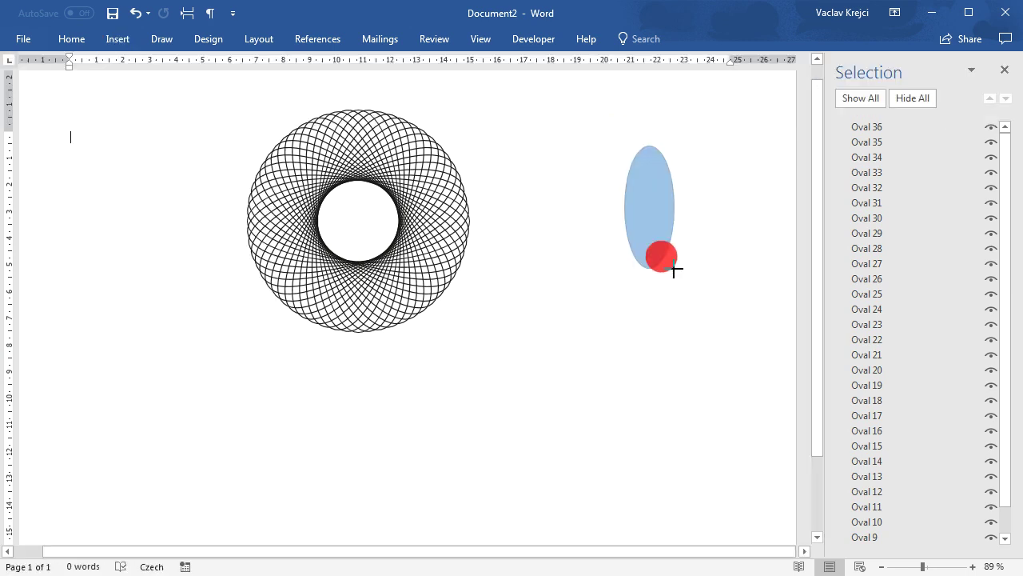
click(867, 125)
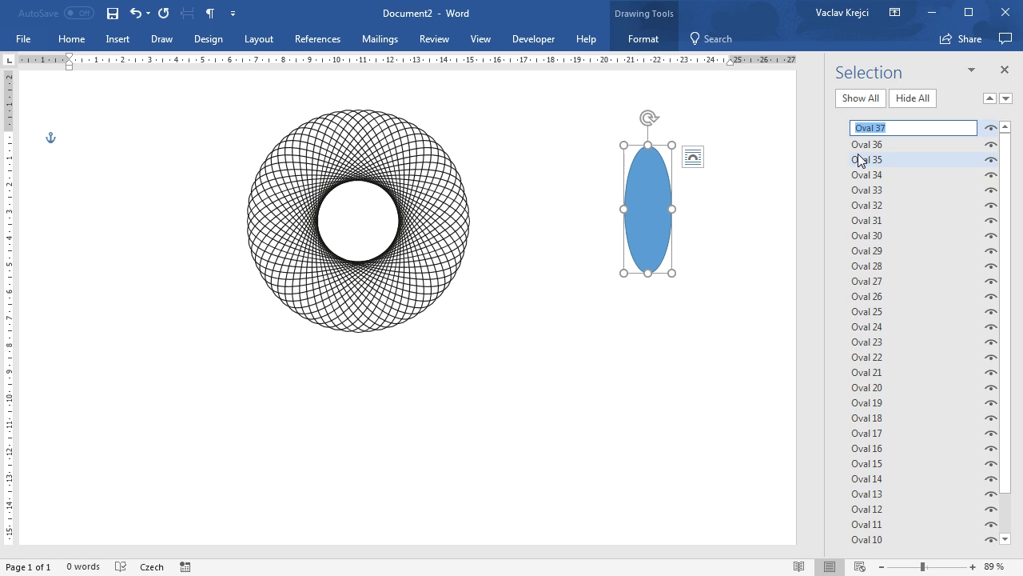
text(base)
key(Return)
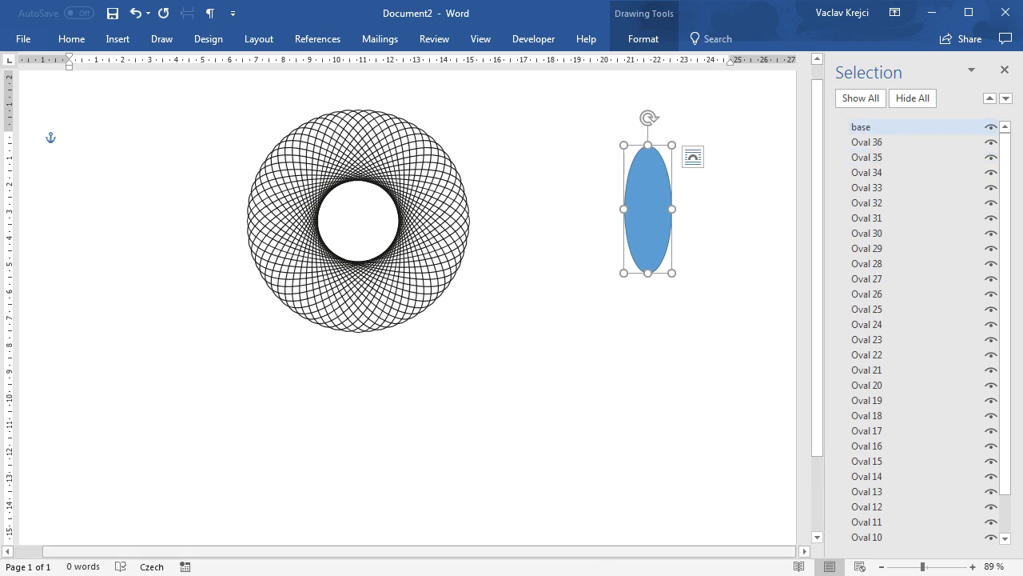
Step: Change Shapes(1) to Shapes("base") in the macro and run it on the base ellipse
key(alt+F11)
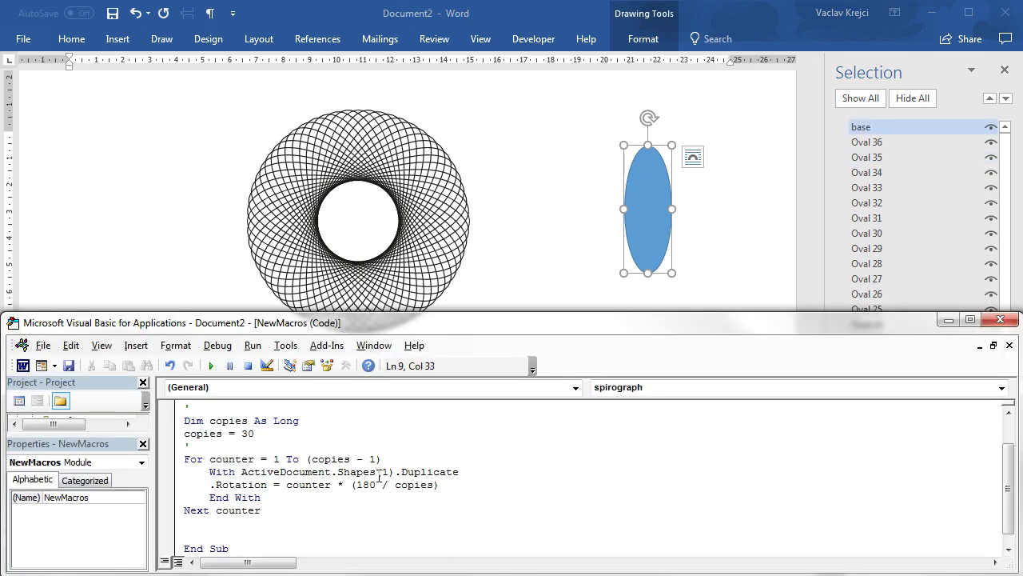
double_click(385, 472)
text("ba)
text(")
key(Left)
text(base)
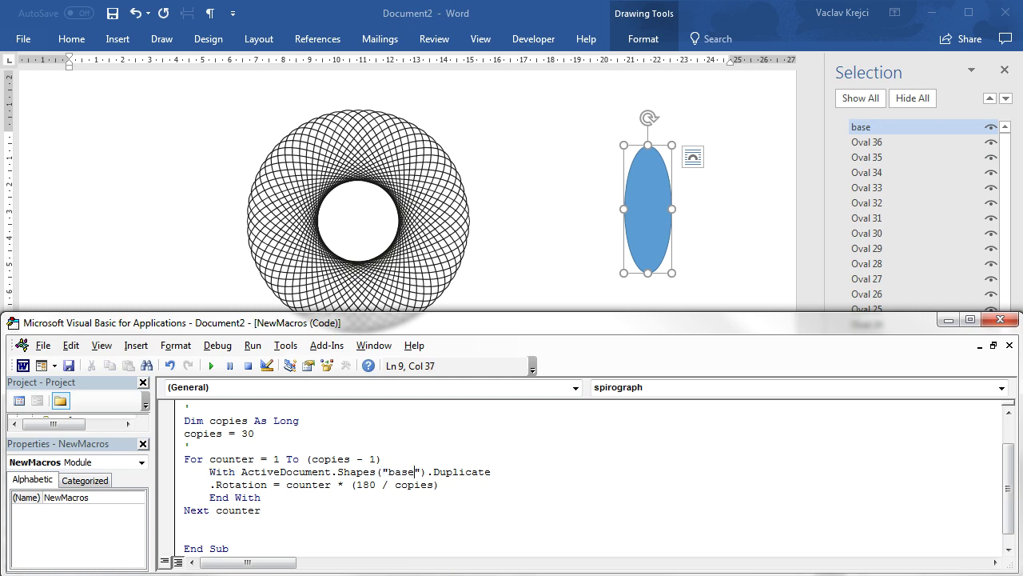
click(212, 365)
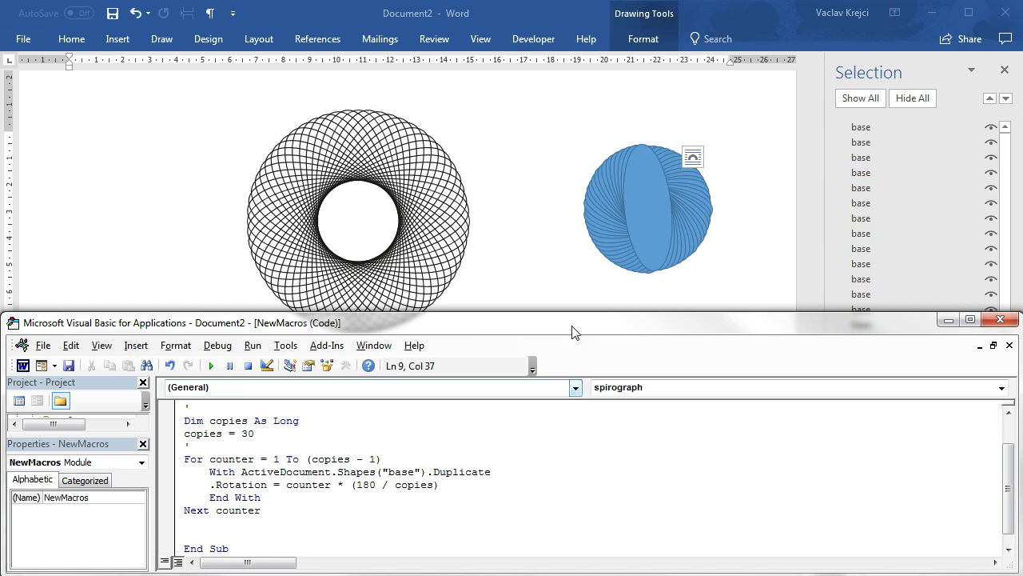
click(541, 251)
Step: Undo the spiral drawings and draw a new tall ellipse near the page centre
key(ctrl+z)
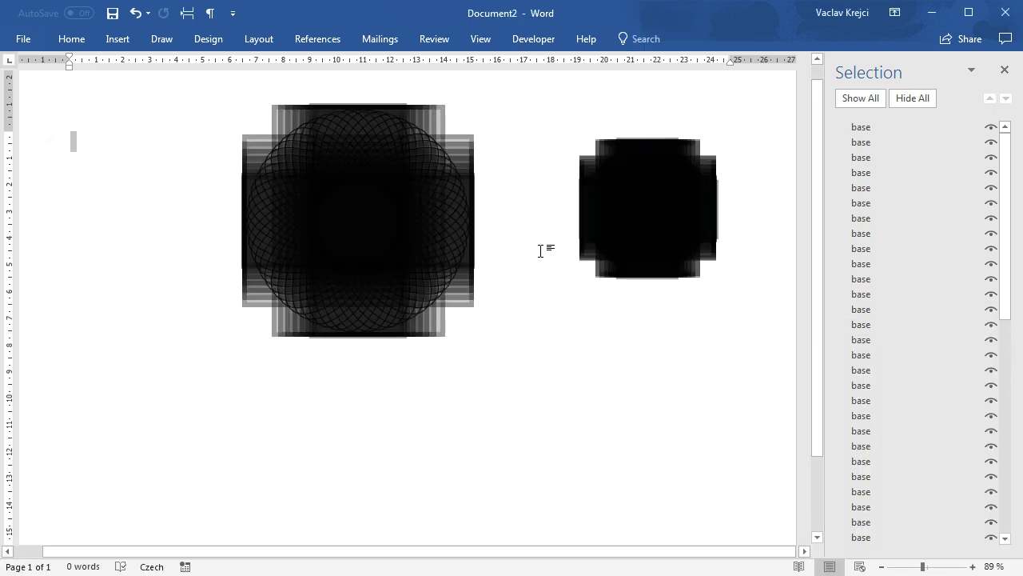
click(118, 39)
click(111, 99)
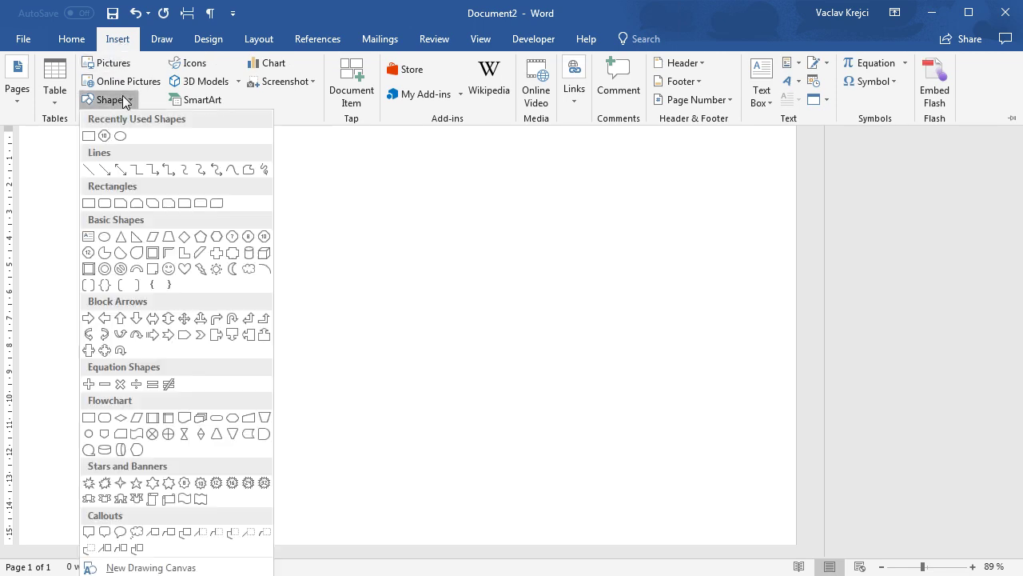
click(120, 139)
drag(405, 249, 431, 276)
drag(413, 120, 459, 308)
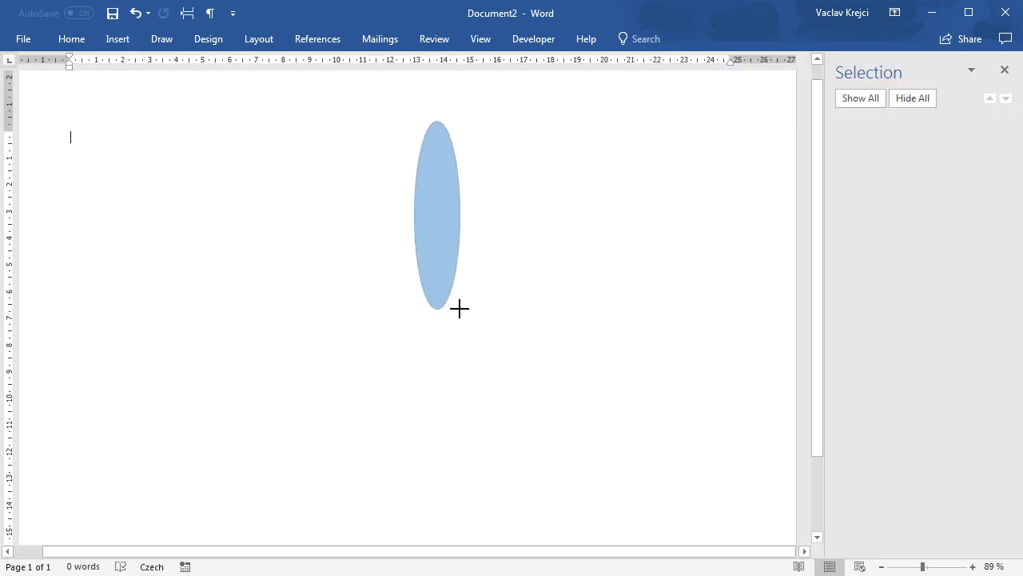
Step: Add 'set my_selection = Selection.shape(1)' below the copies line in the macro
key(alt+F11)
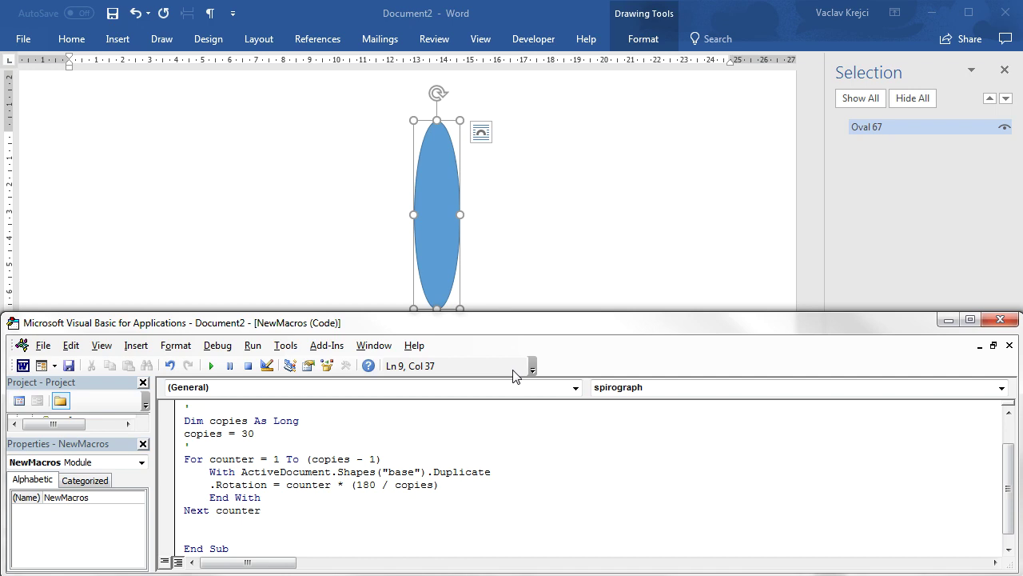
click(286, 433)
key(Return)
key(Return)
key(Up)
key(Return)
text(se)
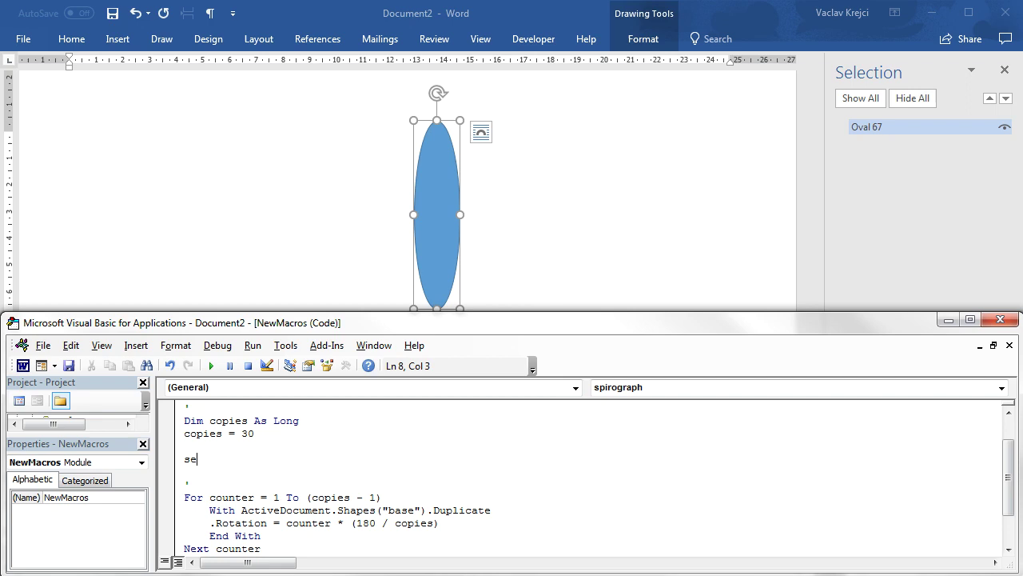
text(t my_selection)
text( = Selection.)
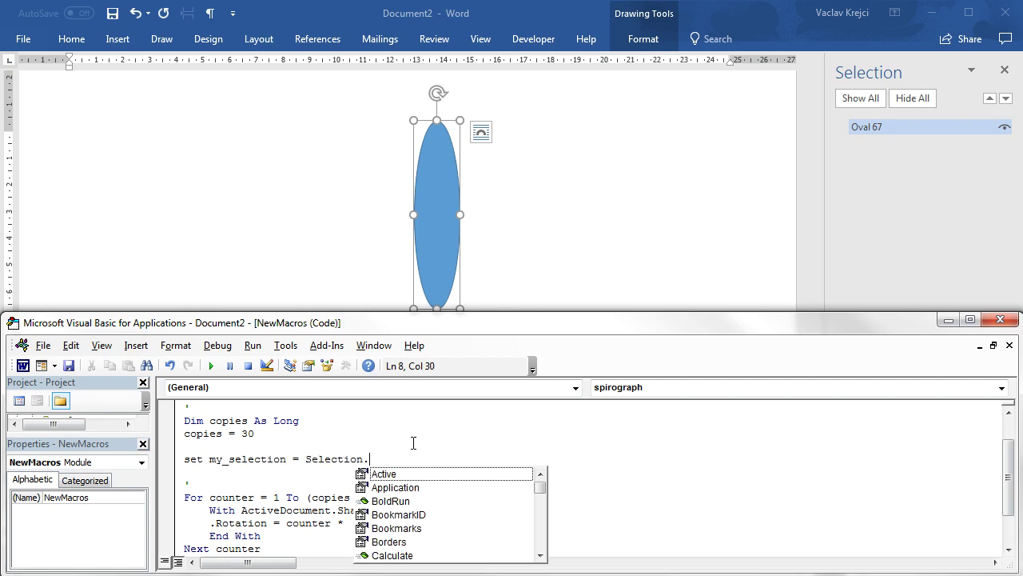
text(shape)
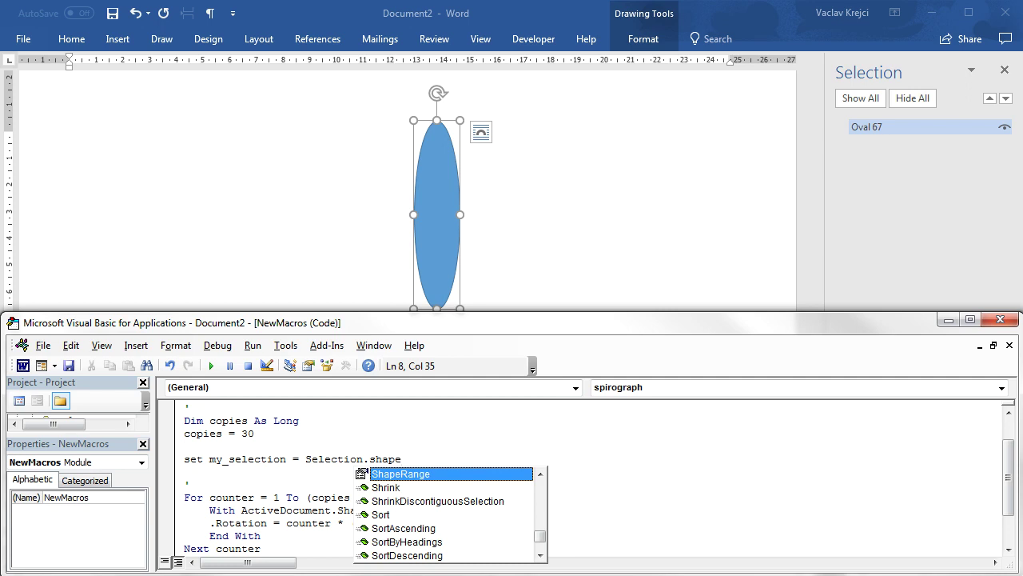
text(()
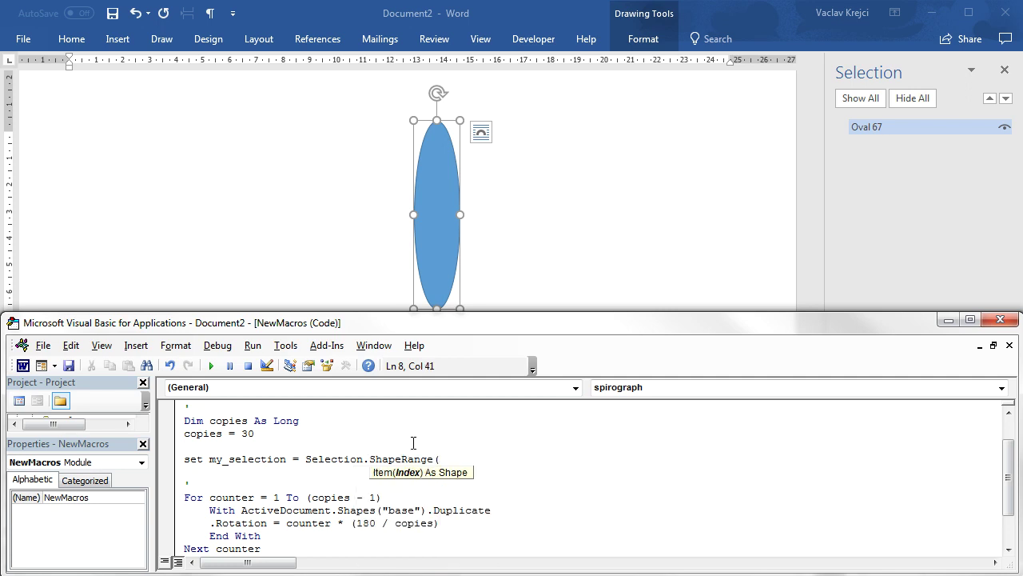
text(1))
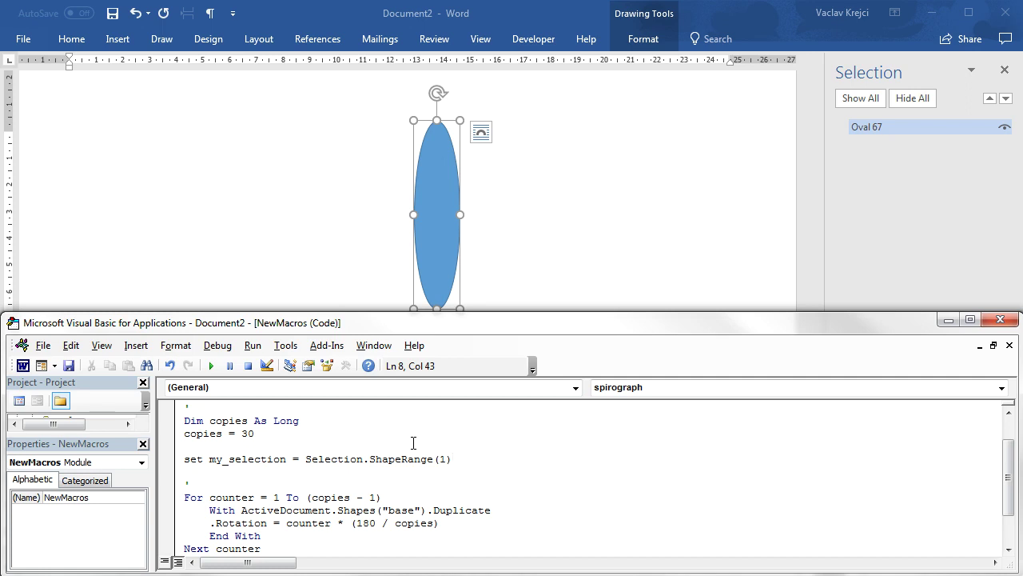
Step: Add 'set my_object = my_selection.duplicate' inside the loop and delete the old With duplicate line
key(Delete)
key(Down)
key(Down)
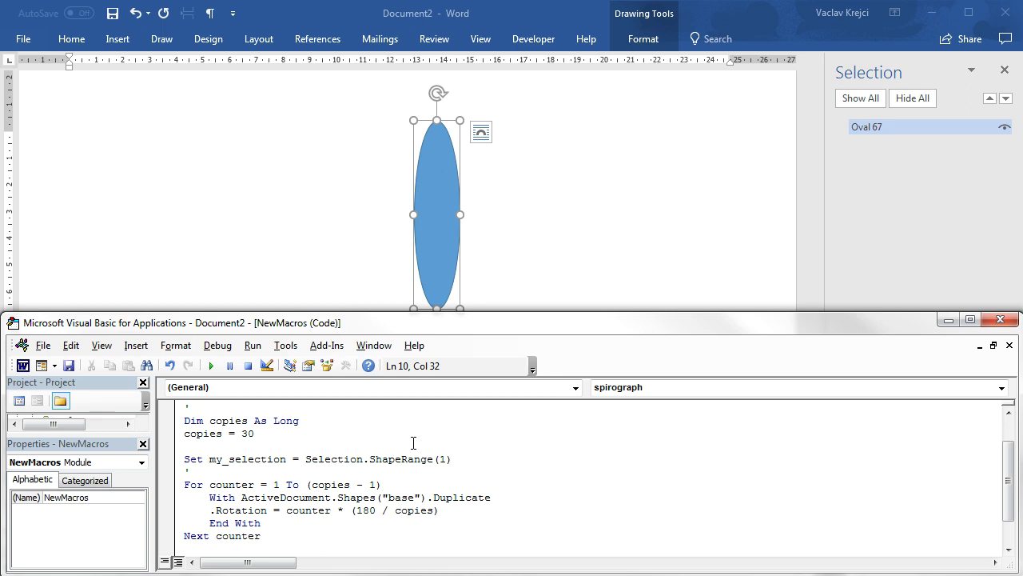
key(Return)
key(Tab)
text(set )
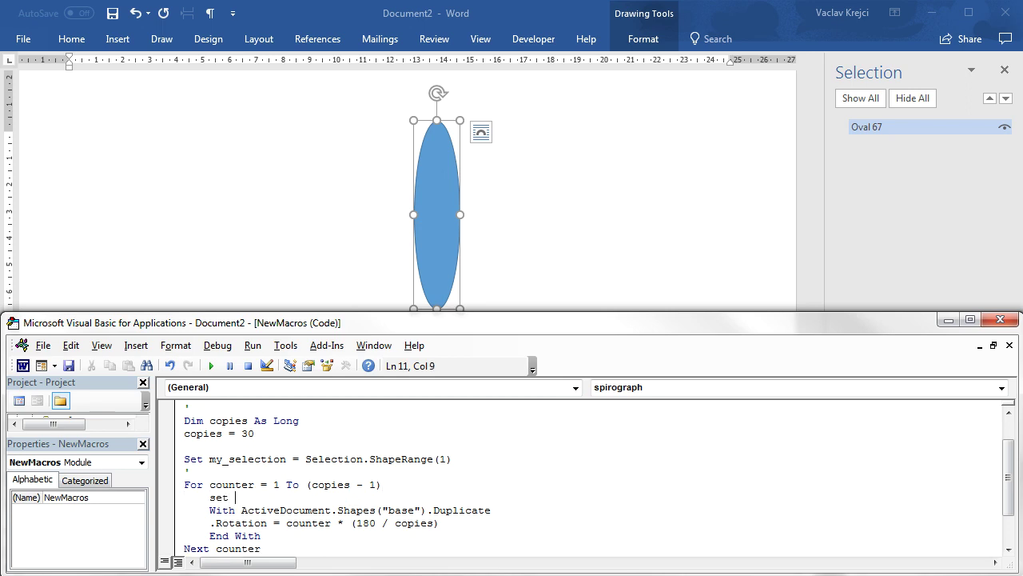
text(my_o)
text(bject = my)
text(_selection.d)
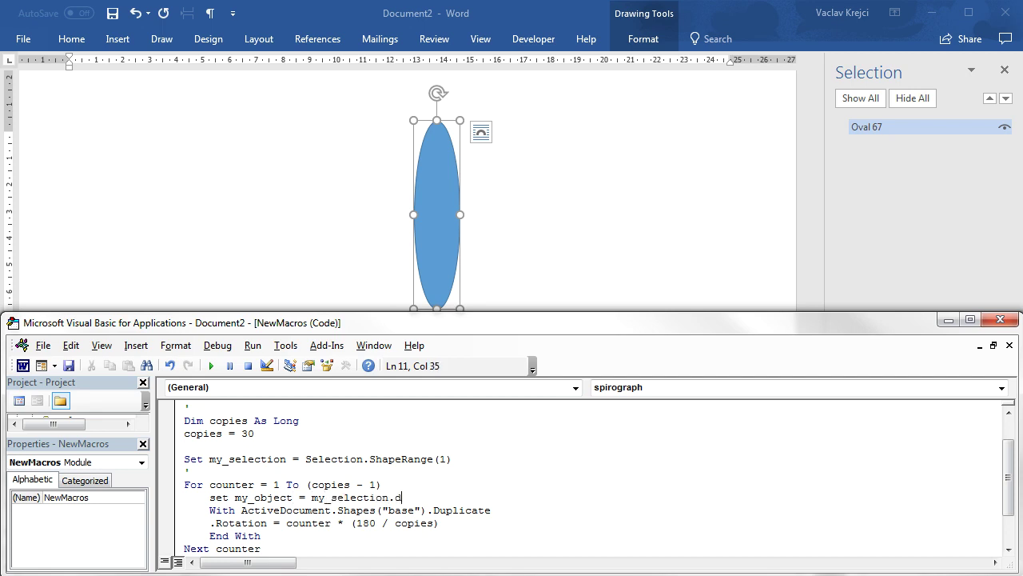
text(uplicate)
key(Down)
key(shift+Home)
key(Delete)
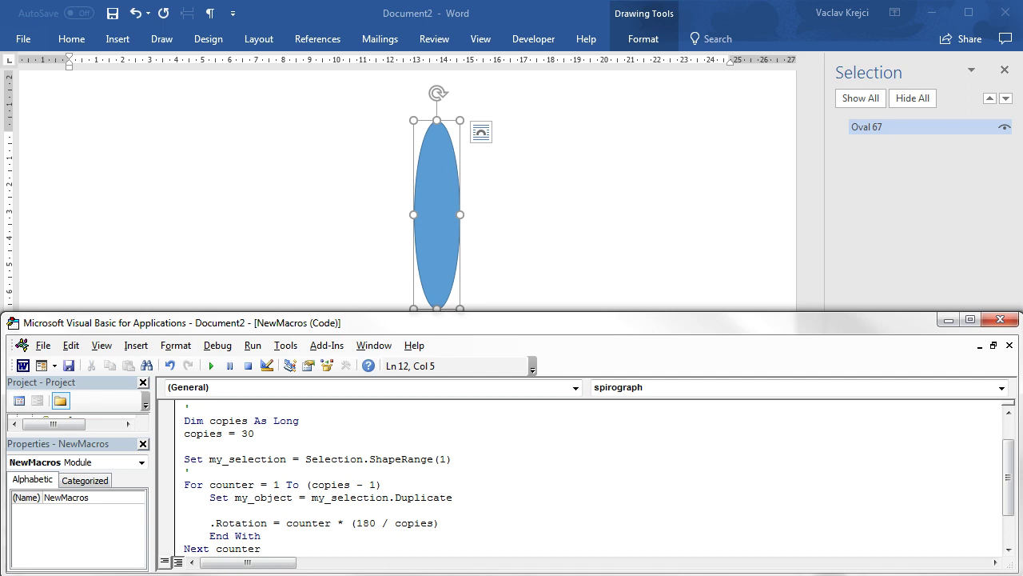
Step: Remove the End With line and extra indentation around the rotation statement
key(Delete)
key(Delete)
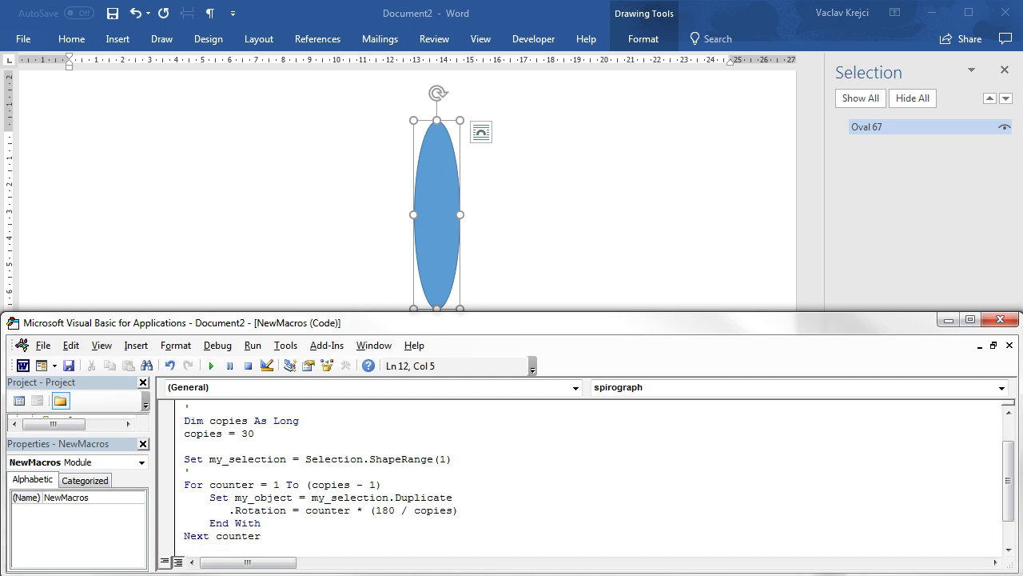
key(Delete)
key(Delete)
key(Delete)
key(Down)
key(End)
key(shift+Home)
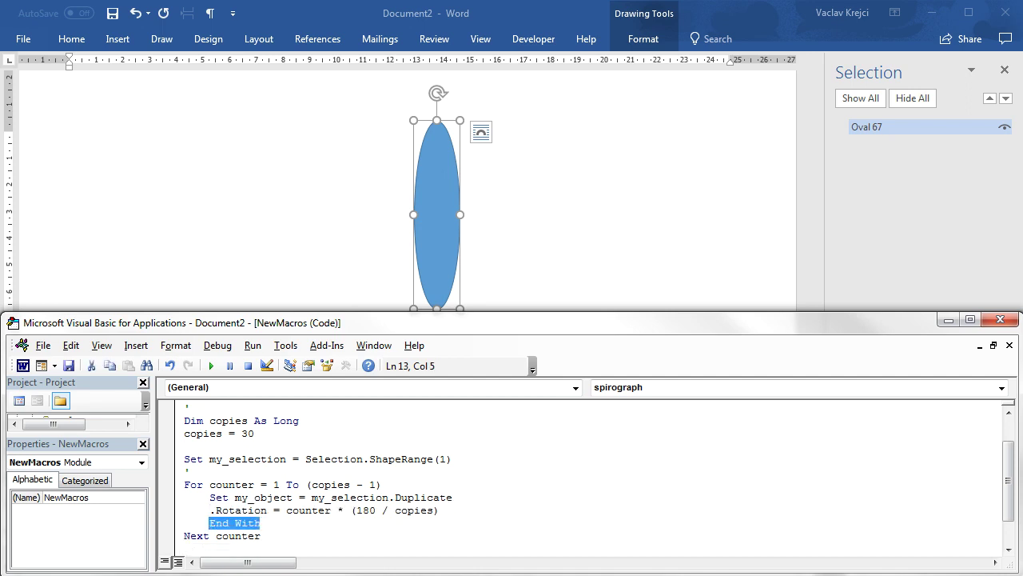
key(Delete)
key(Up)
Step: Prefix .Rotation with my_object, unindent Next counter, and run the macro on the oval
text(my_)
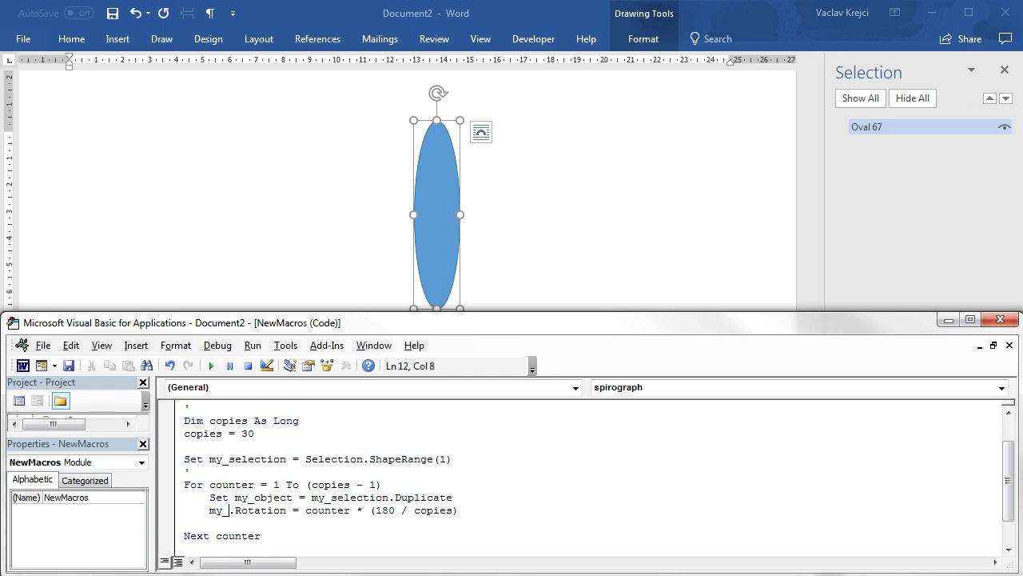
text(object)
key(Down)
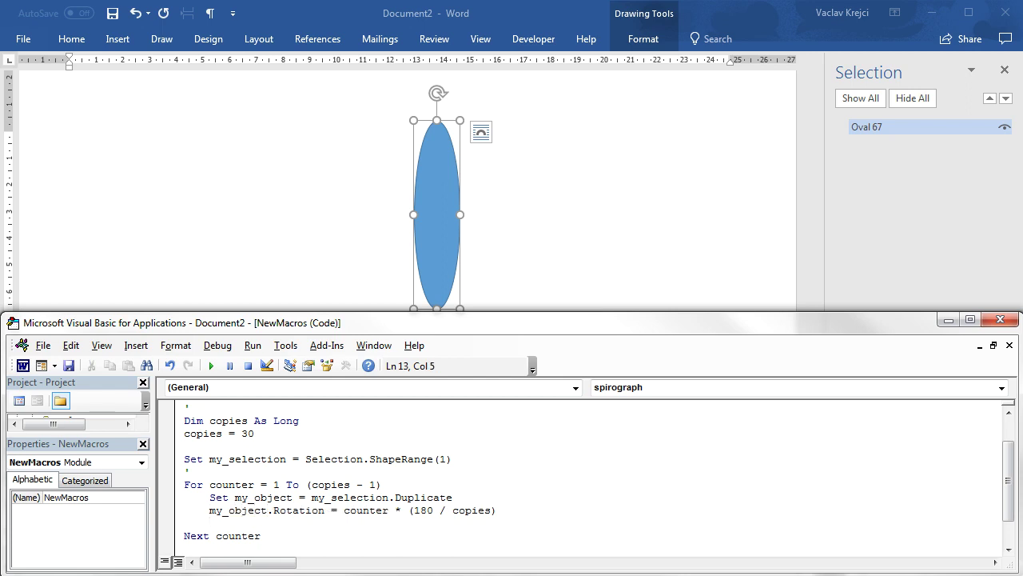
key(Delete)
key(shift+Tab)
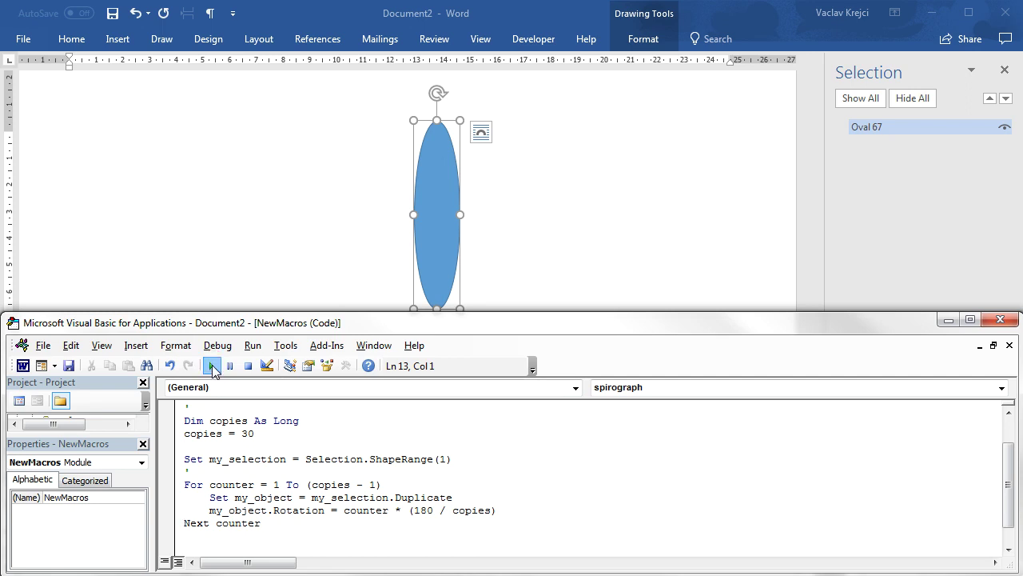
click(212, 366)
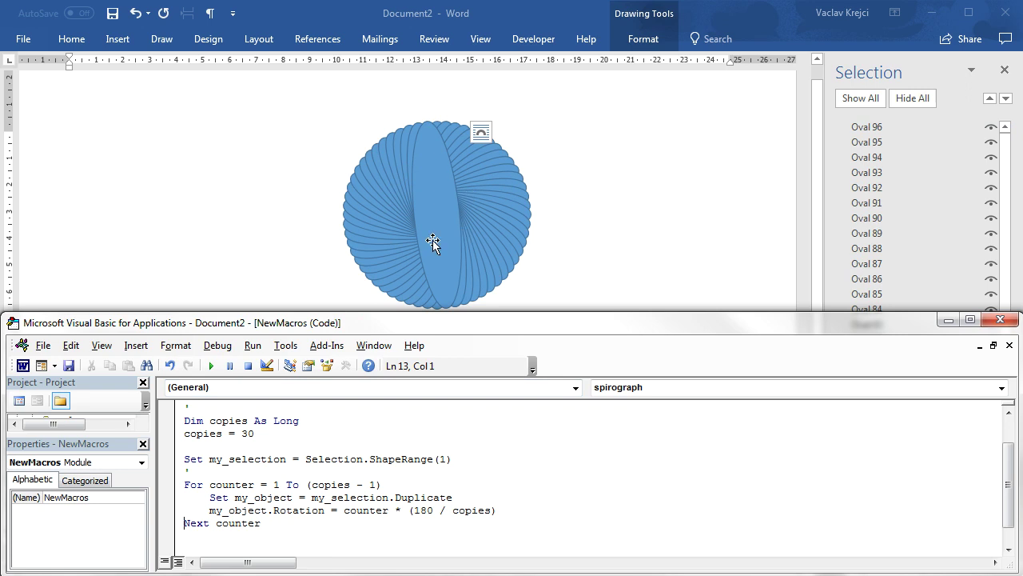
Step: Draw a tall rectangle to the left of the oval fan
click(572, 214)
click(408, 136)
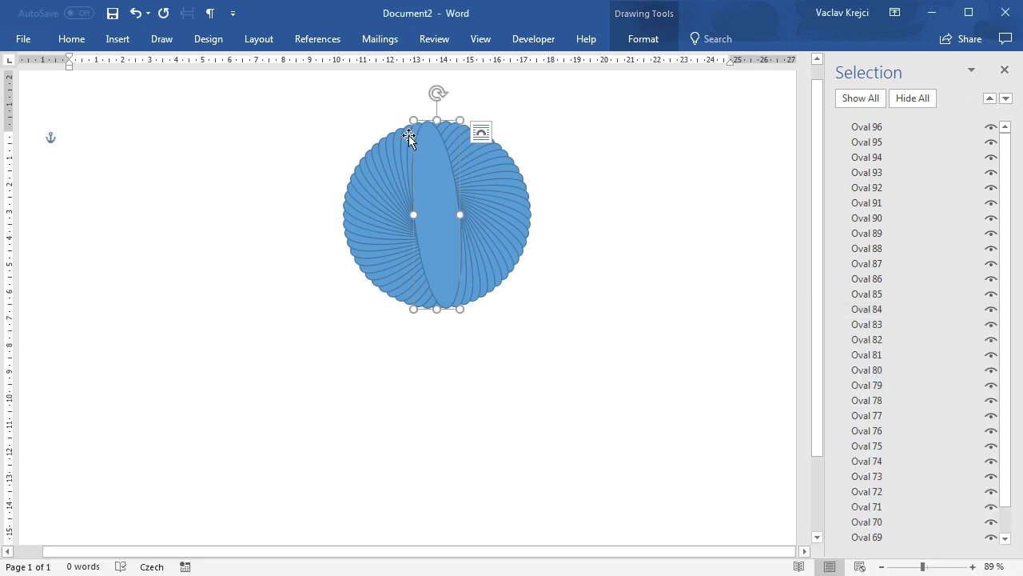
click(117, 39)
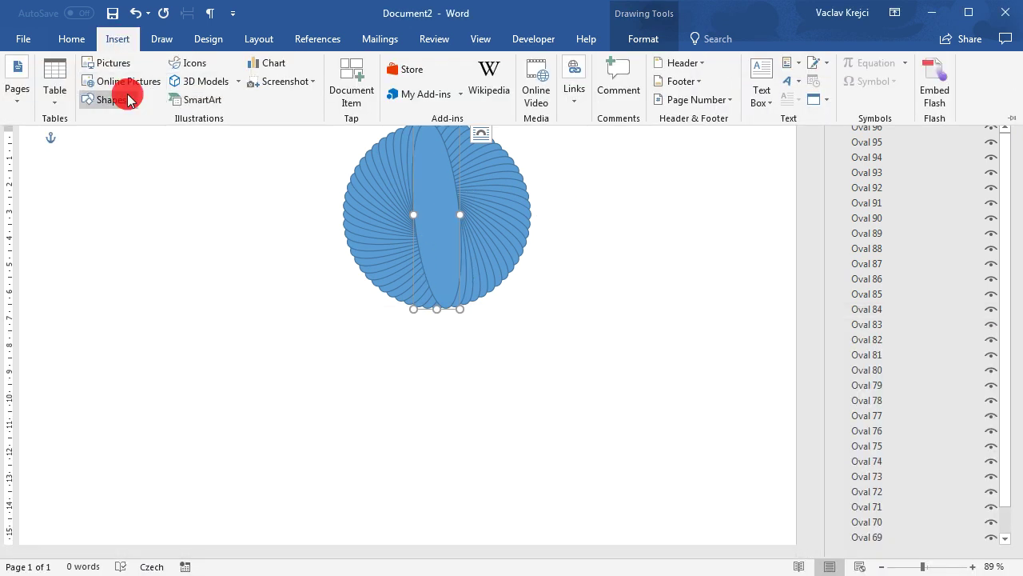
click(130, 99)
click(88, 136)
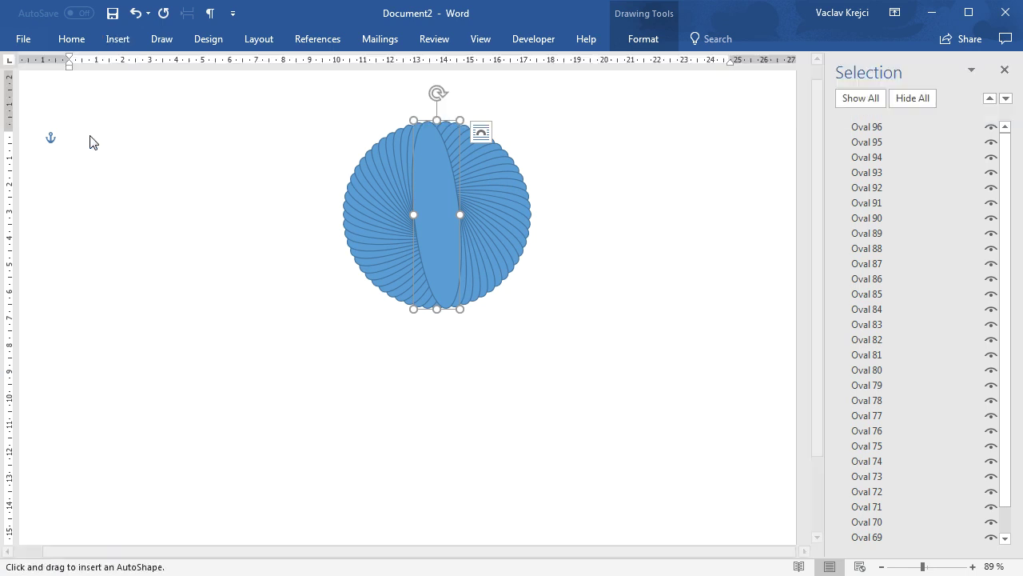
drag(221, 151, 250, 299)
Step: Run the spirograph macro on the rectangle from the VBA editor
key(alt+F11)
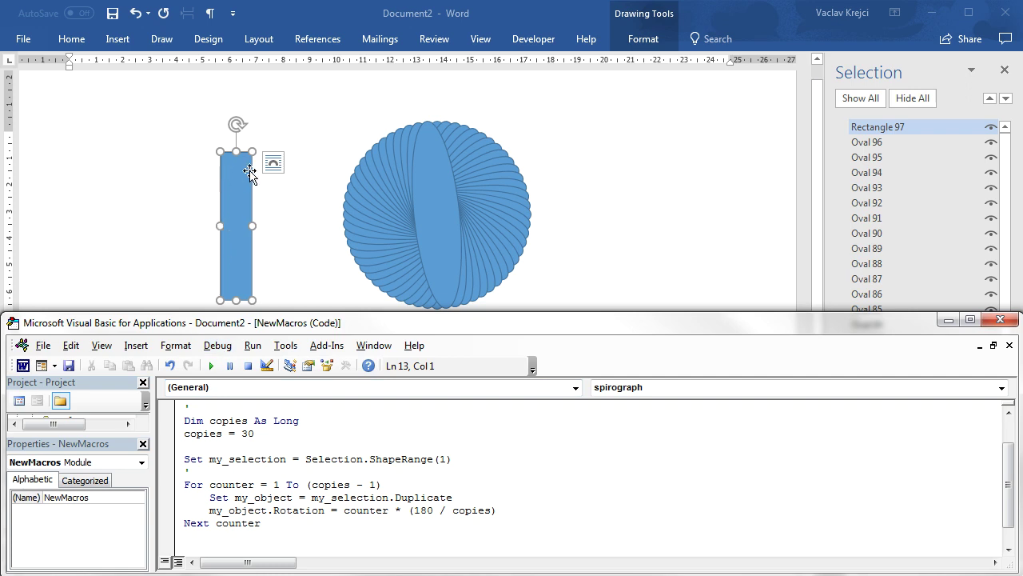
key(alt+F11)
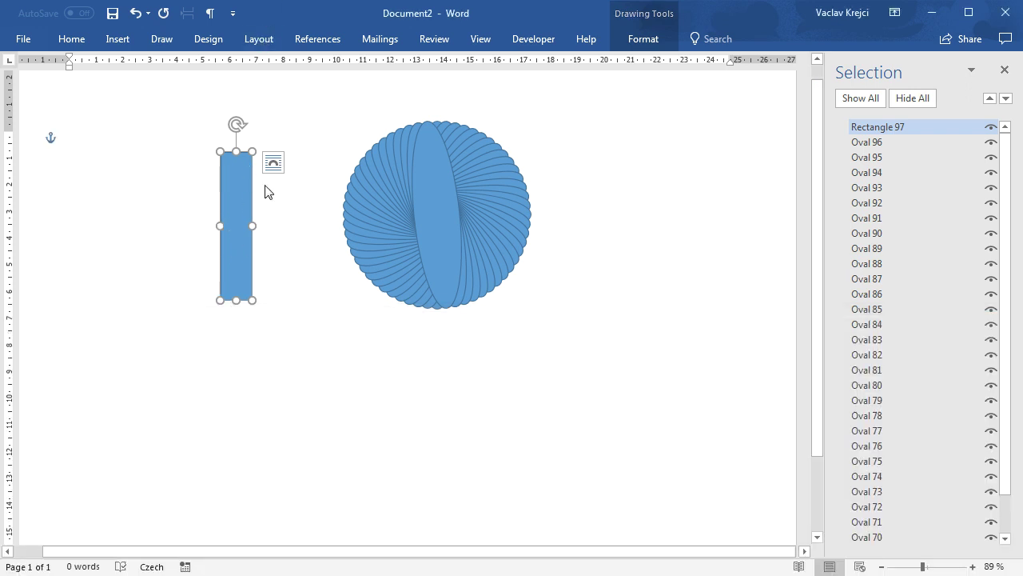
key(alt+F11)
click(281, 433)
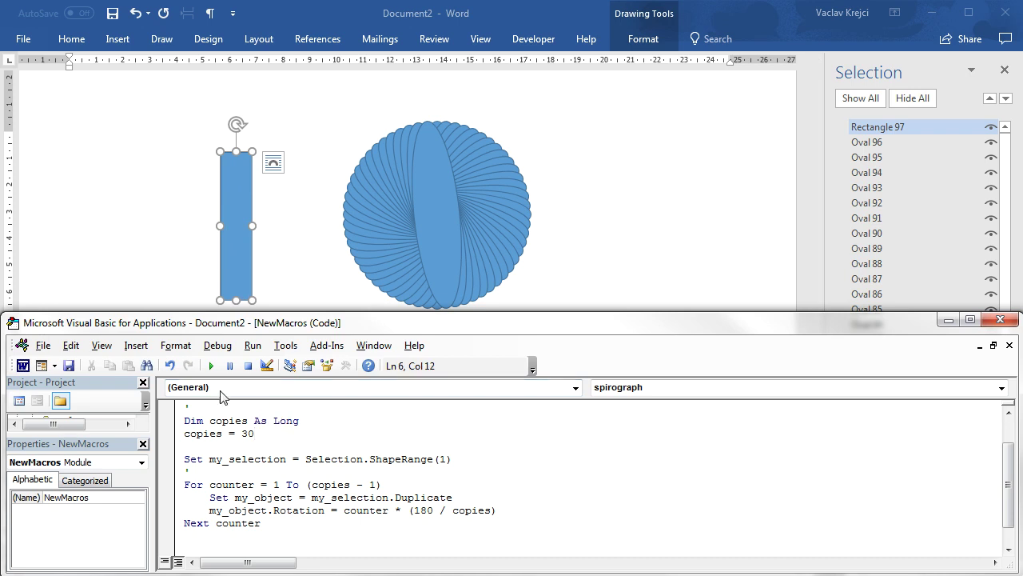
click(211, 367)
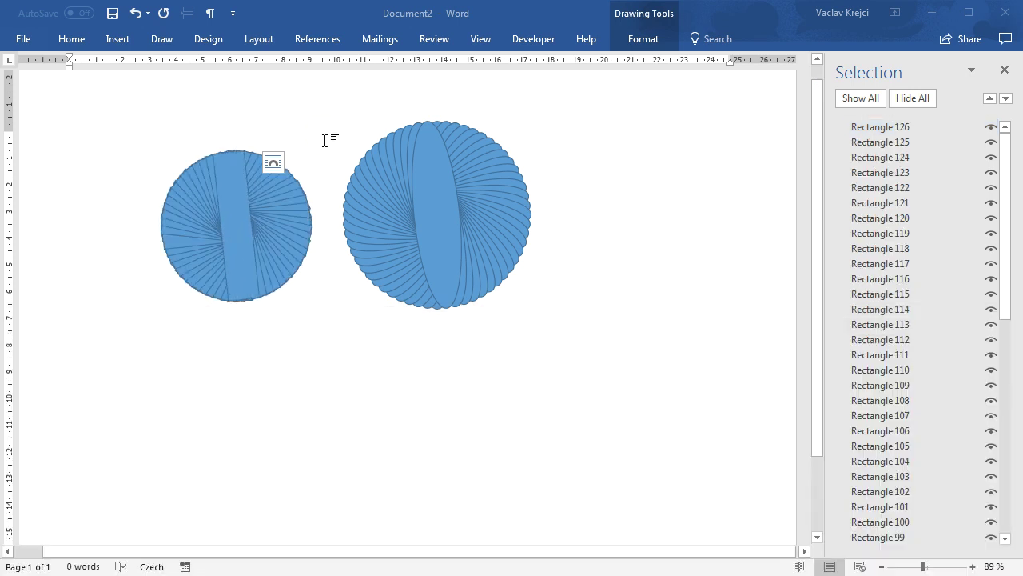
key(alt+F11)
Step: Delete all shapes and draw a new tall oval on the empty page
key(ctrl+a)
key(Delete)
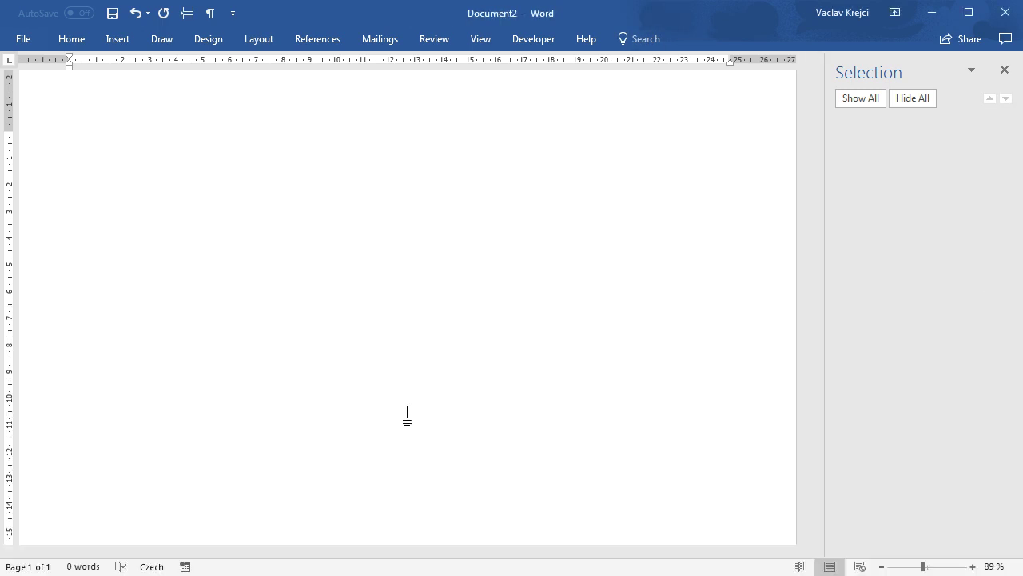
click(79, 42)
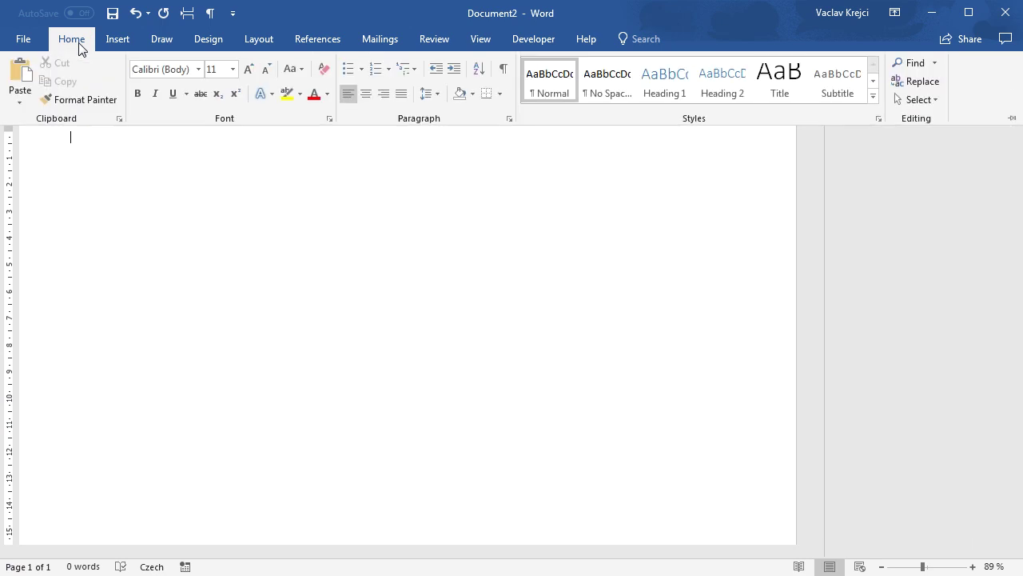
click(115, 38)
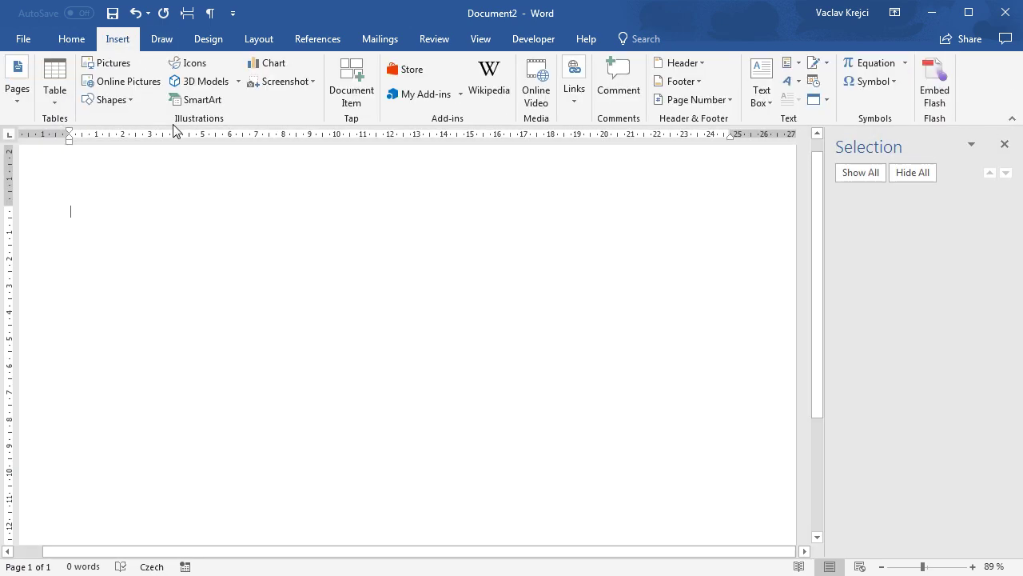
click(127, 99)
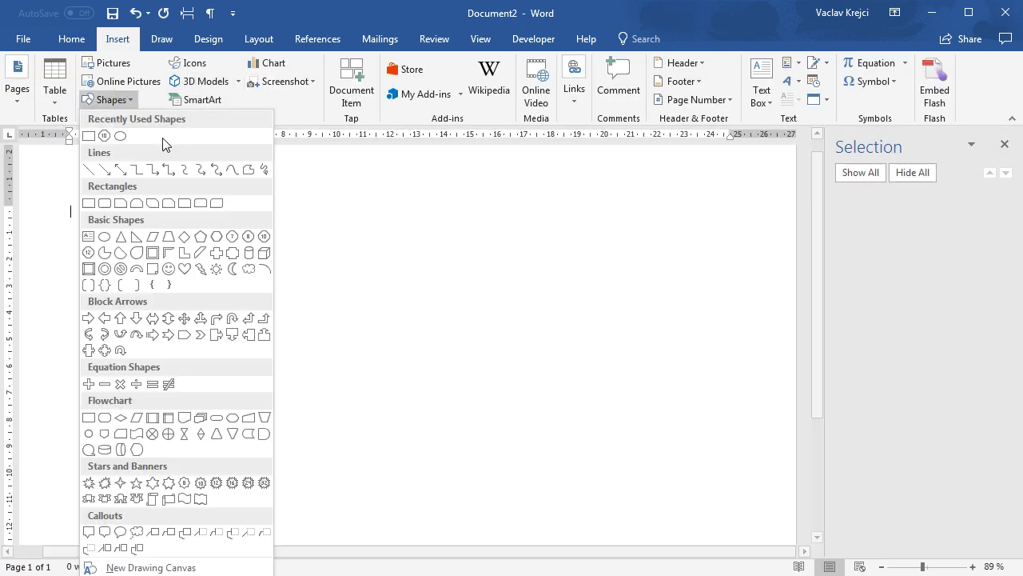
click(118, 137)
drag(374, 215, 426, 458)
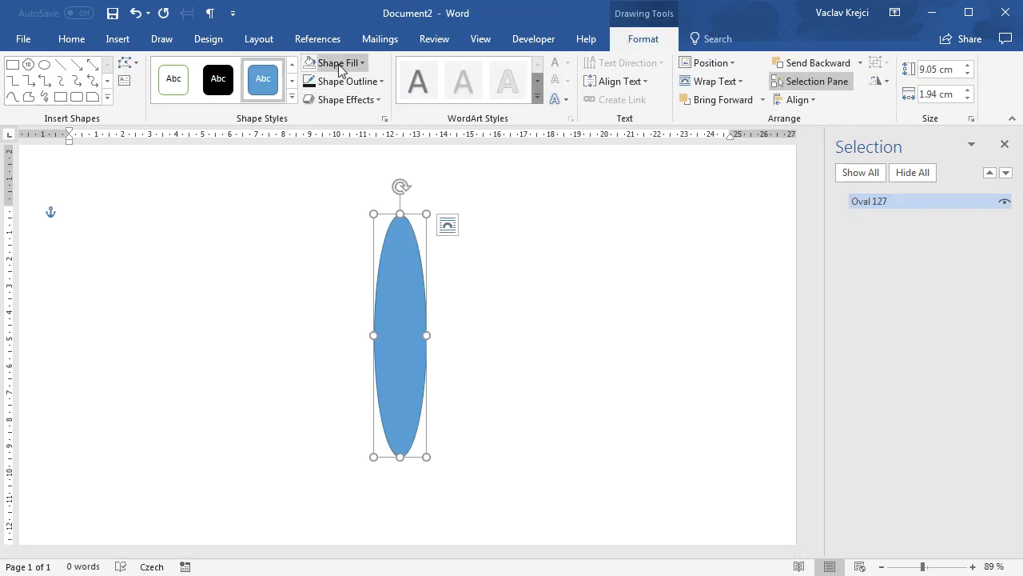
Step: Give the oval No Fill and a dark black outline
click(339, 66)
click(369, 203)
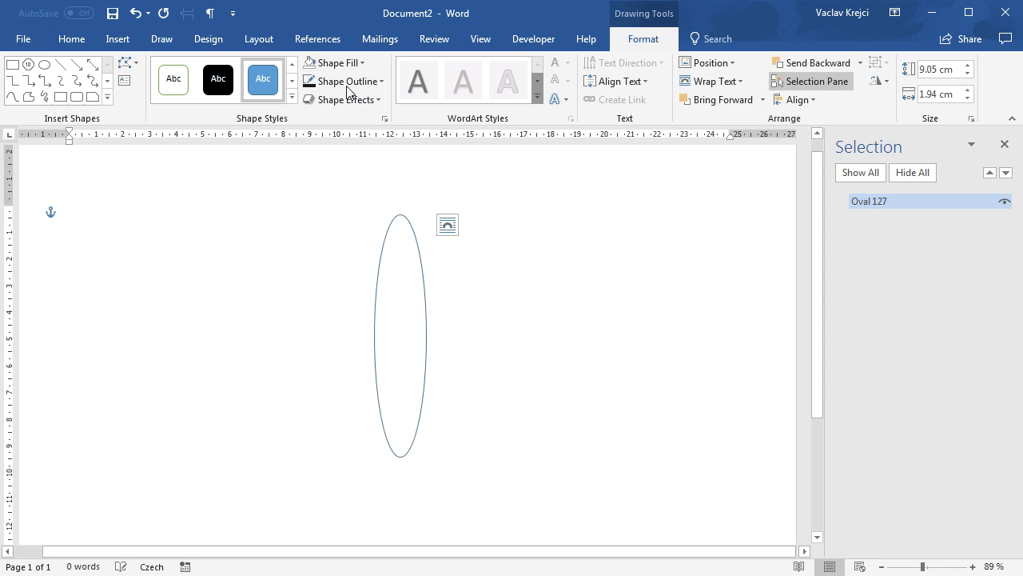
click(347, 83)
click(334, 172)
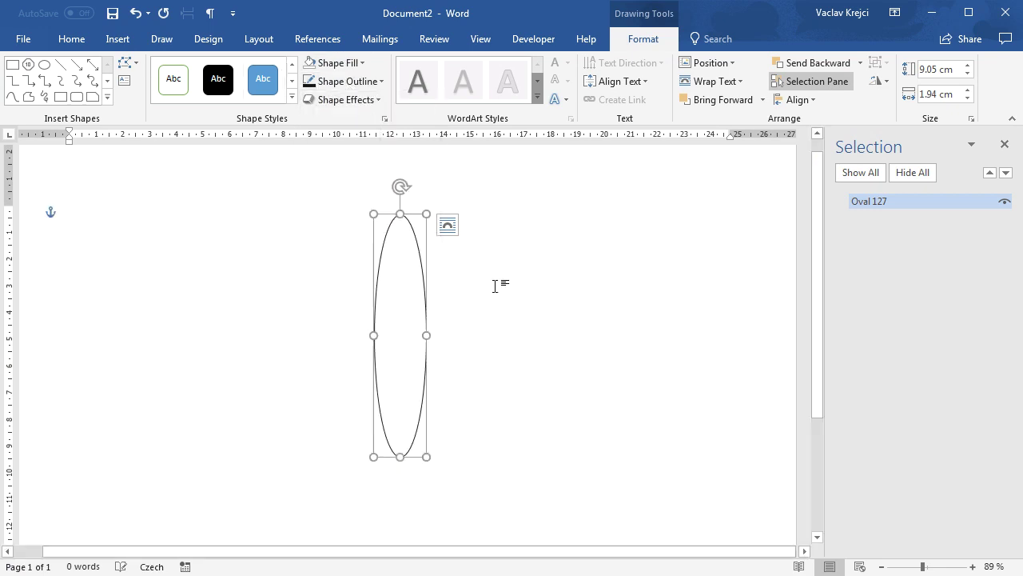
key(alt+F11)
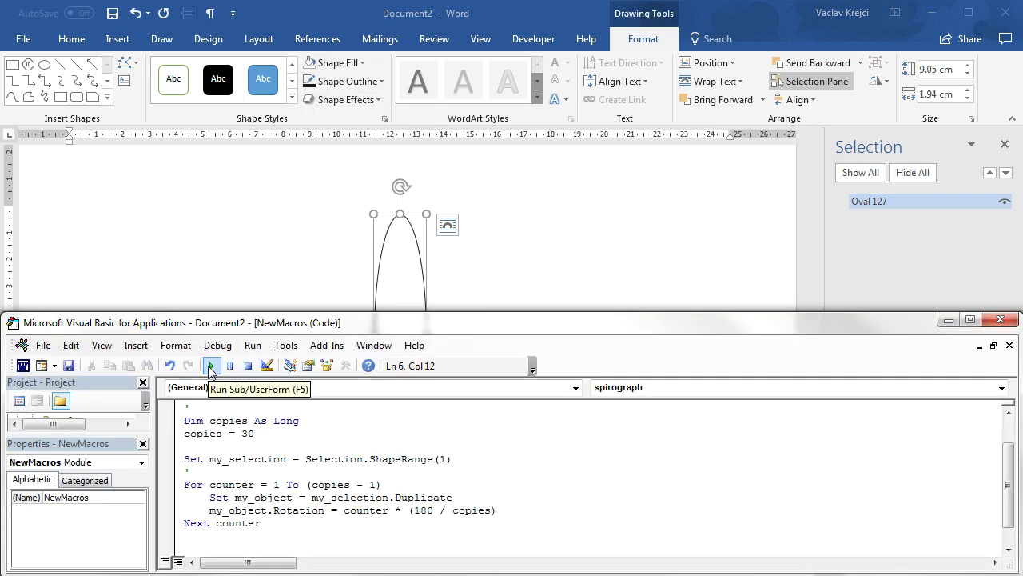
Step: Run the spirograph macro on the outlined oval to make a black ring of 30 ellipses
click(212, 367)
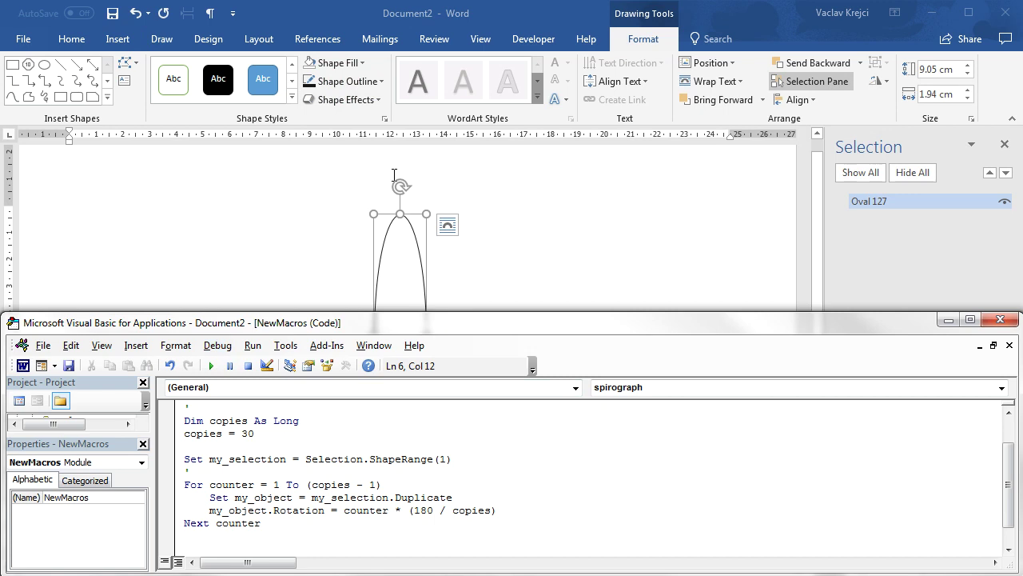
click(392, 20)
key(alt+Tab)
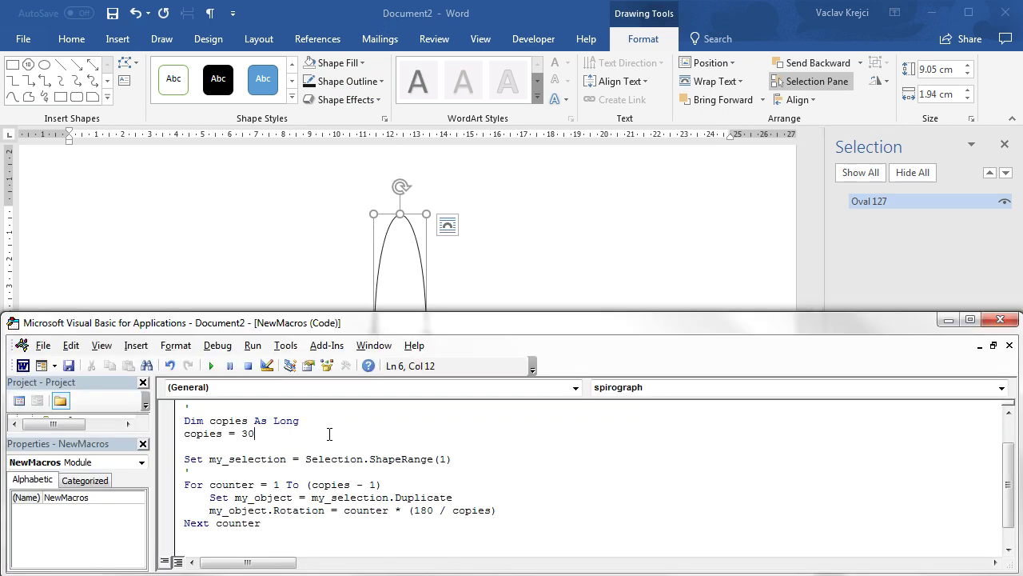
click(211, 366)
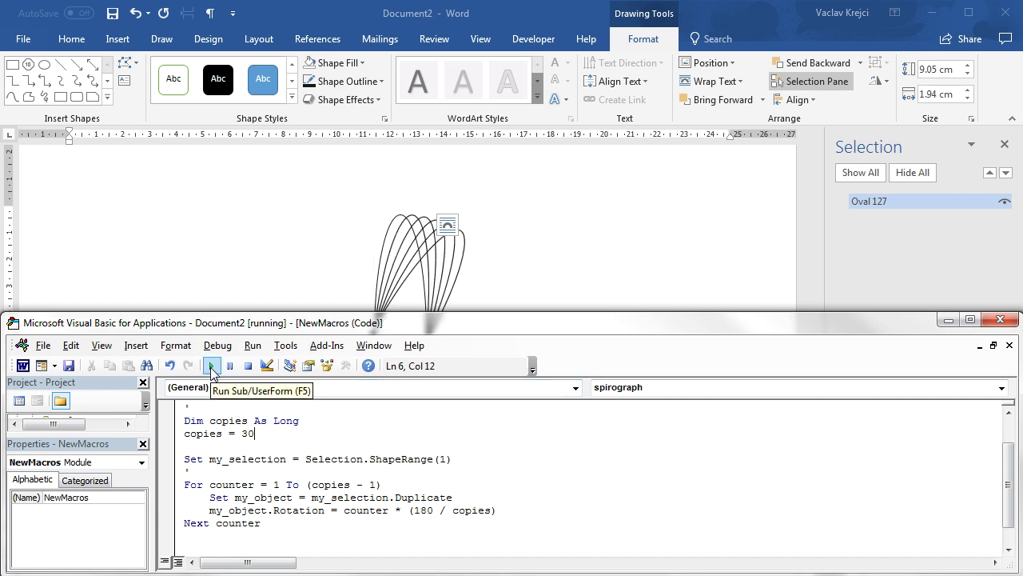
click(376, 20)
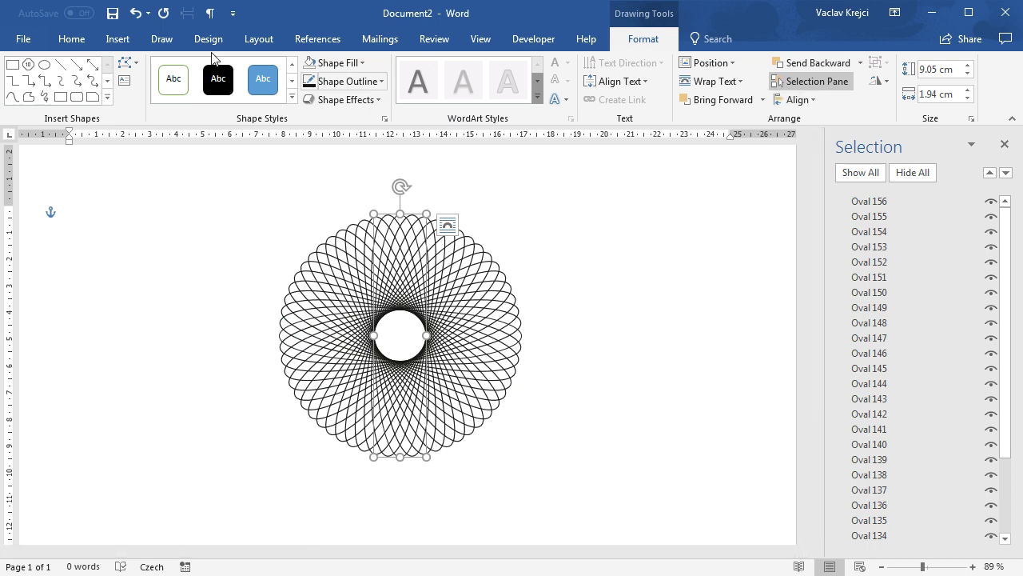
Step: Select all the spirograph ovals by area and group them
click(72, 38)
click(905, 104)
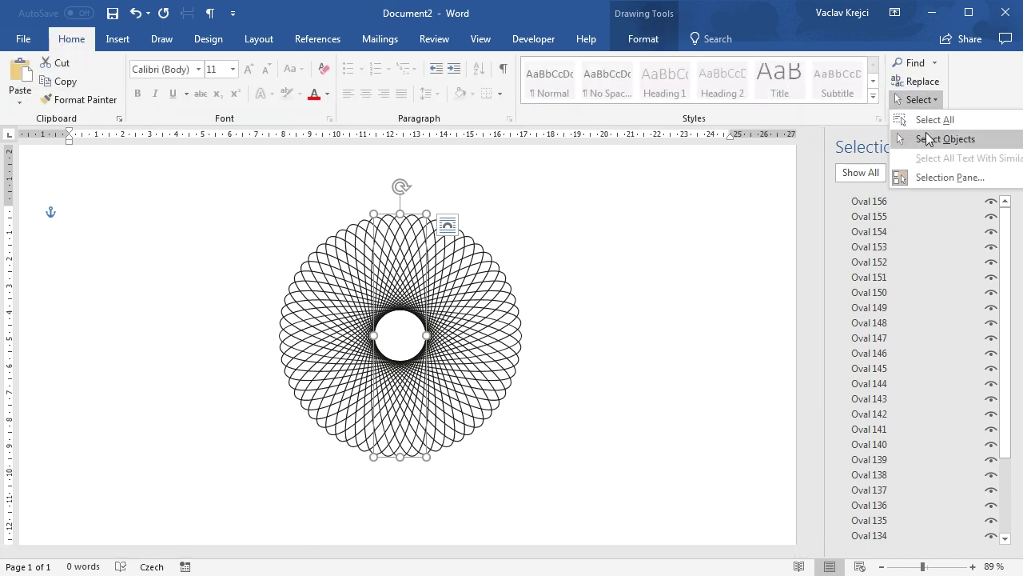
click(911, 134)
drag(245, 178, 573, 506)
click(654, 48)
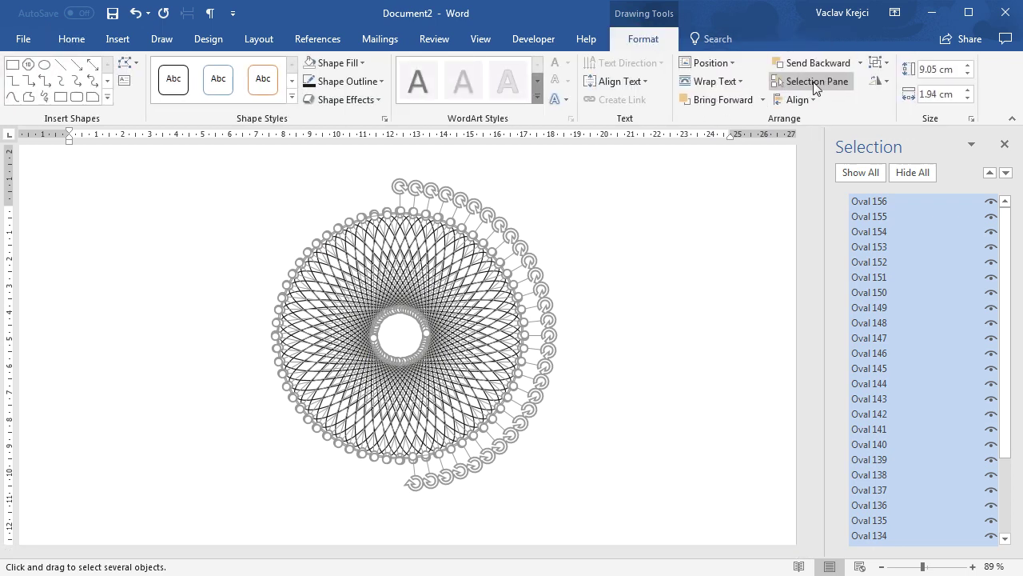
click(879, 63)
click(890, 84)
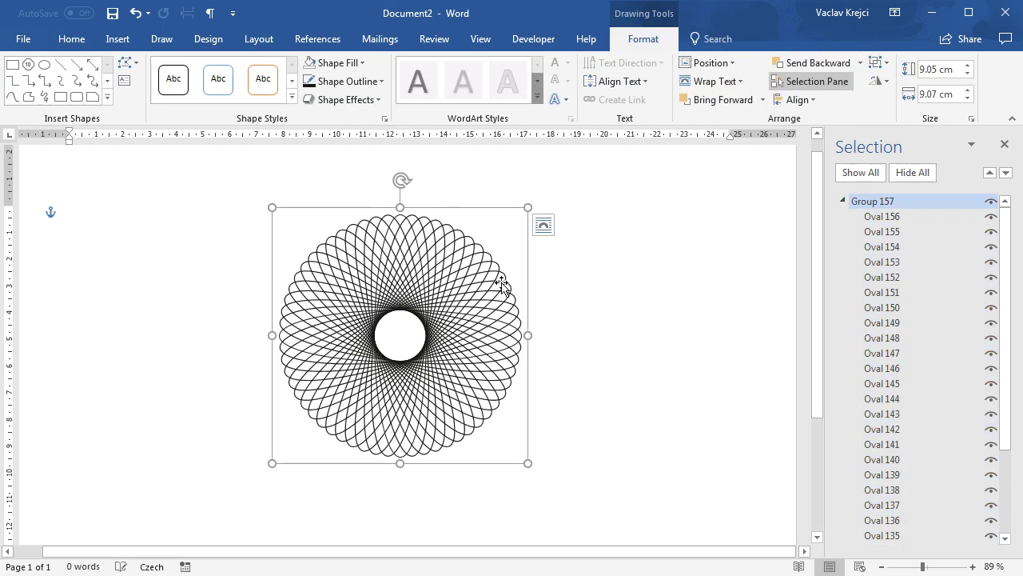
Step: Give the group a gradient line with a cyan middle stop and a grey end stop
right_click(475, 270)
key(Escape)
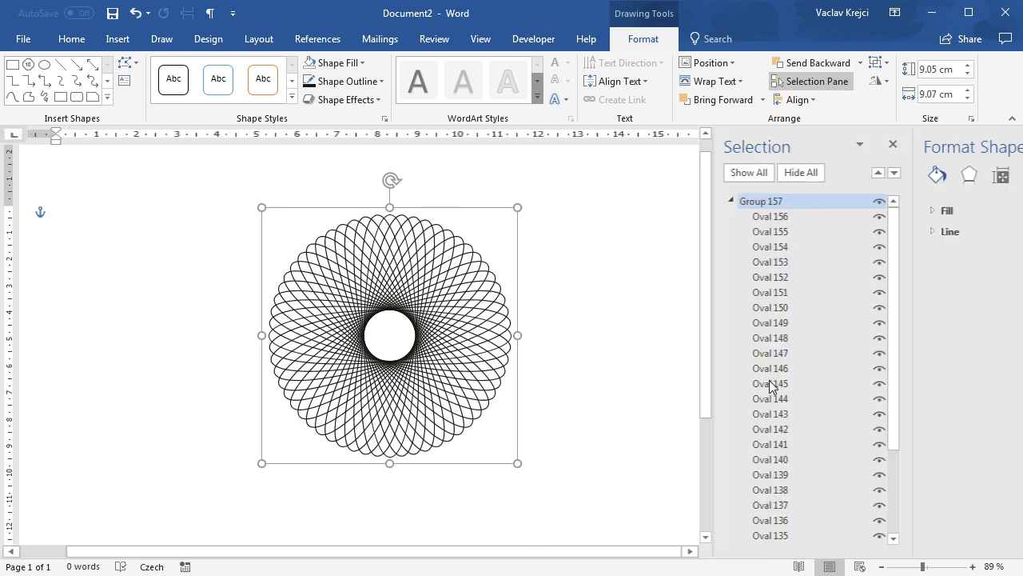
click(730, 231)
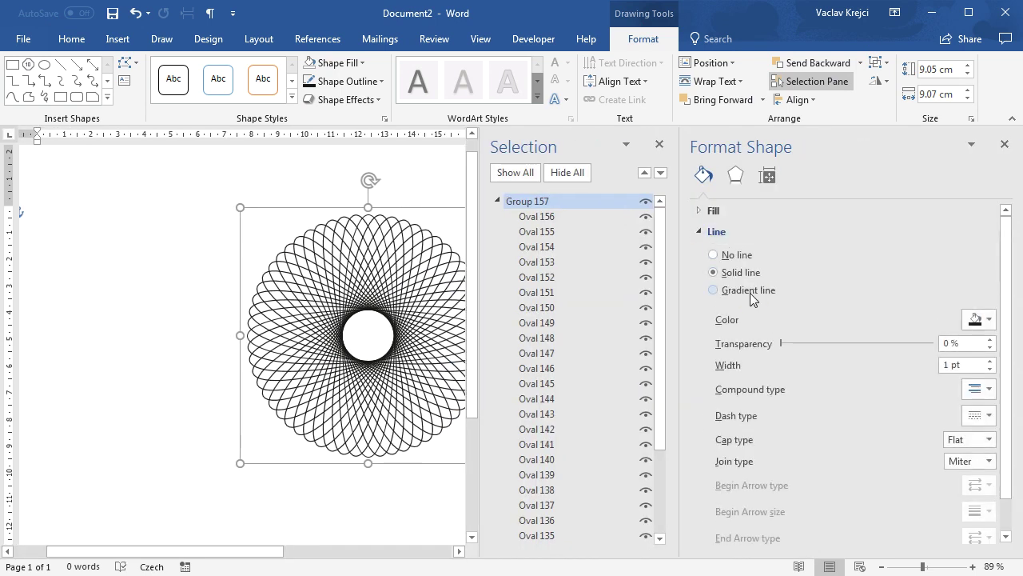
click(750, 291)
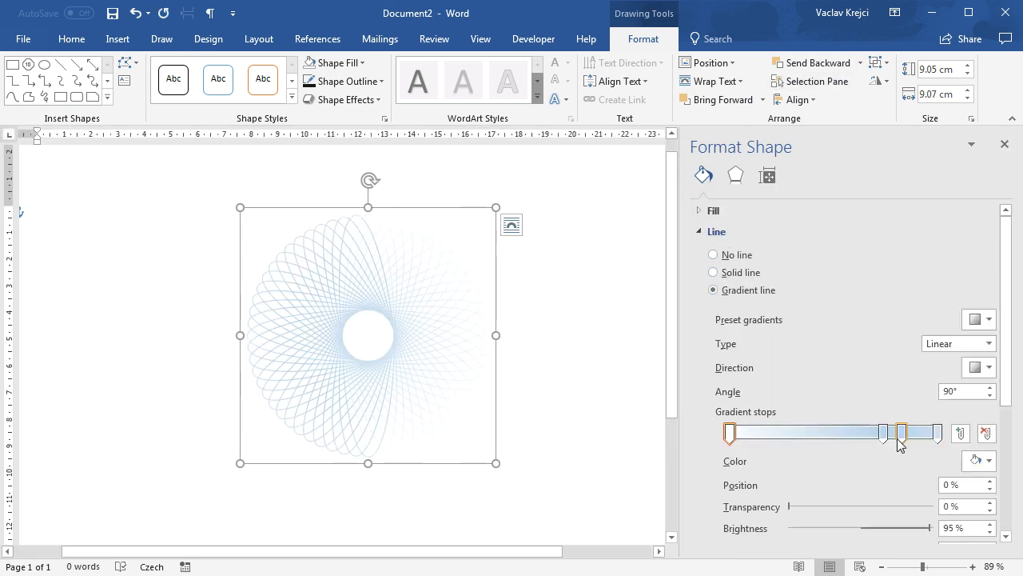
drag(882, 436, 849, 436)
click(989, 462)
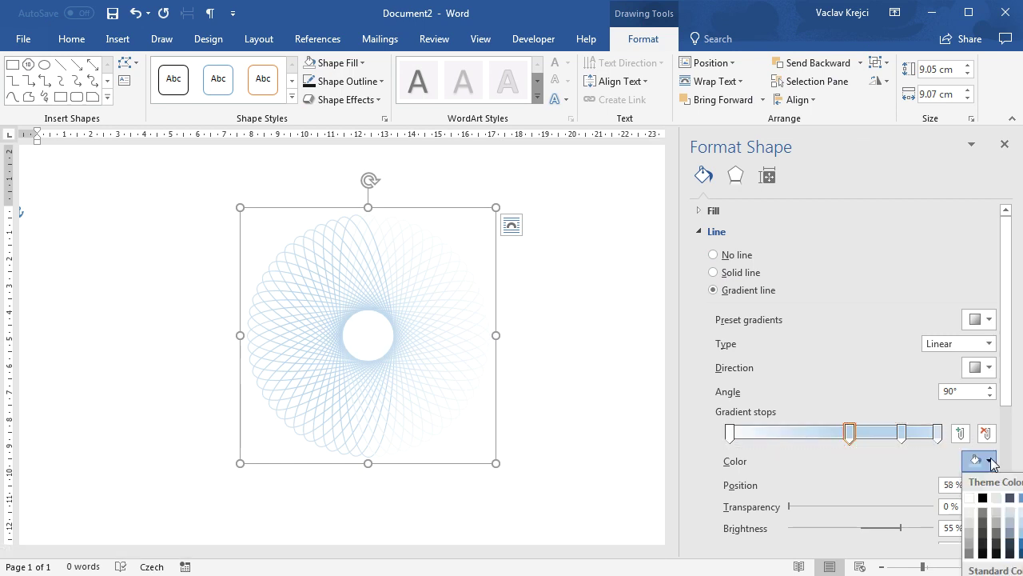
click(1021, 572)
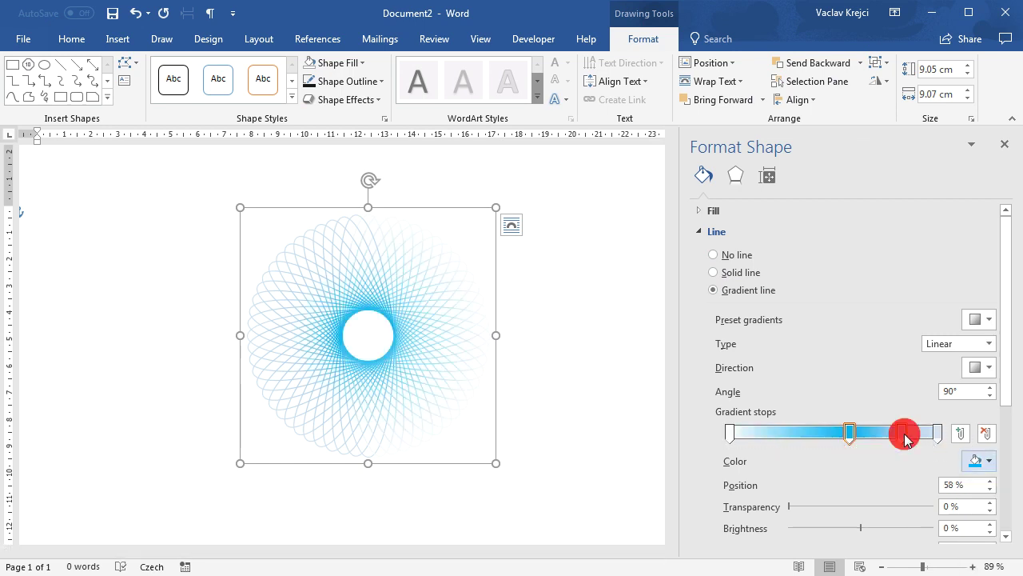
drag(902, 432, 937, 432)
click(981, 463)
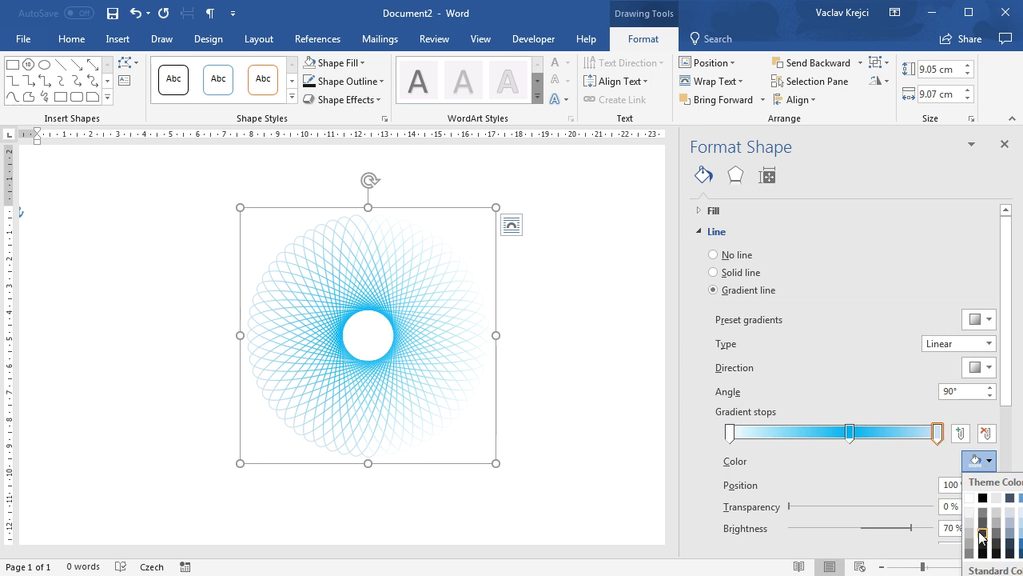
click(972, 531)
Step: Make the starting gradient stop grey and set the cyan middle stop to 50%
click(730, 435)
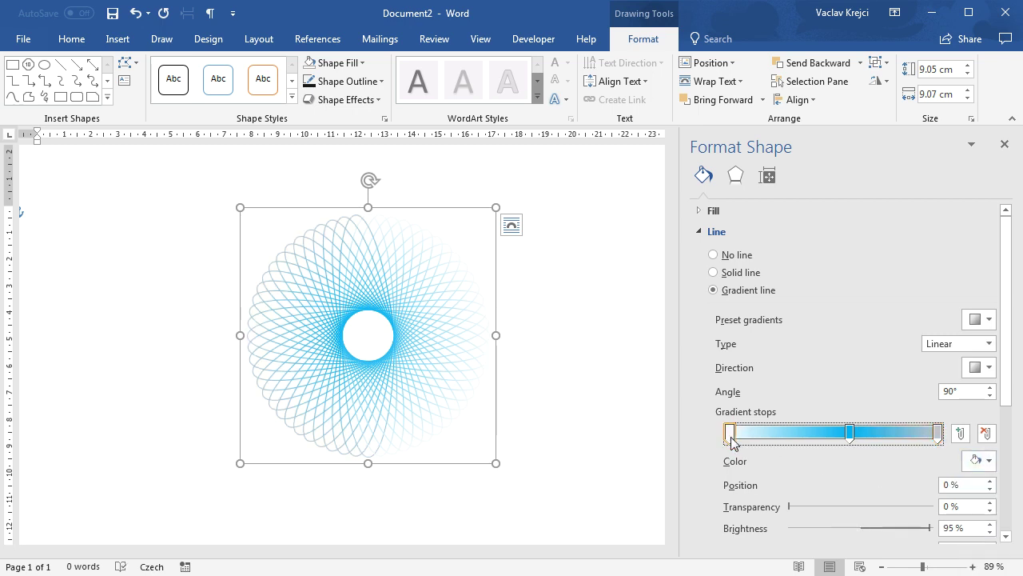
click(976, 463)
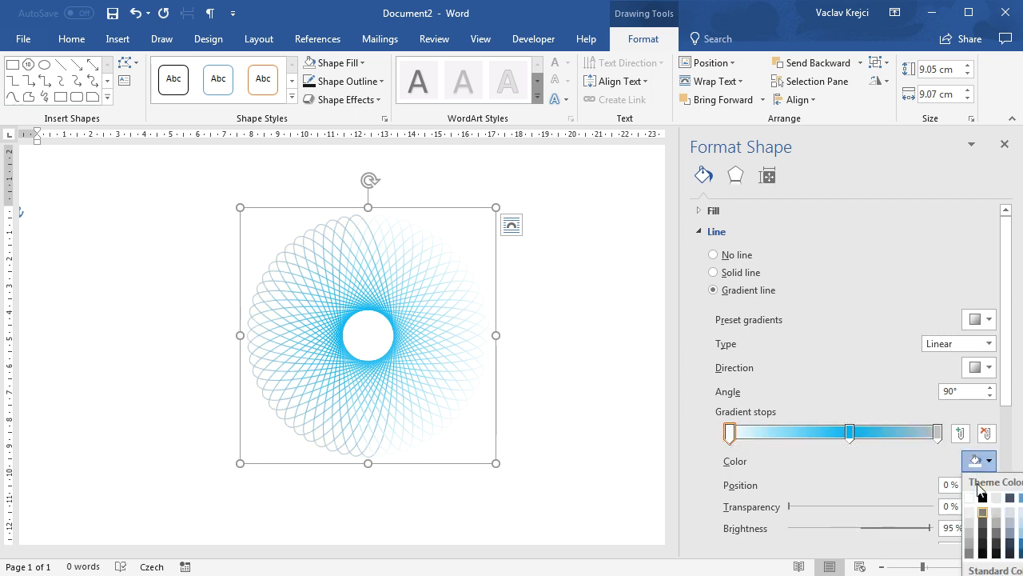
click(975, 534)
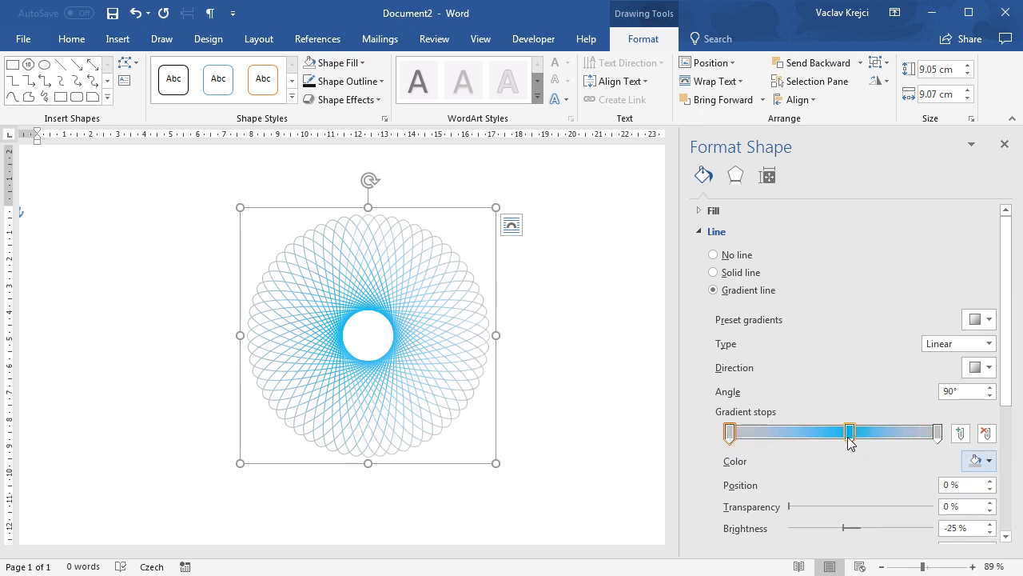
click(850, 432)
drag(962, 483, 766, 488)
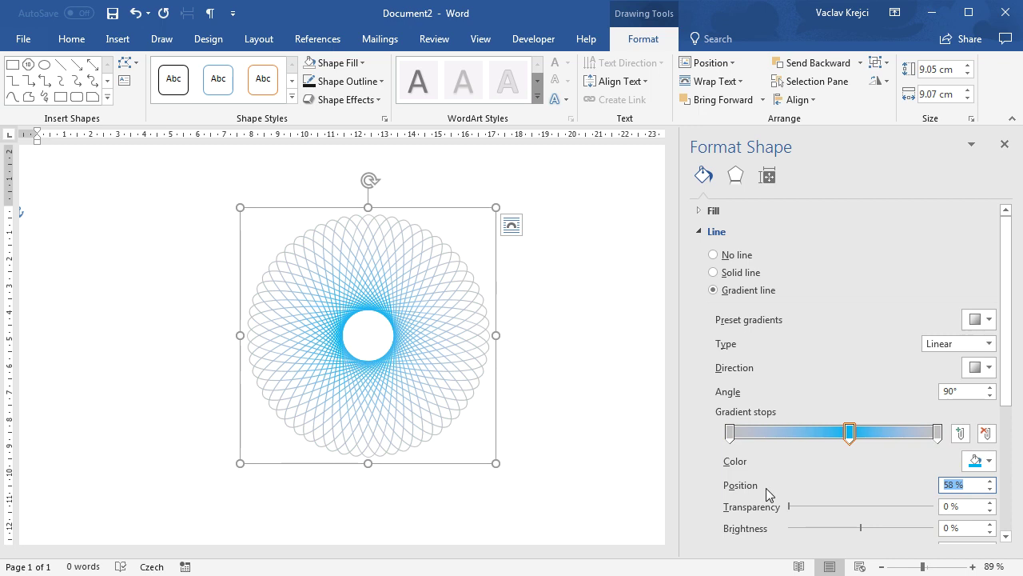
text(50)
key(Return)
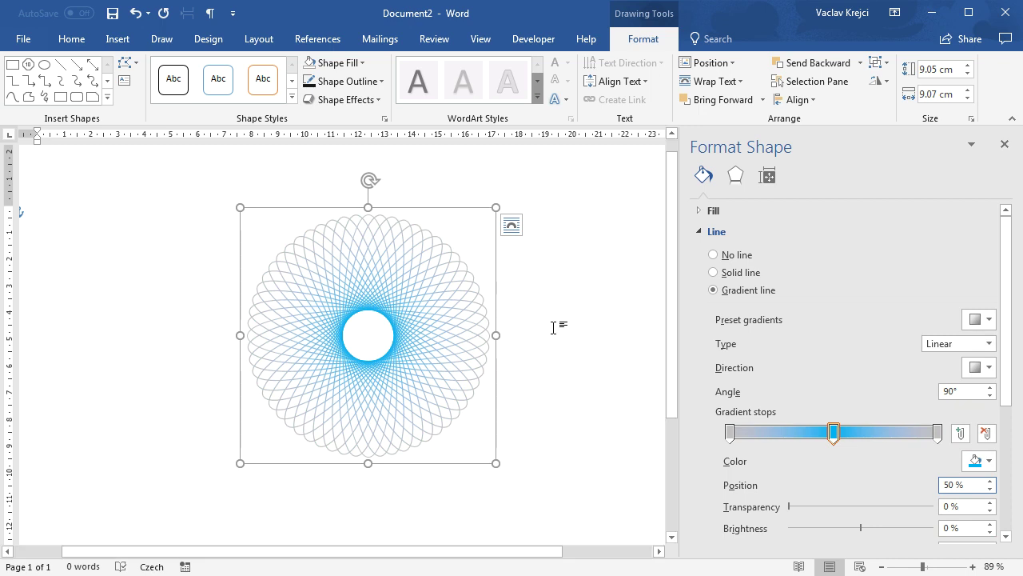
click(224, 219)
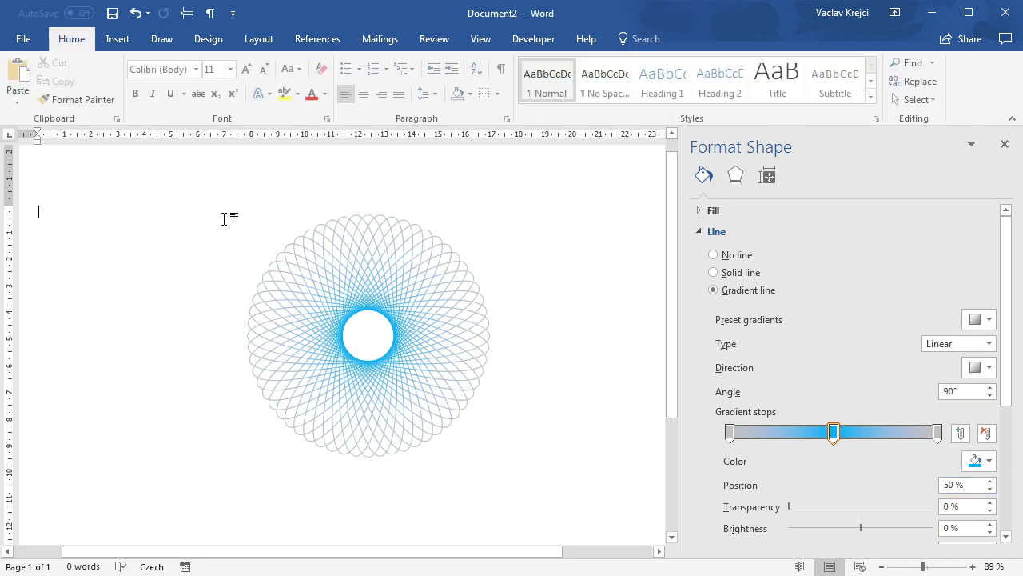
click(122, 43)
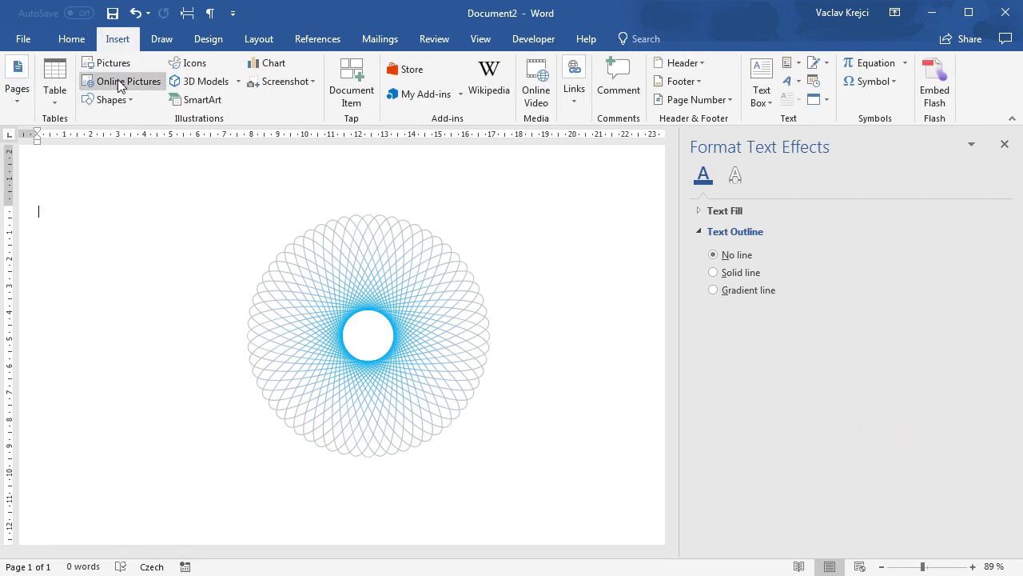
click(107, 99)
Step: Draw a tiny red-outlined circle just above the spirograph and shrink it slightly
click(122, 136)
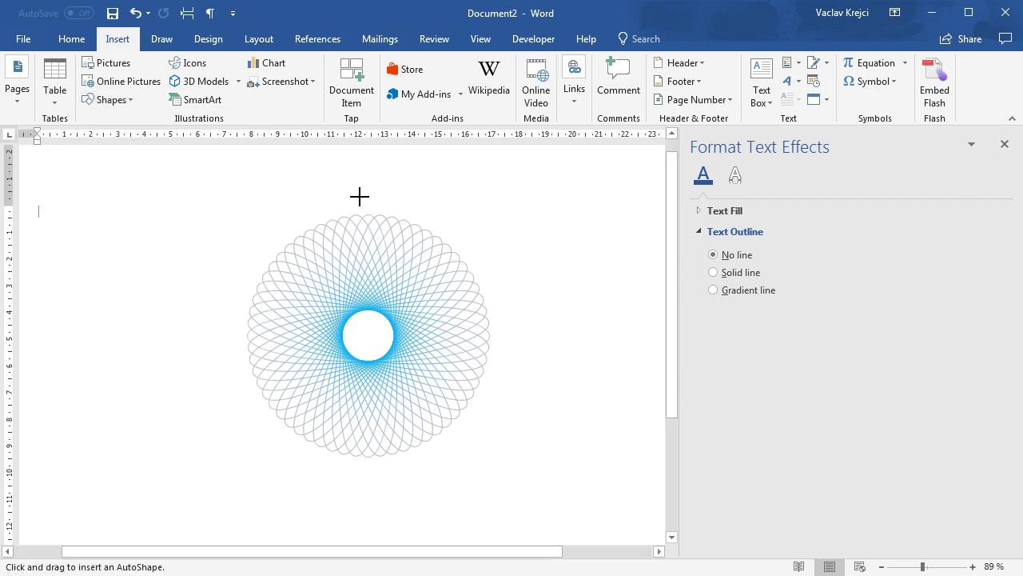
drag(359, 195, 370, 199)
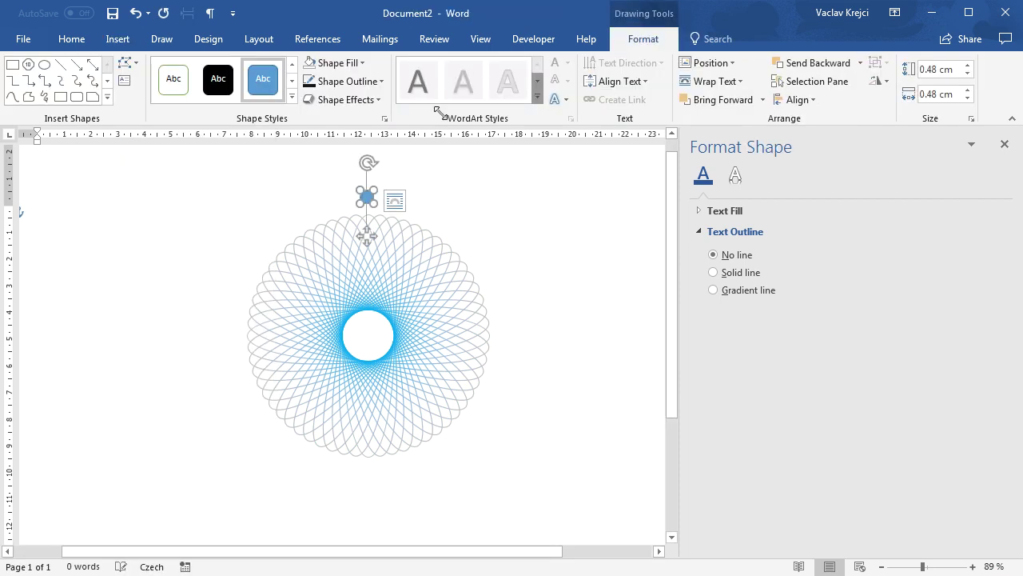
click(349, 81)
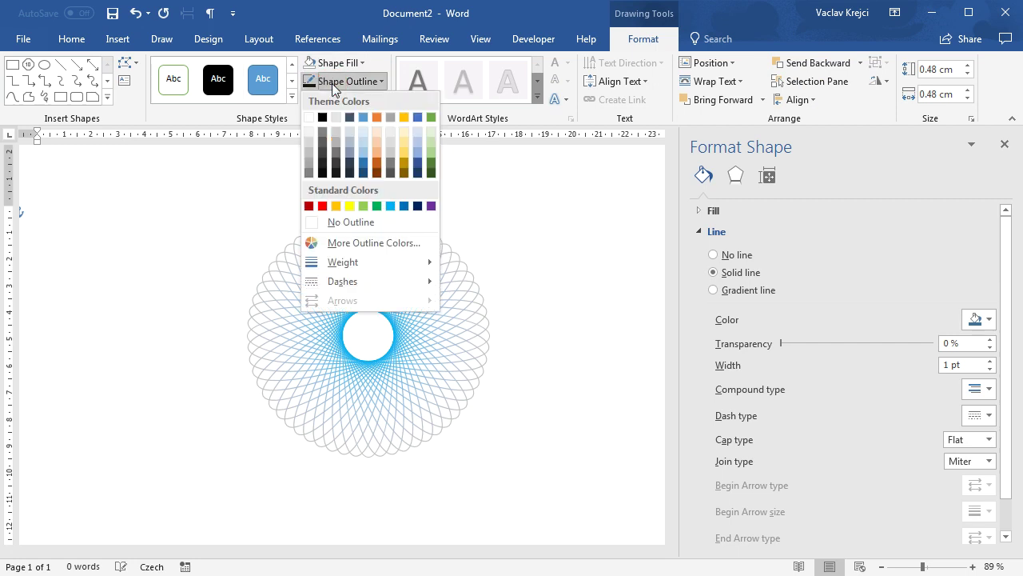
click(314, 151)
key(ctrl+c)
key(ctrl+v)
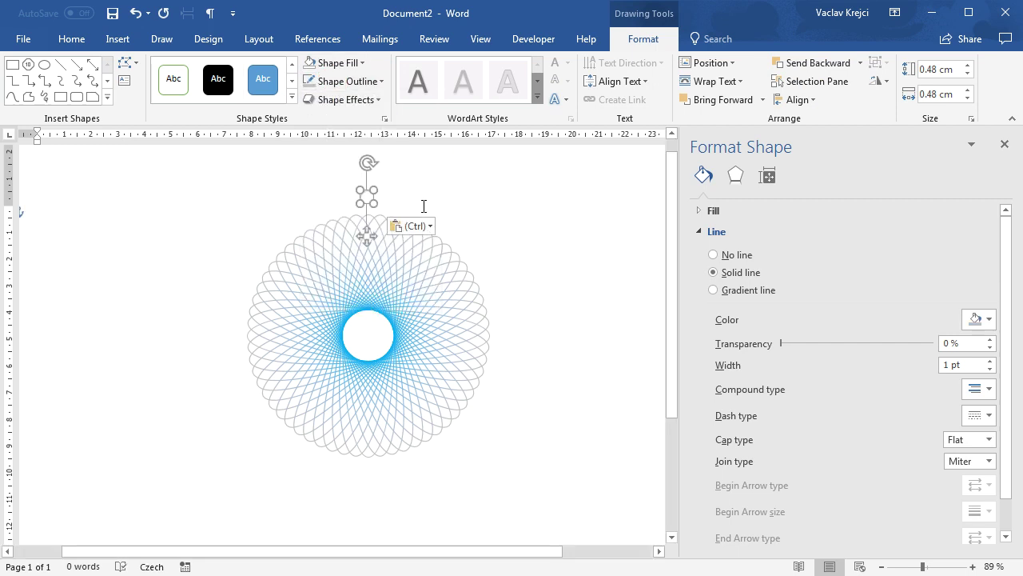
key(Delete)
click(368, 199)
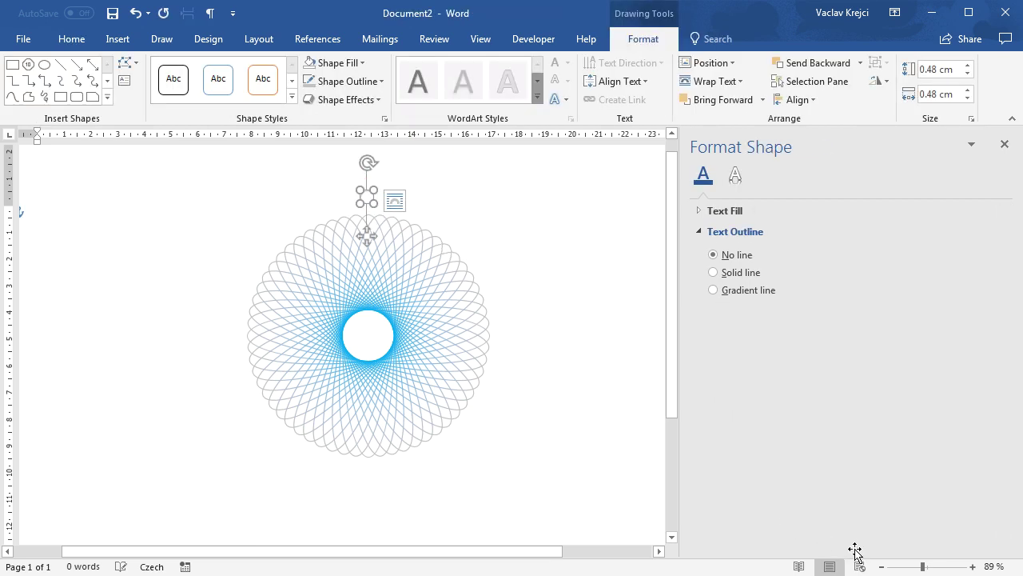
drag(924, 566, 940, 566)
drag(391, 226, 385, 214)
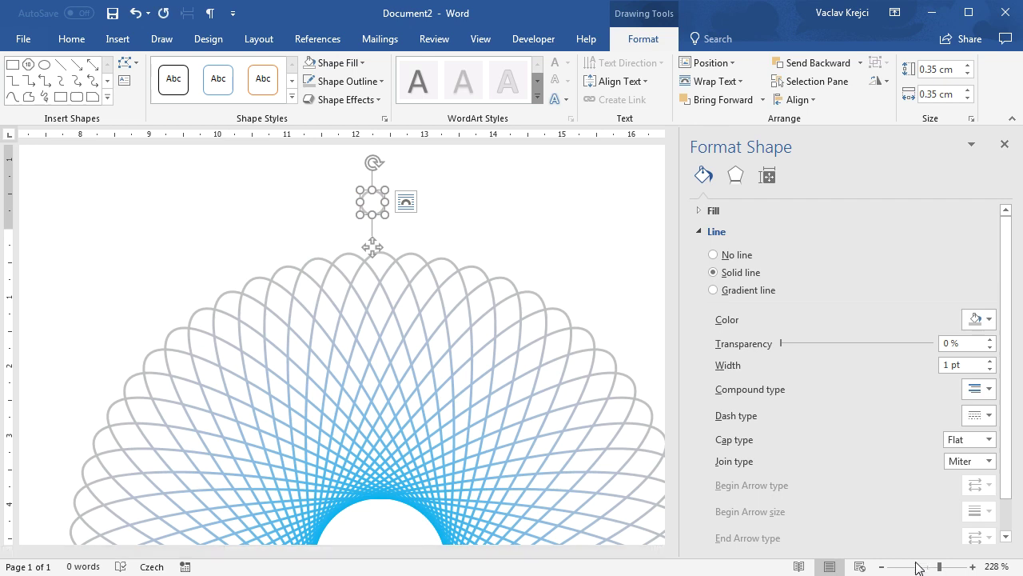
drag(939, 565, 918, 566)
Step: Duplicate the small circle, move the copy below the spirograph, and select both
key(ctrl+d)
click(380, 200)
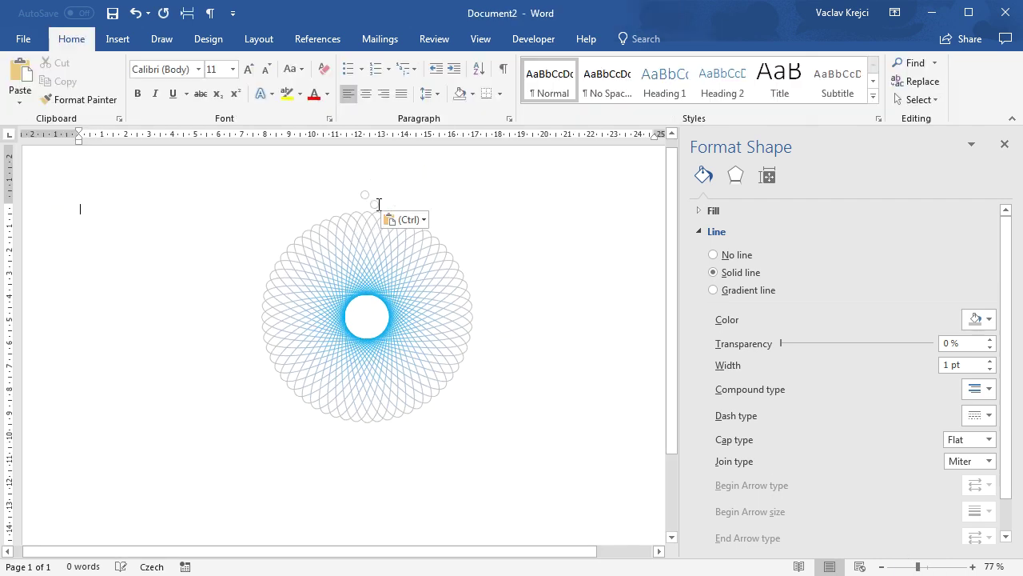
click(376, 202)
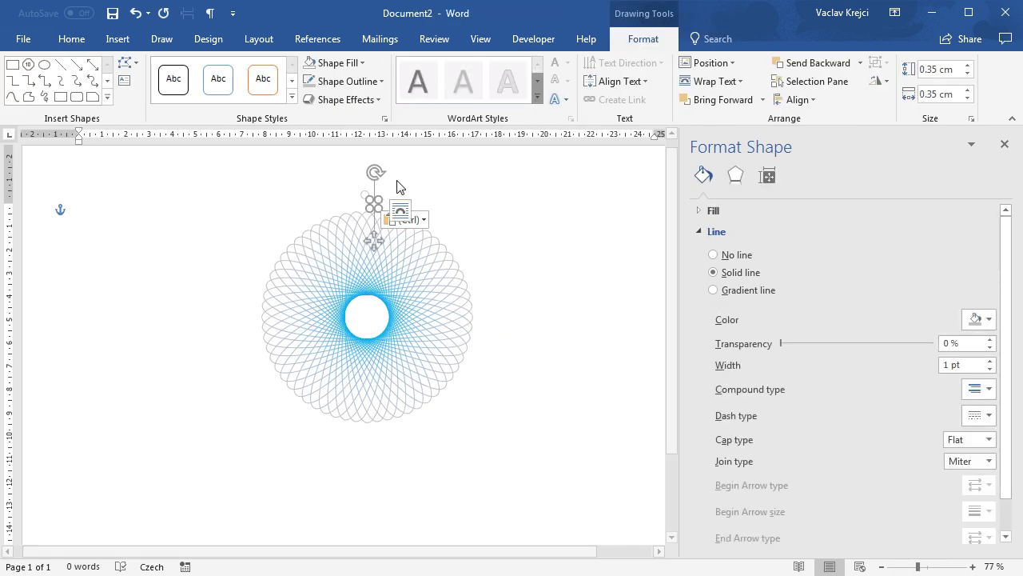
click(376, 203)
drag(381, 213, 365, 448)
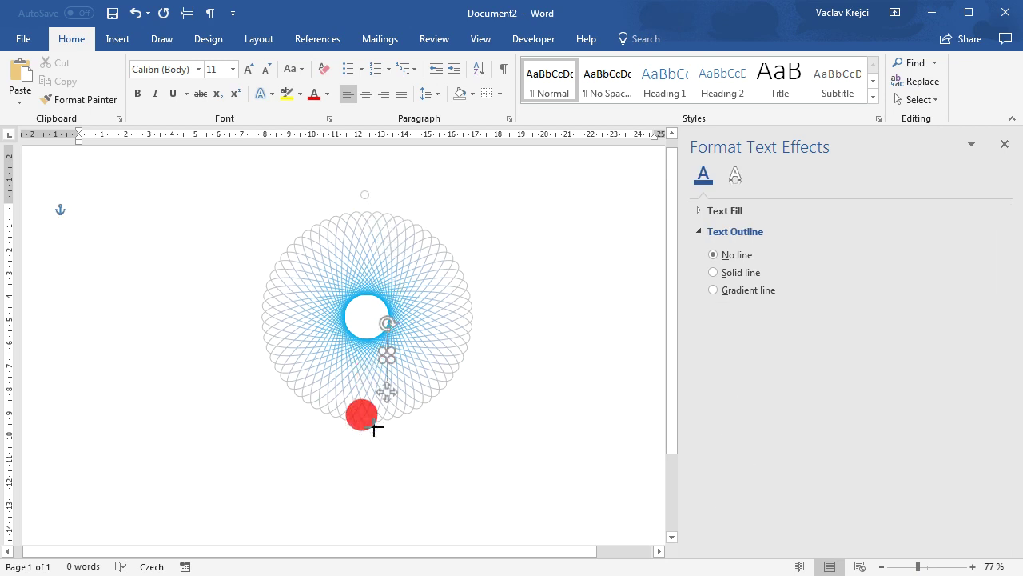
shift+click(358, 184)
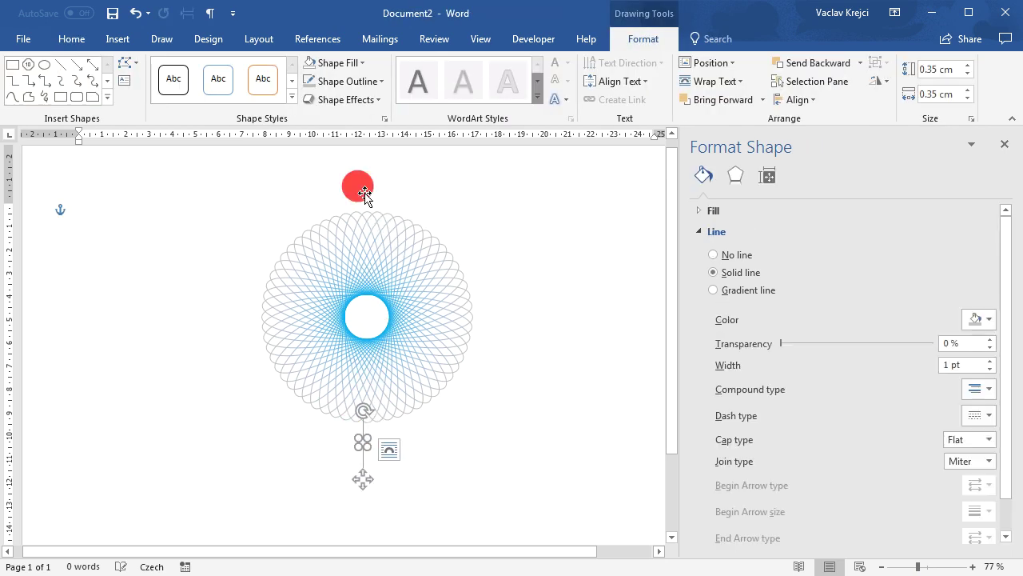
Step: Centre the two small circles on the same vertical line and group them
click(791, 100)
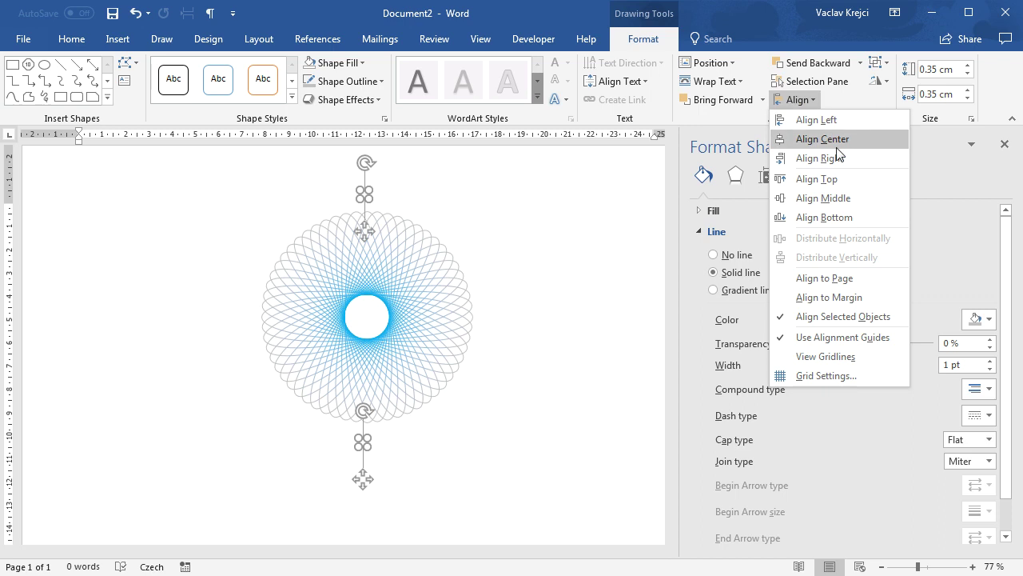
click(833, 142)
click(878, 67)
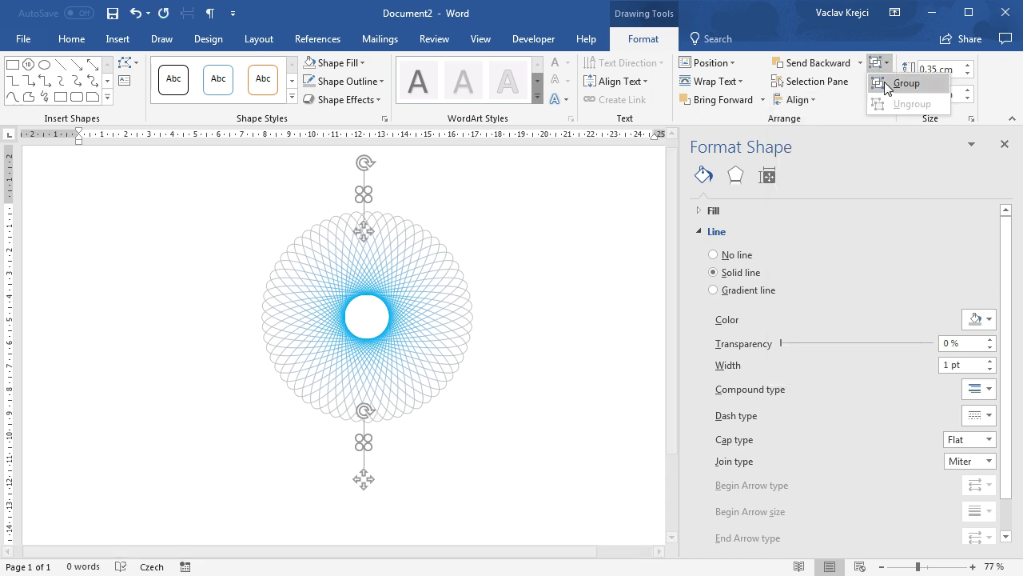
Step: Run the spirograph macro on the circle pair to ring the spirograph with circles
key(alt+F11)
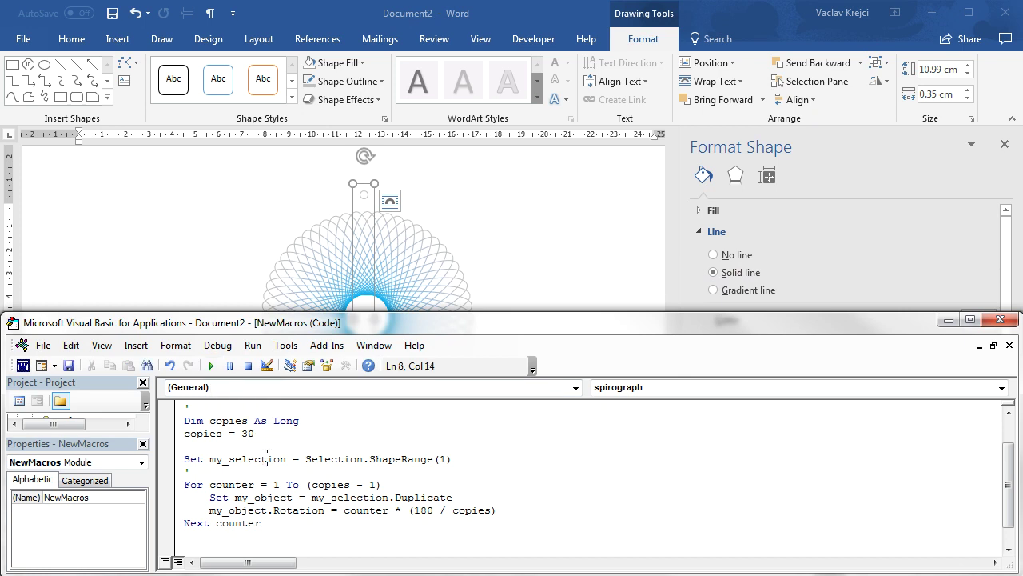
click(211, 366)
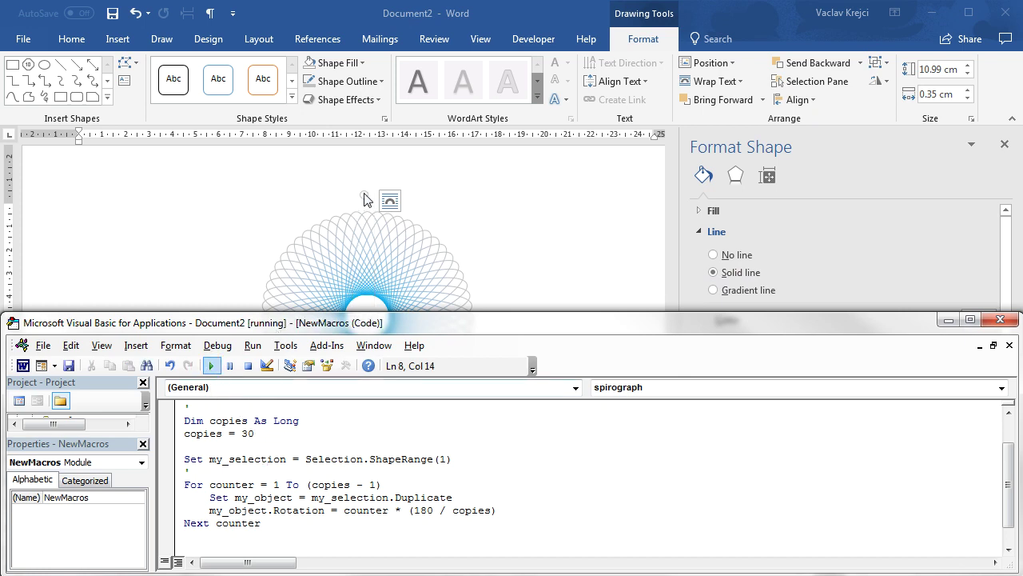
key(alt+F11)
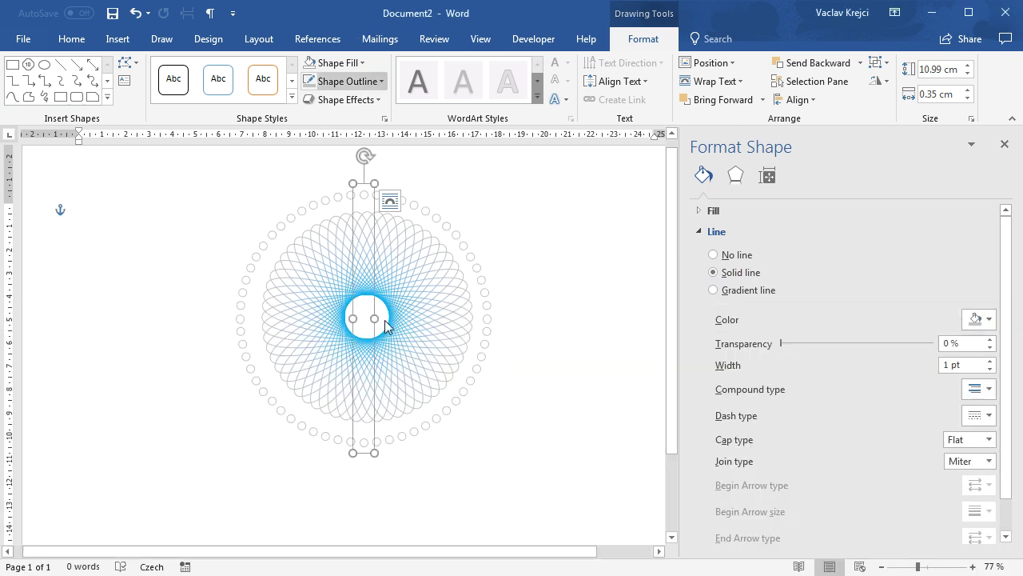
click(432, 301)
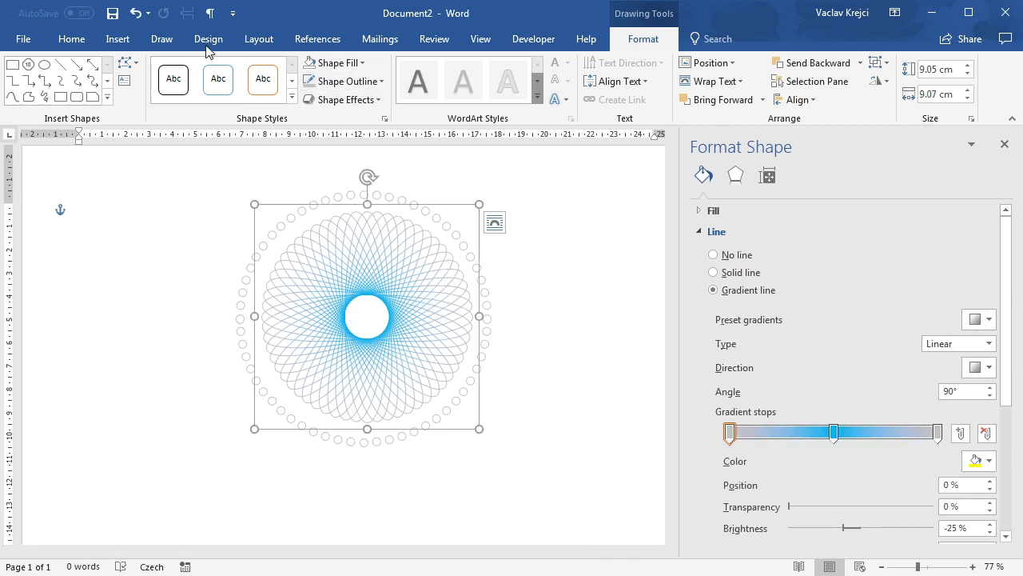
Step: Show the Selection Pane and hide the spirograph group, Group 157
click(71, 39)
click(919, 99)
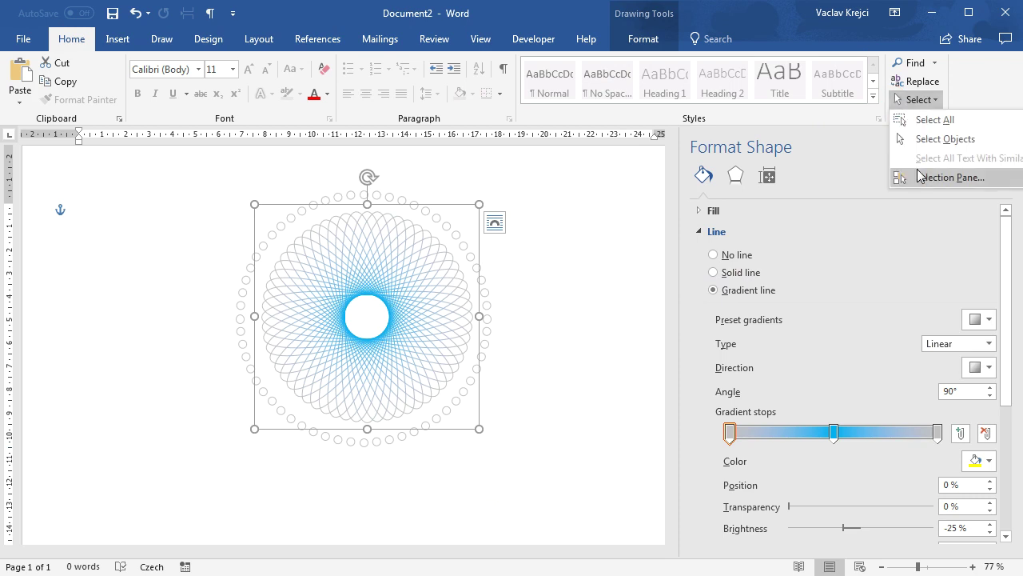
click(919, 177)
drag(659, 259, 669, 475)
click(498, 281)
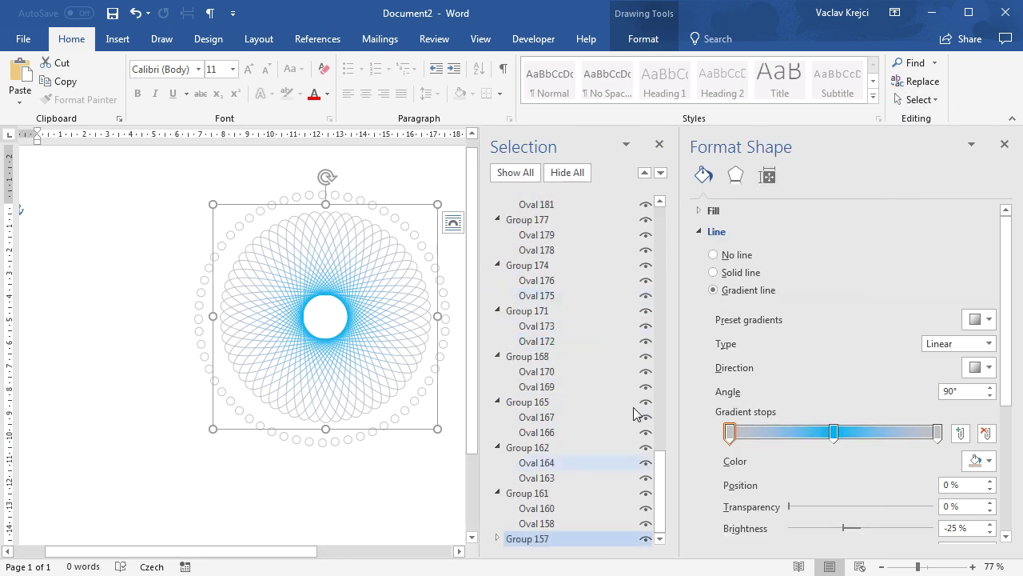
click(645, 538)
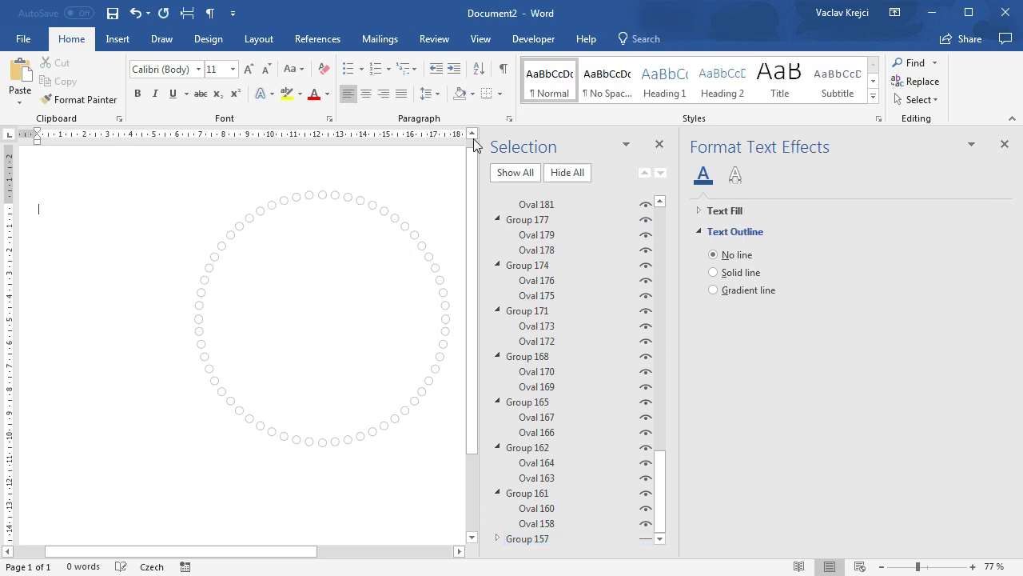
Step: Marquee-select all the small ring circles and group them into Group 249
click(917, 99)
click(930, 137)
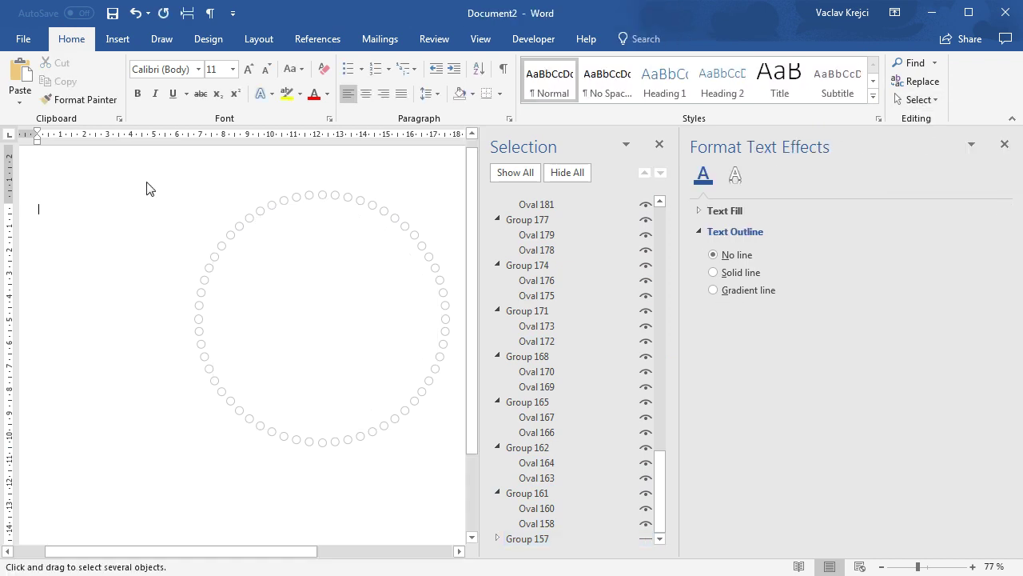
drag(154, 173, 498, 482)
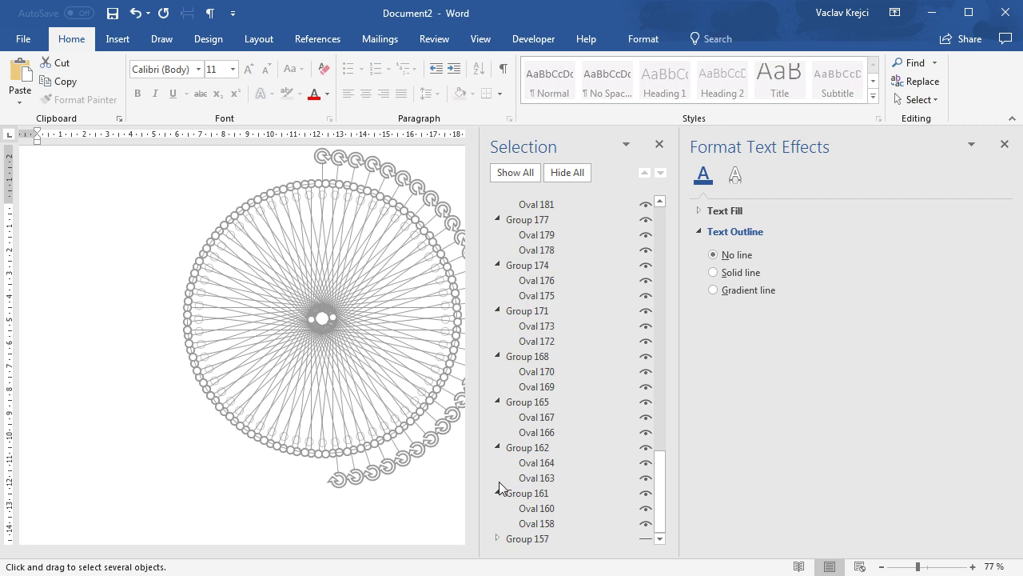
click(652, 44)
click(882, 67)
click(903, 96)
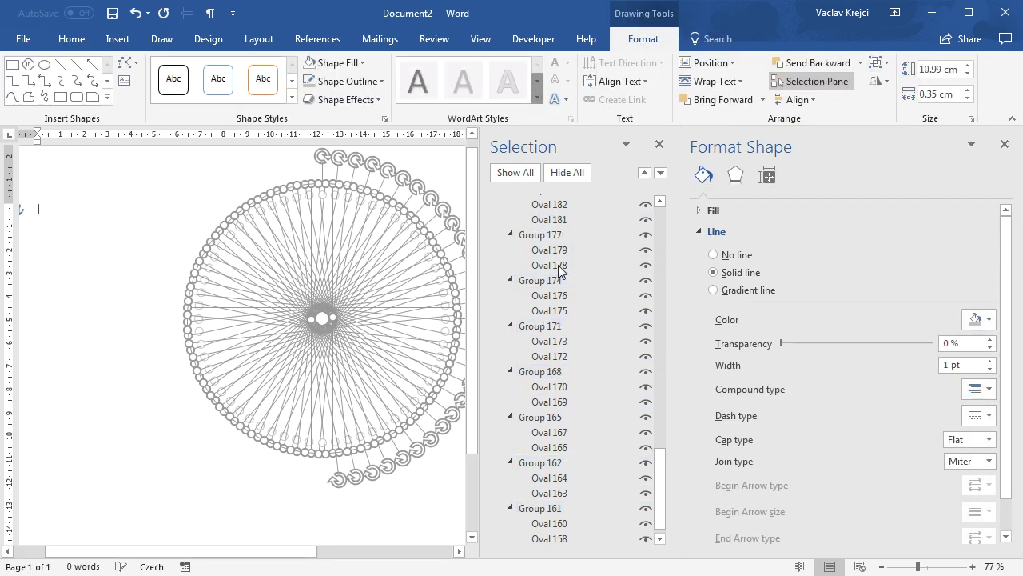
Step: Unhide Group 157 and nudge the ring group to centre it around the spirograph
drag(661, 480, 660, 235)
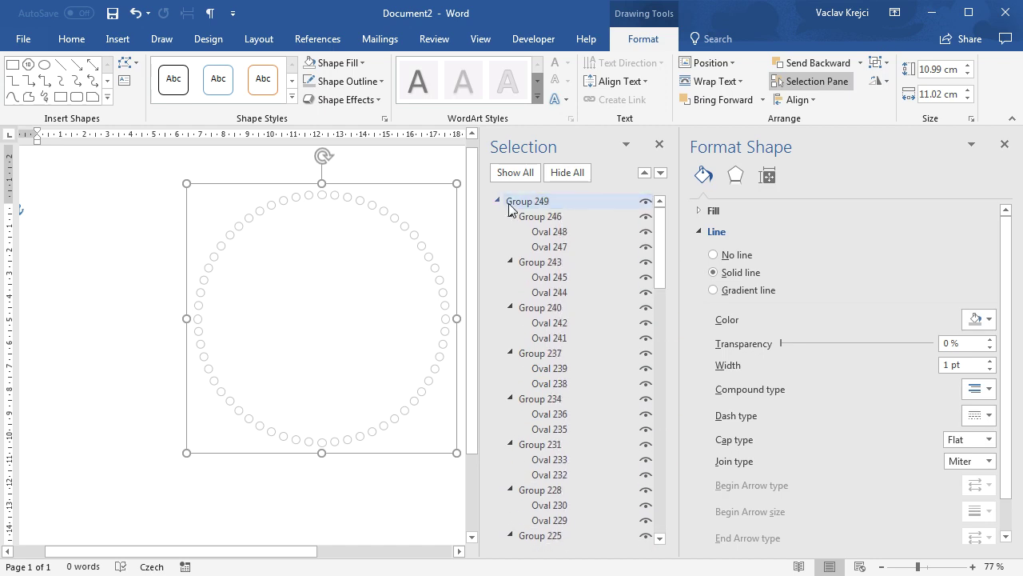
click(497, 202)
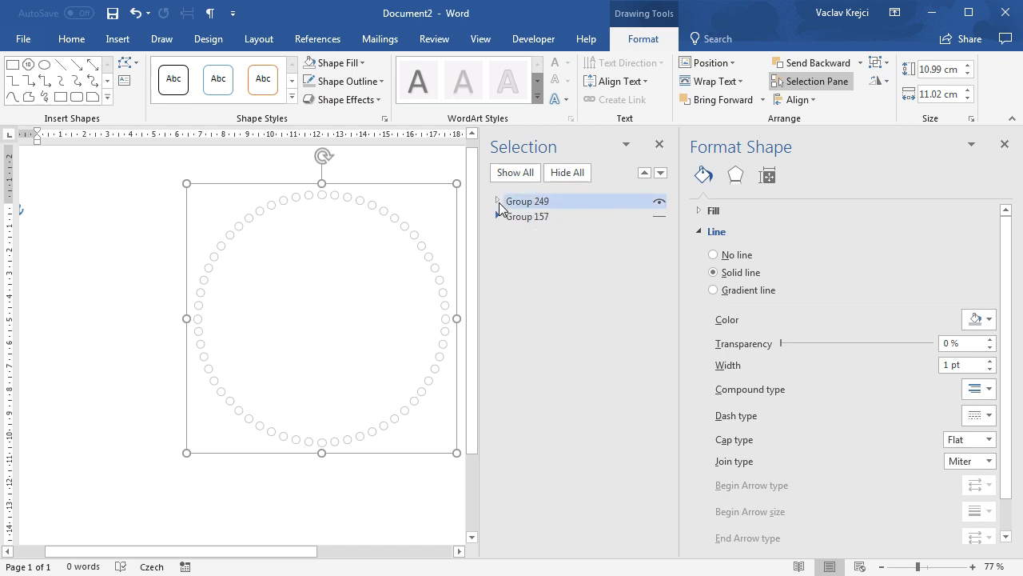
click(659, 217)
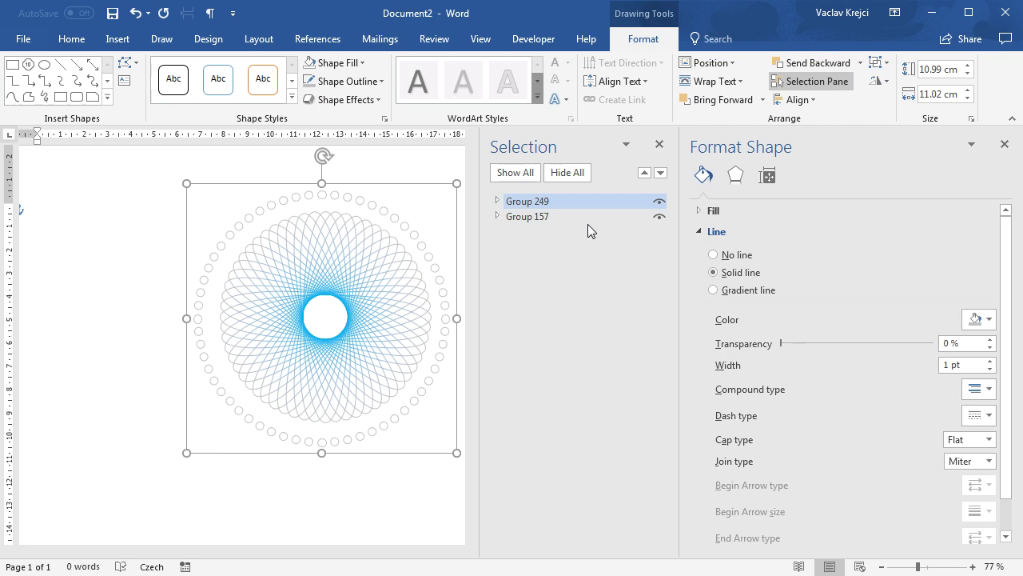
key(Right)
key(Right)
key(Down)
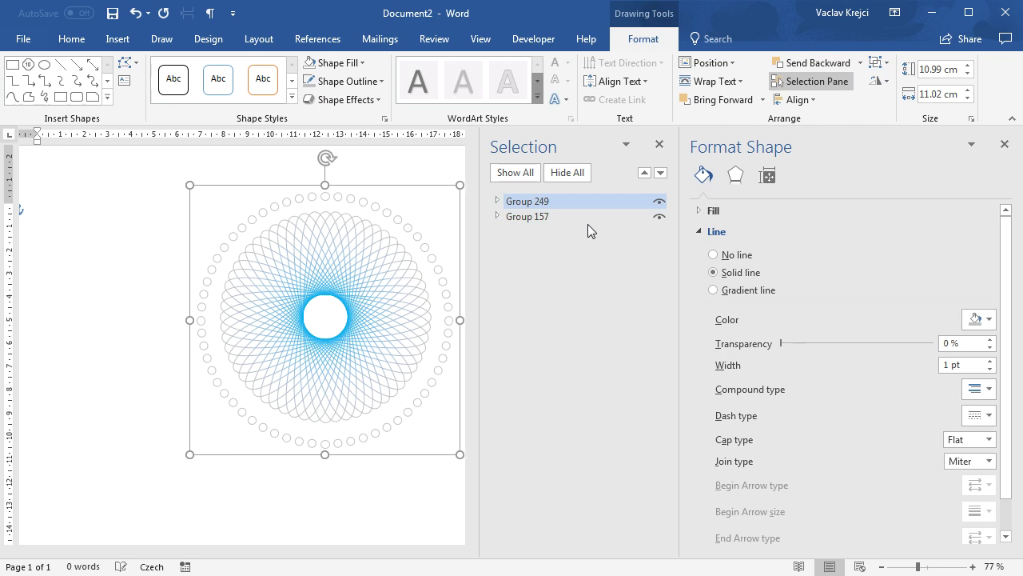
key(Up)
key(Up)
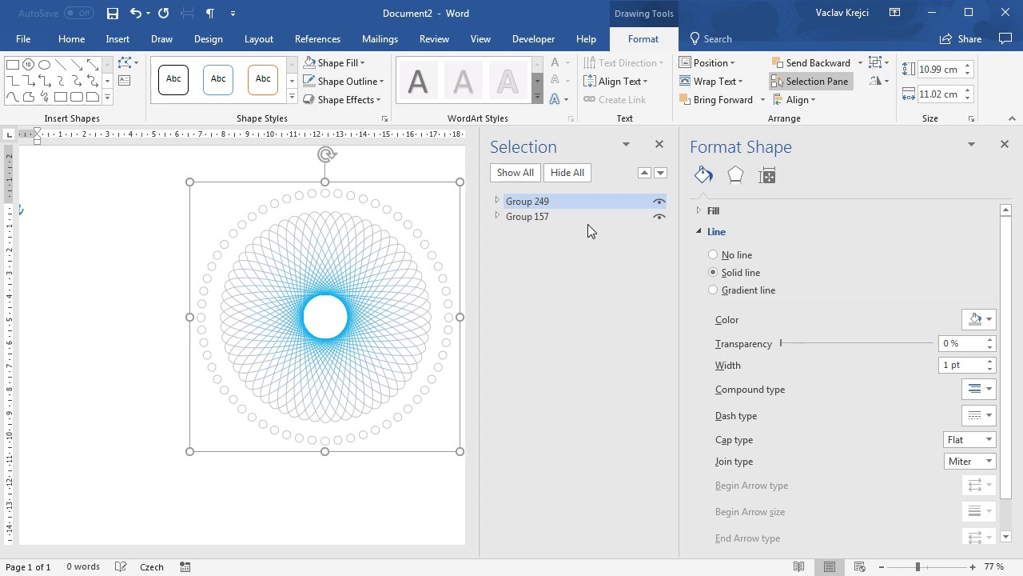
click(659, 144)
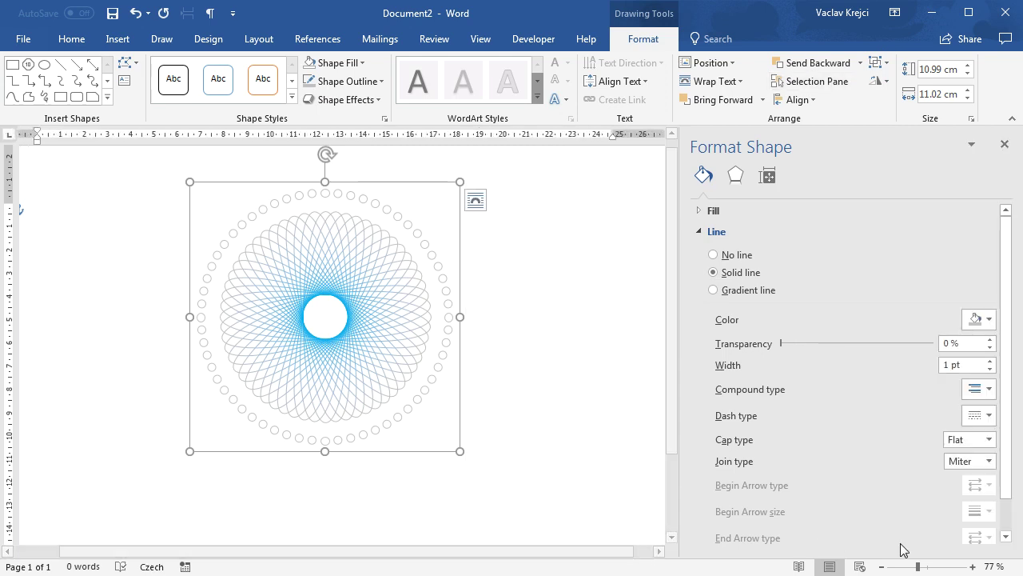
Step: At 100% zoom, change the ring circles to small Multiply (×) shapes
click(973, 566)
click(972, 566)
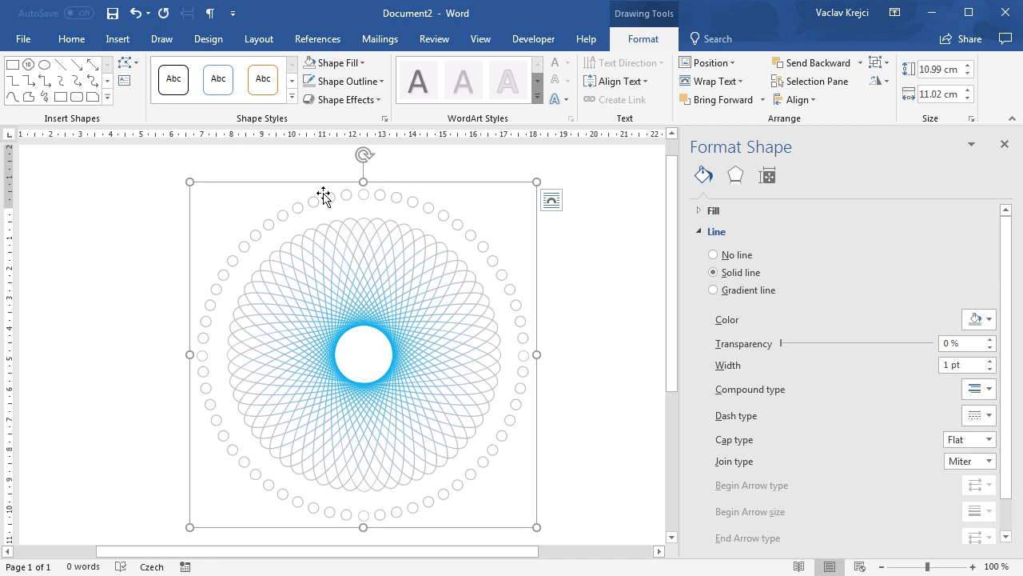
click(125, 64)
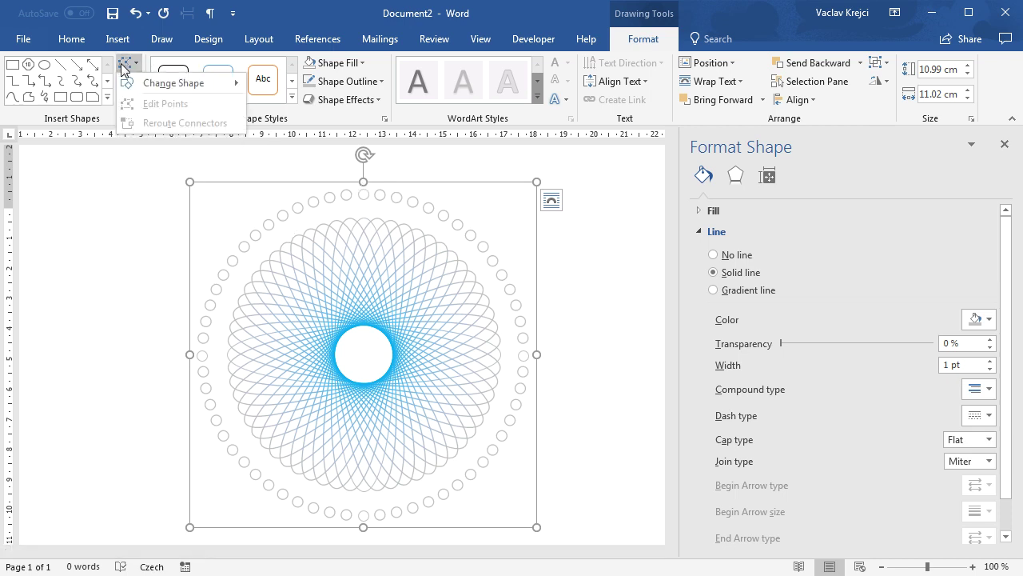
mouse_move(173, 83)
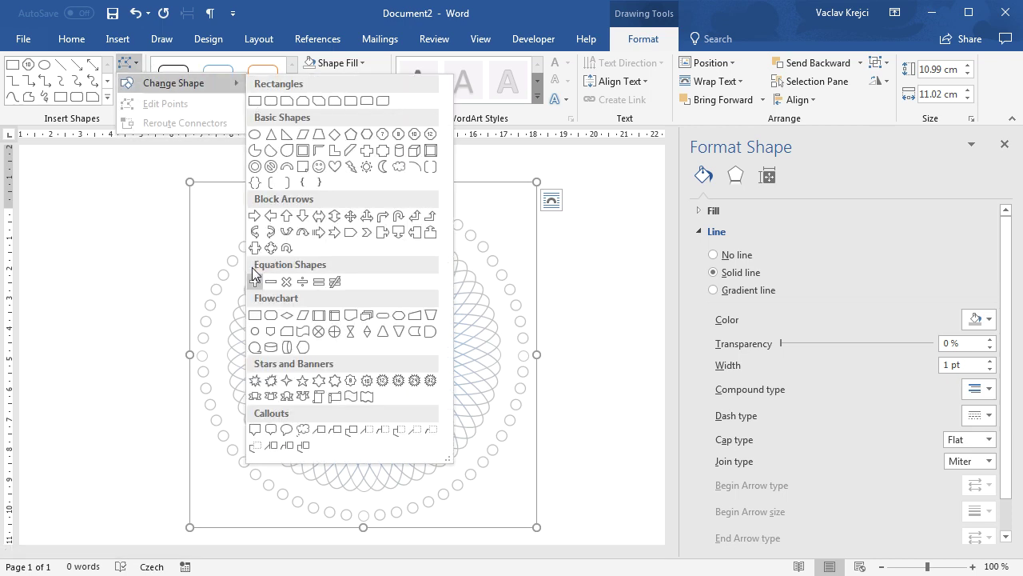
click(289, 283)
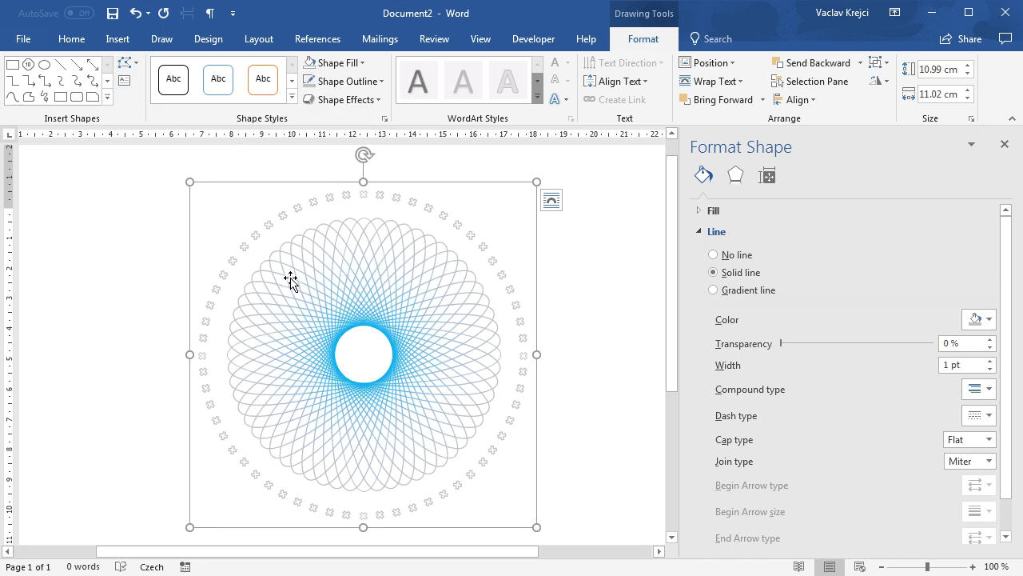
Step: Change the spirograph's oval duplicates to a rectangle shape, then deselect
click(419, 262)
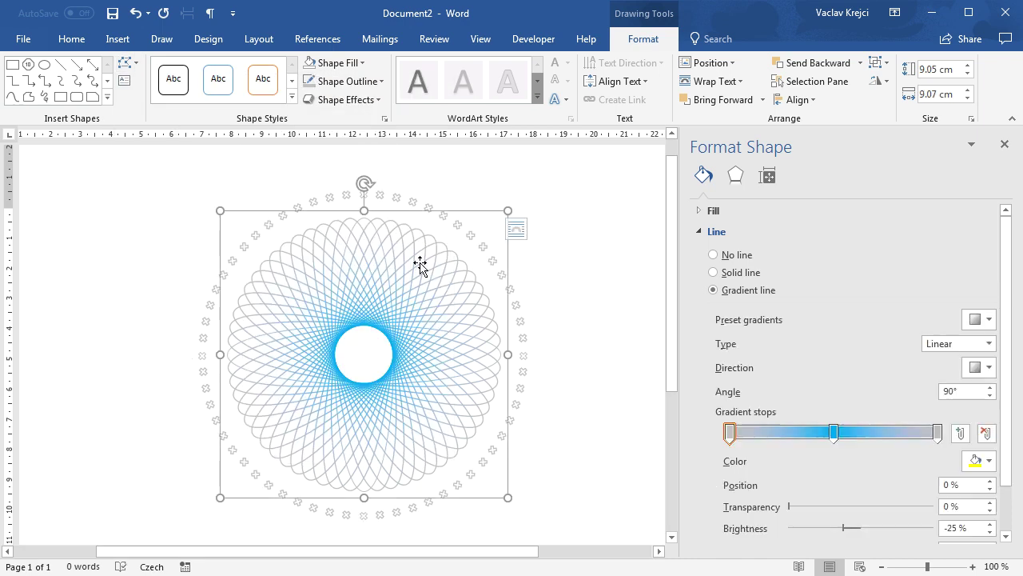
click(124, 64)
mouse_move(174, 83)
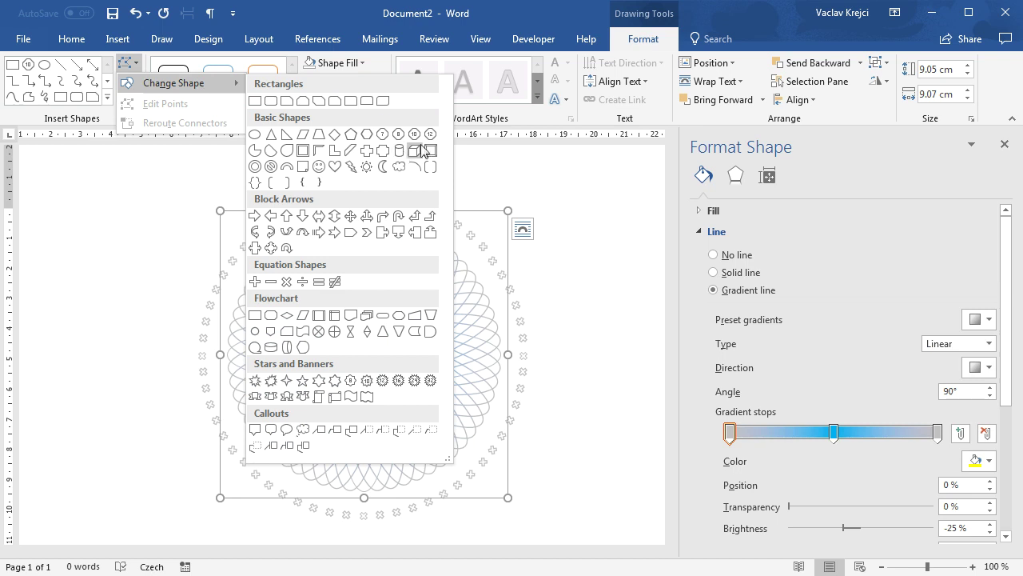
click(428, 138)
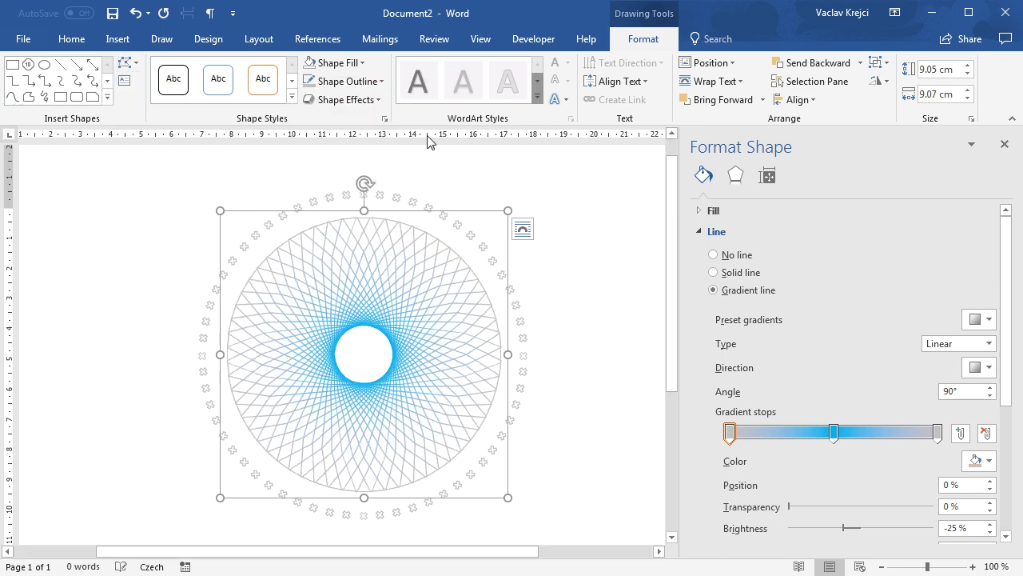
click(126, 63)
mouse_move(173, 83)
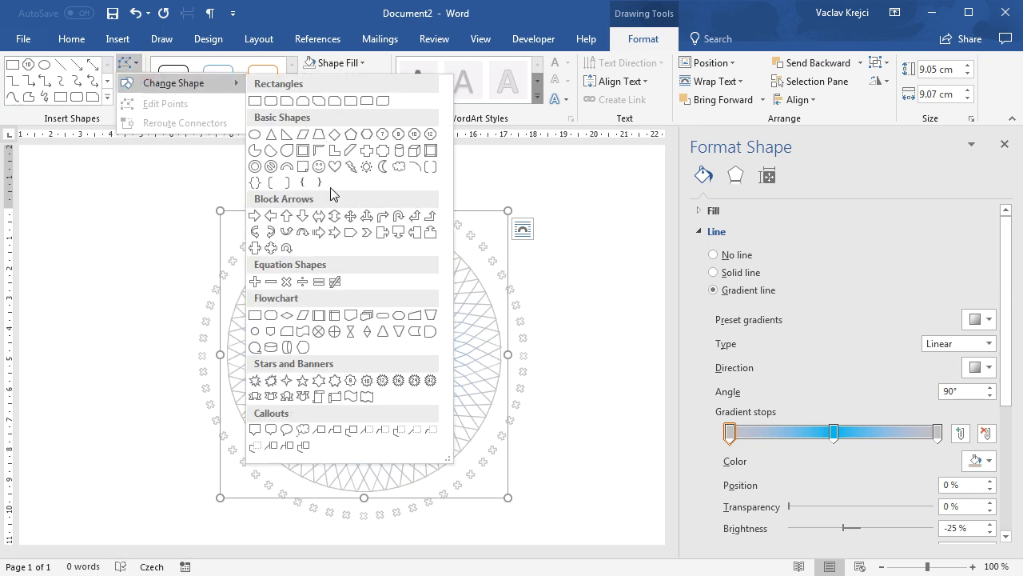
click(331, 218)
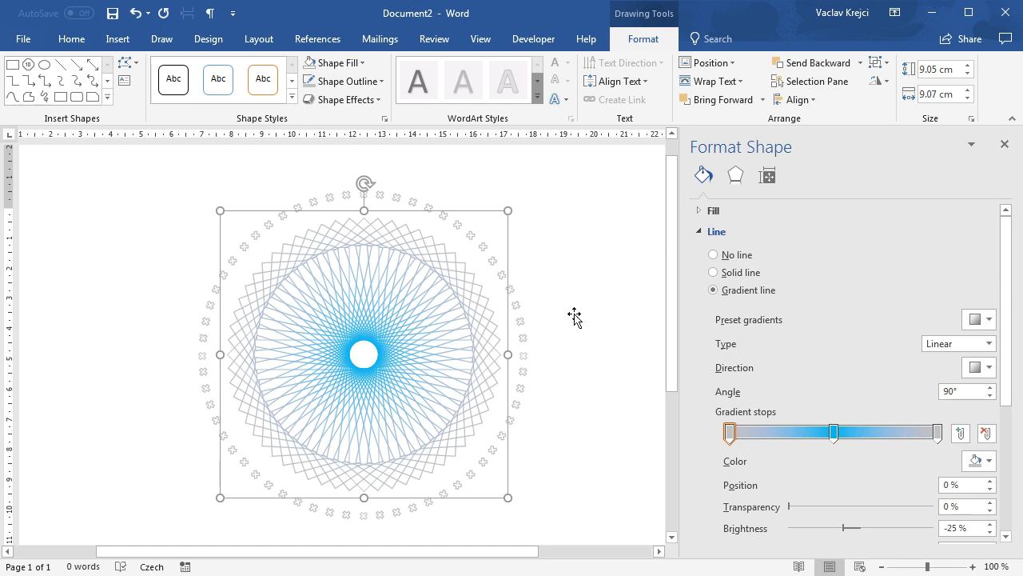
click(574, 317)
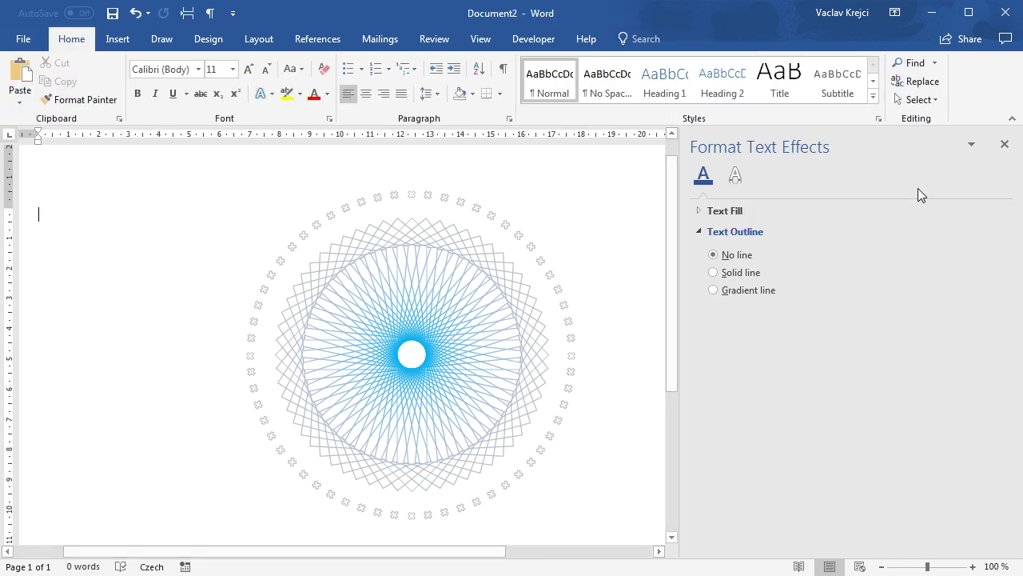
Step: Close the Format Text Effects pane and zoom the page to 140%
click(1003, 146)
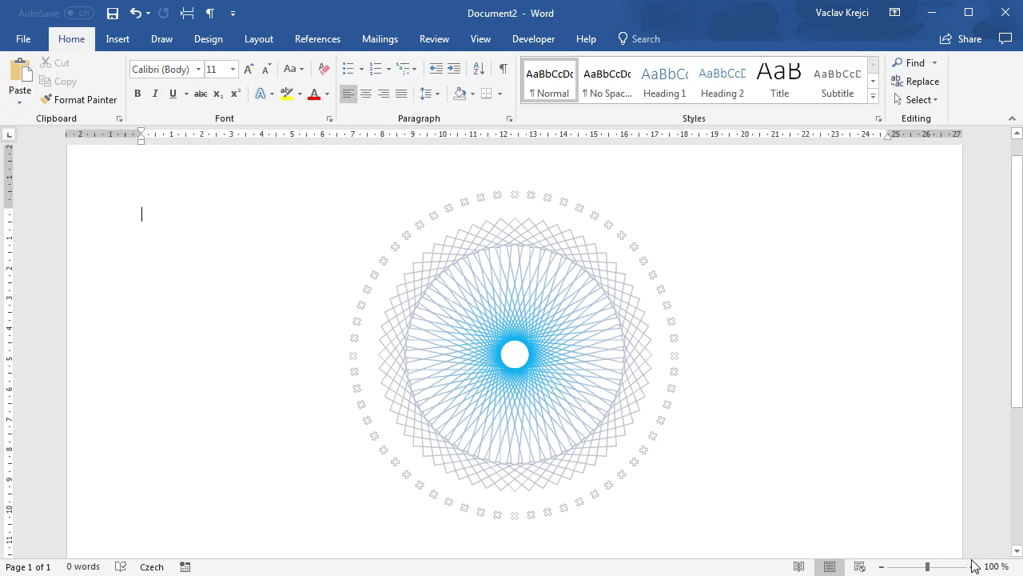
click(972, 566)
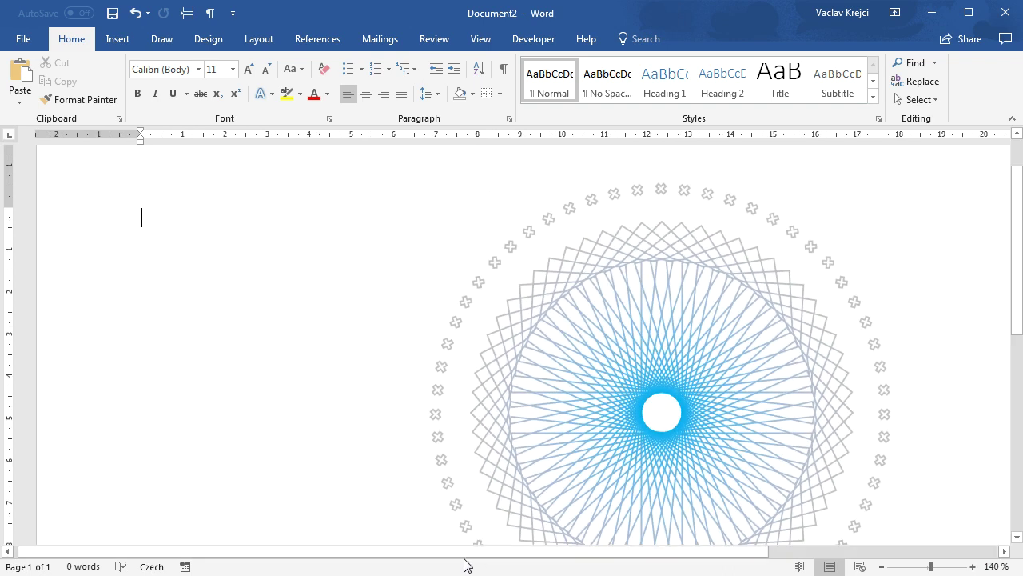